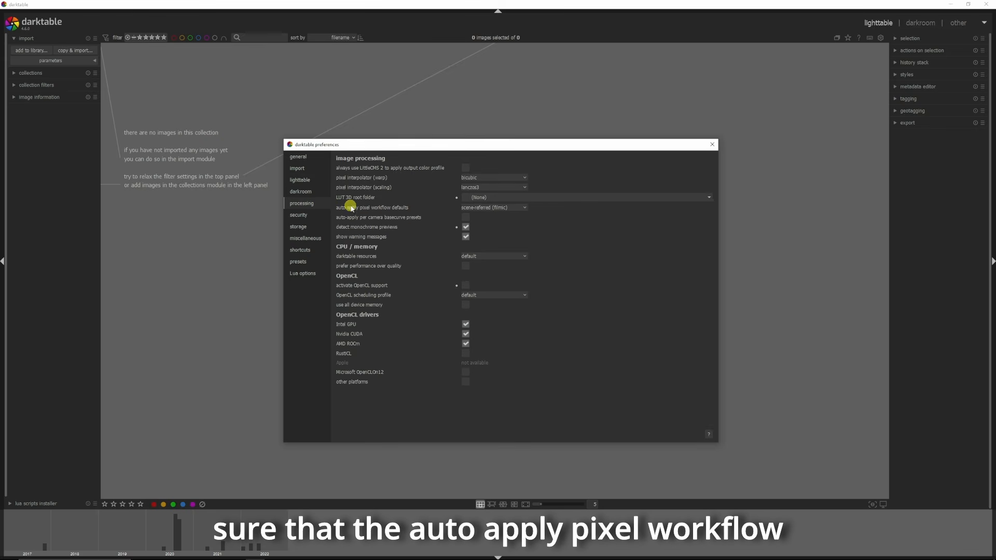
# Step: Set auto-apply pixel workflow defaults to scene-referred (filmic) and close the preferences
pyautogui.click(524, 208)
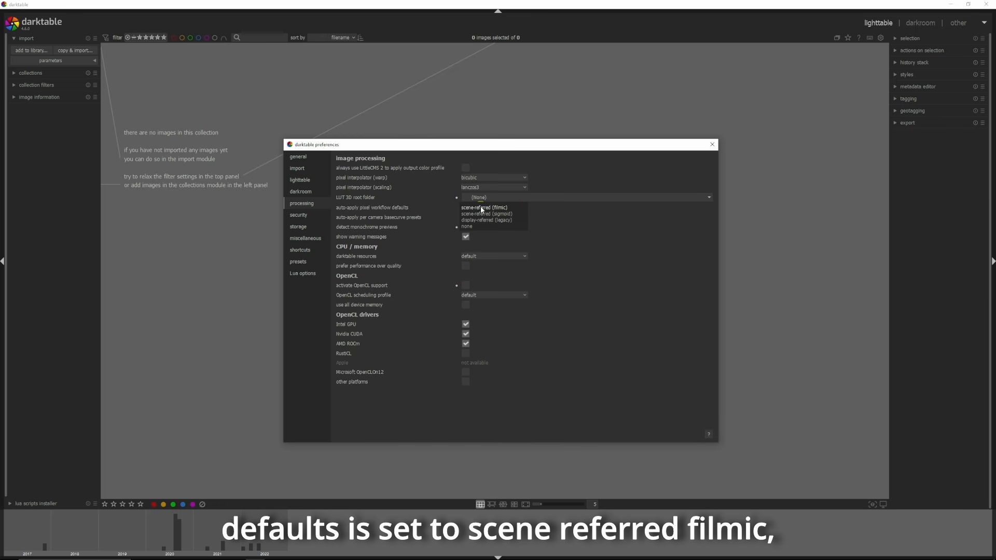
pyautogui.click(498, 208)
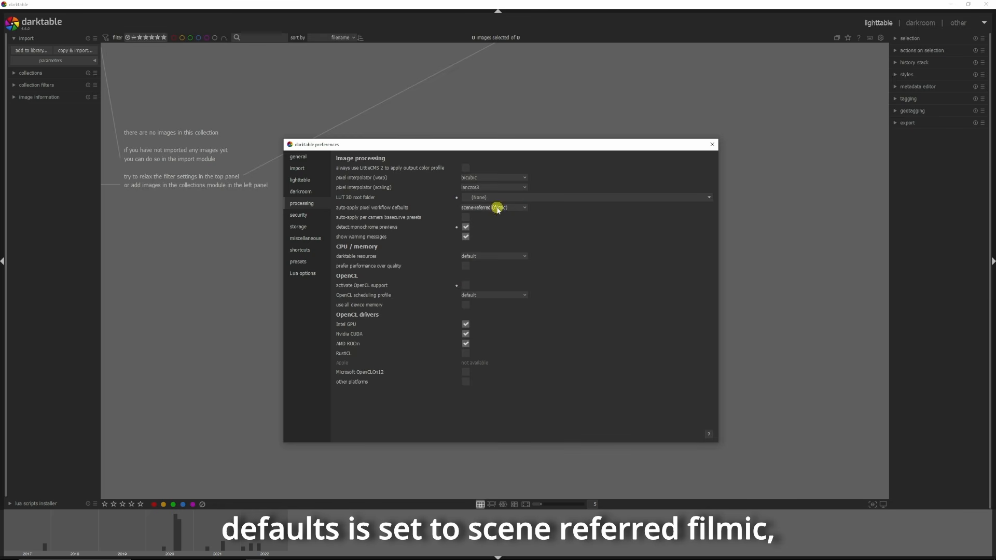
pyautogui.click(714, 145)
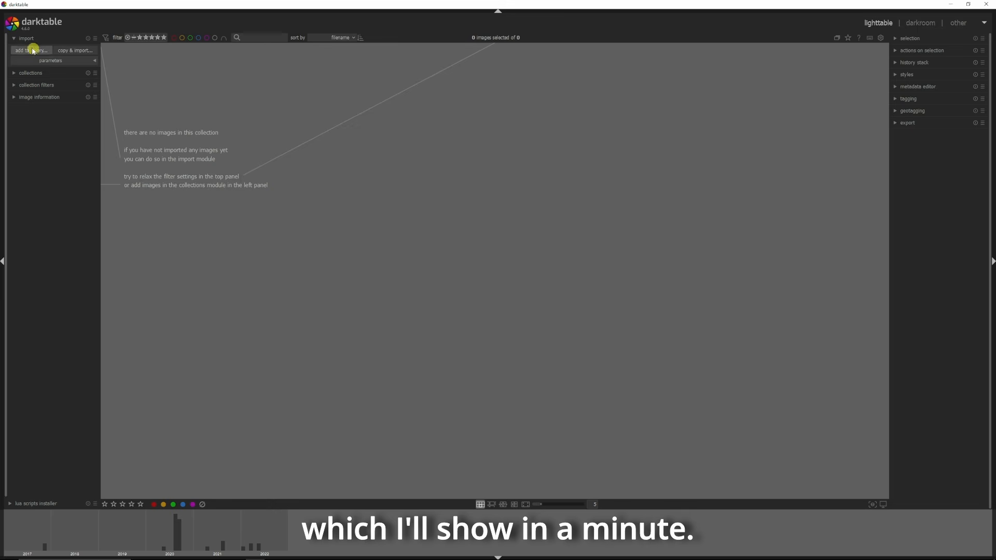
# Step: Expand and collapse the collections, collection filters and image information modules to examine them
pyautogui.click(13, 73)
pyautogui.click(13, 73)
pyautogui.click(14, 85)
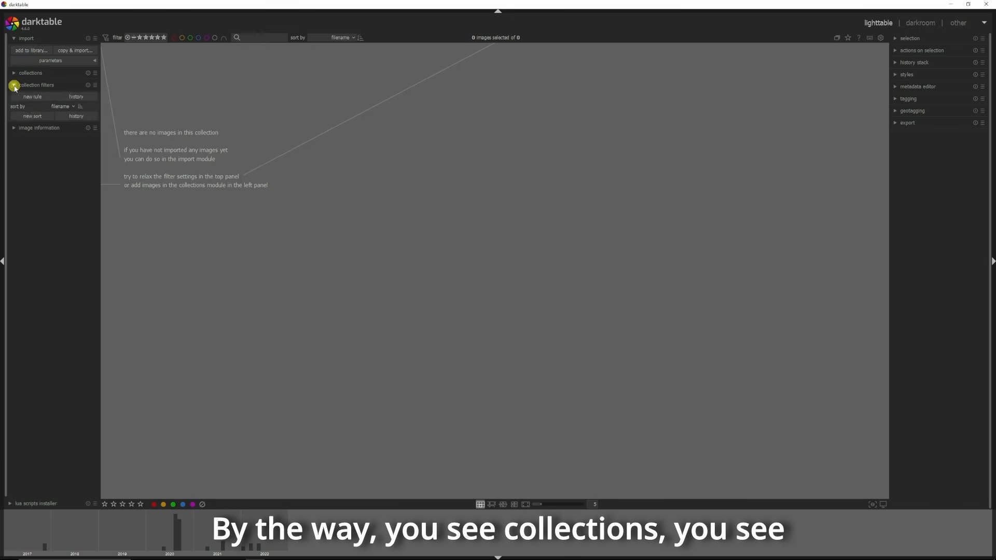
pyautogui.click(14, 85)
pyautogui.click(14, 97)
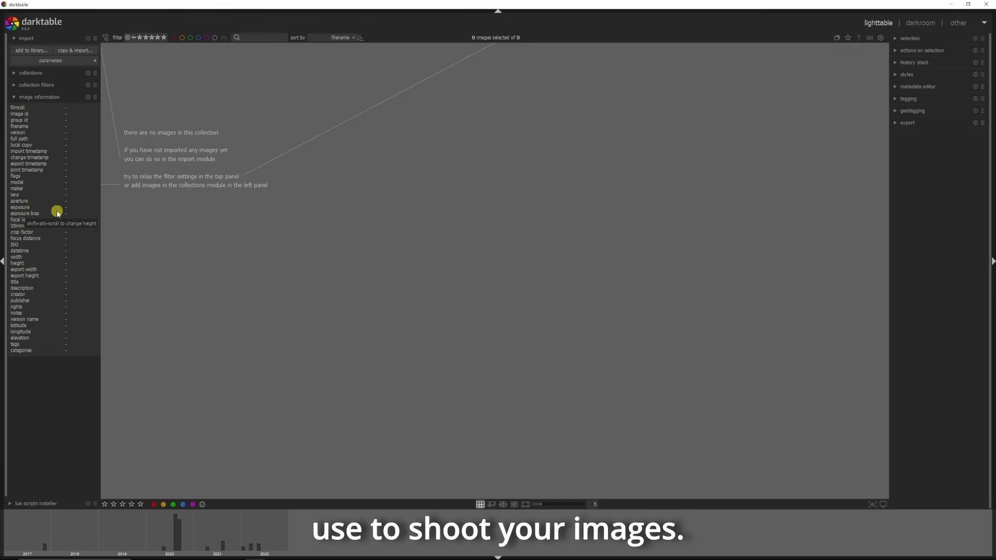
pyautogui.click(15, 99)
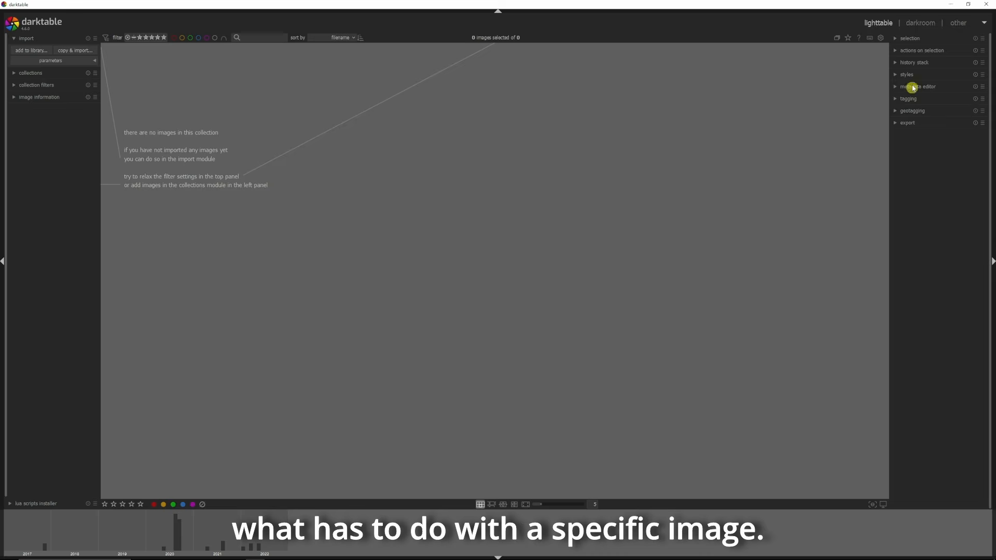
# Step: Expand and collapse the selection, history stack and metadata editor modules to examine them
pyautogui.click(895, 41)
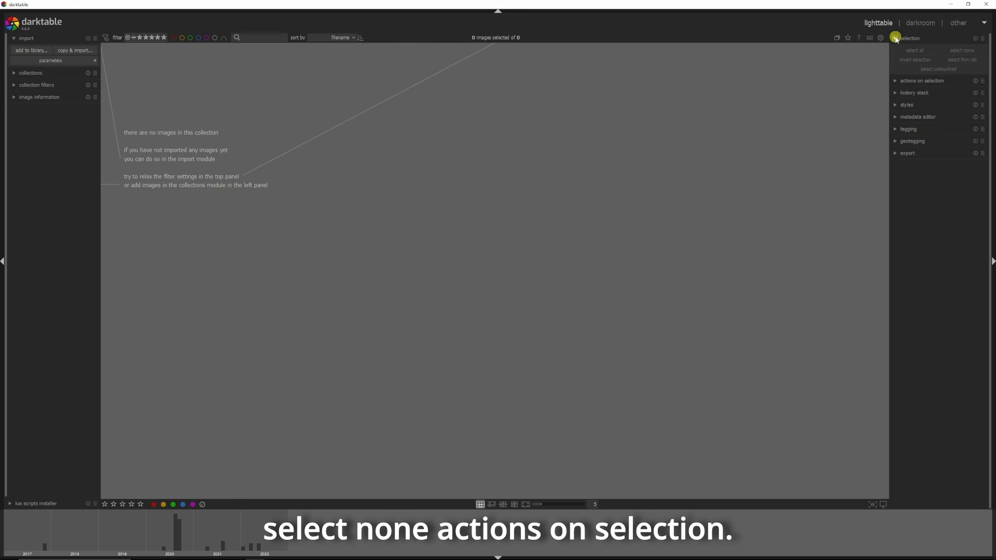
pyautogui.click(895, 39)
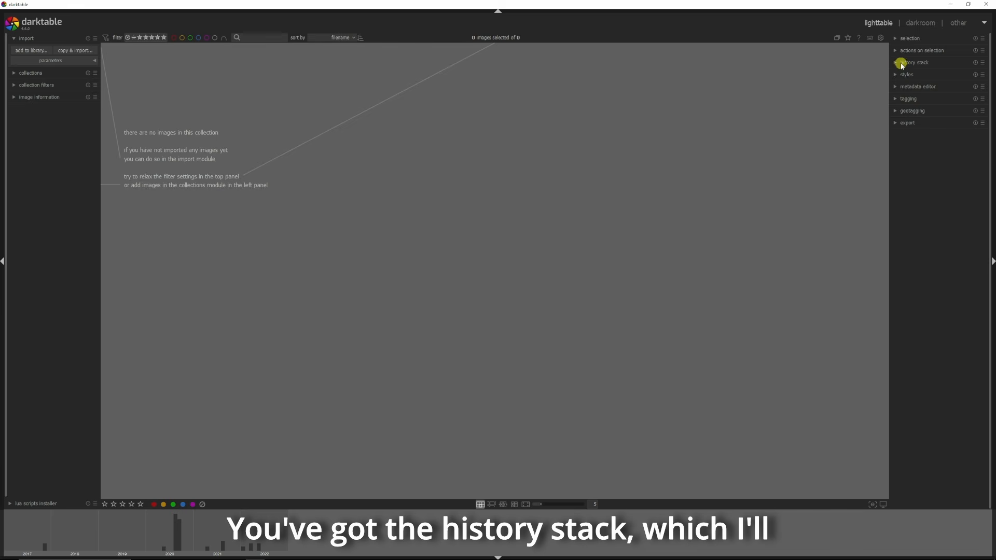
pyautogui.click(895, 63)
pyautogui.click(936, 63)
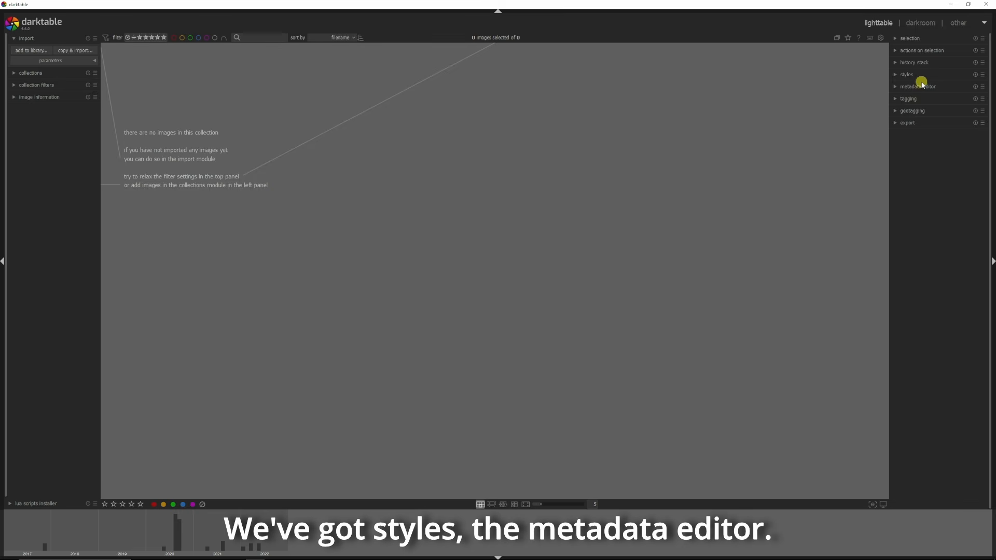
pyautogui.click(896, 86)
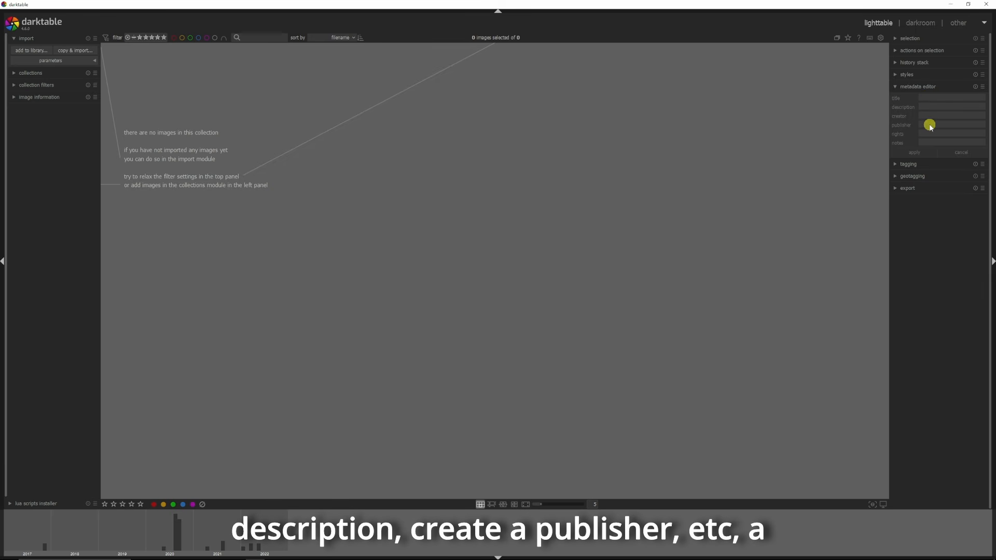
pyautogui.click(894, 86)
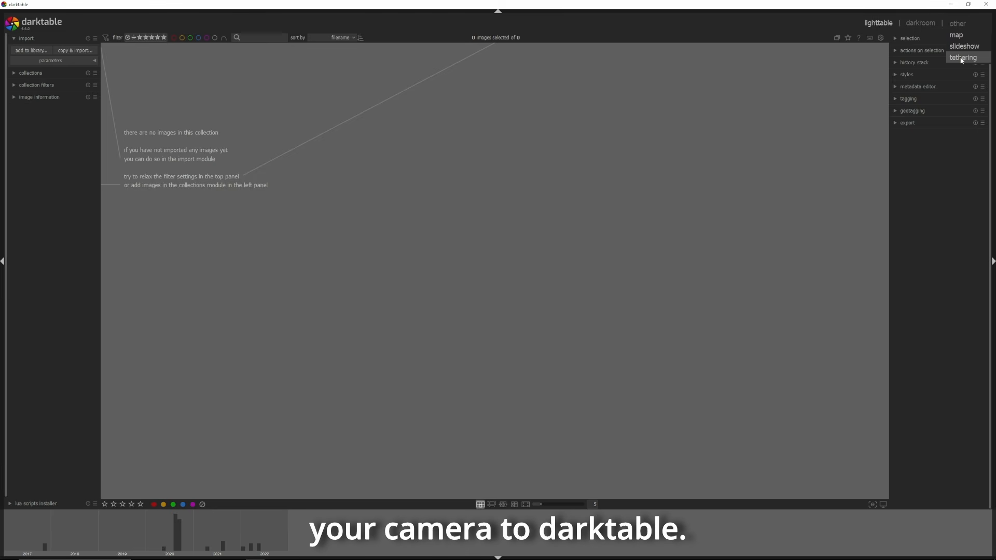
# Step: Add the Orchideeenhoeve folder as a place and add its images to the library
pyautogui.click(636, 148)
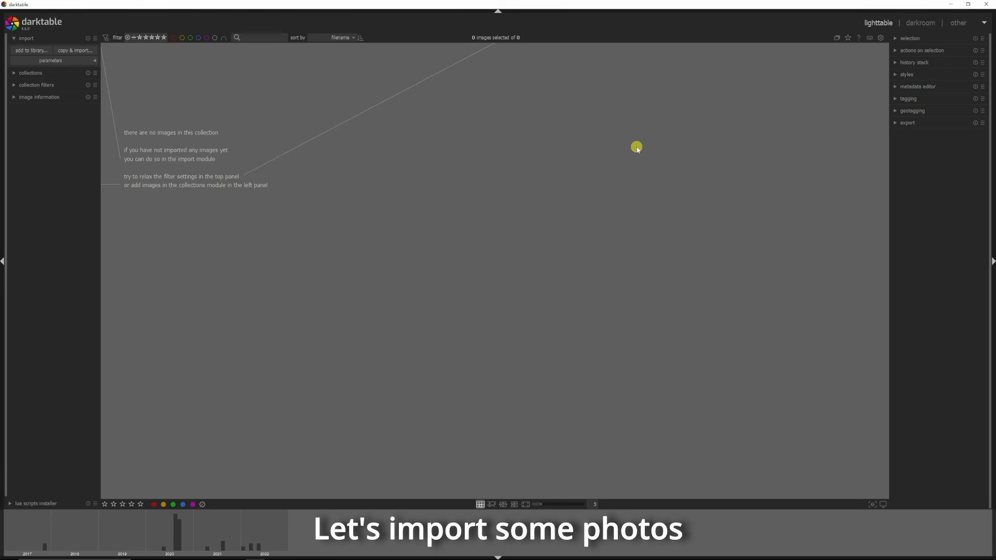
pyautogui.click(29, 50)
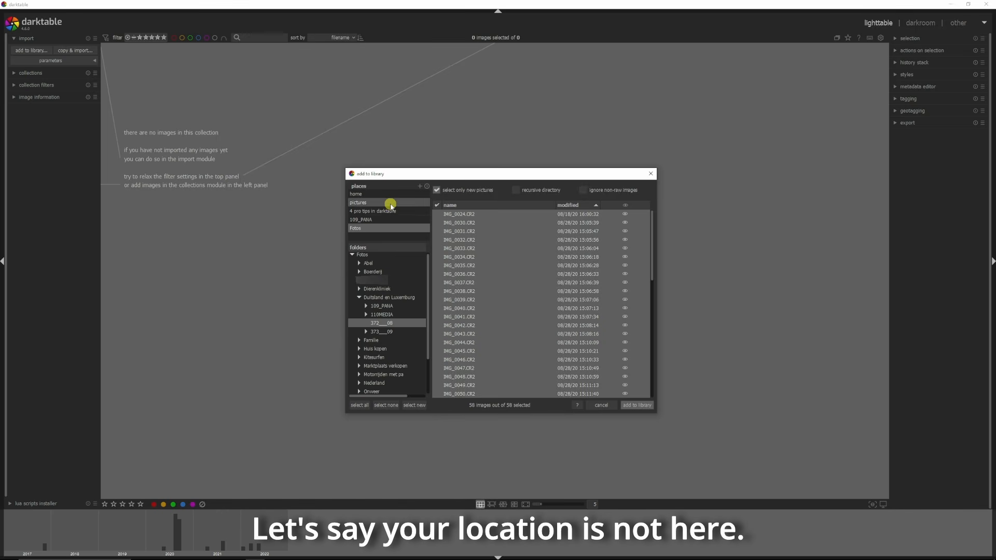
pyautogui.click(420, 186)
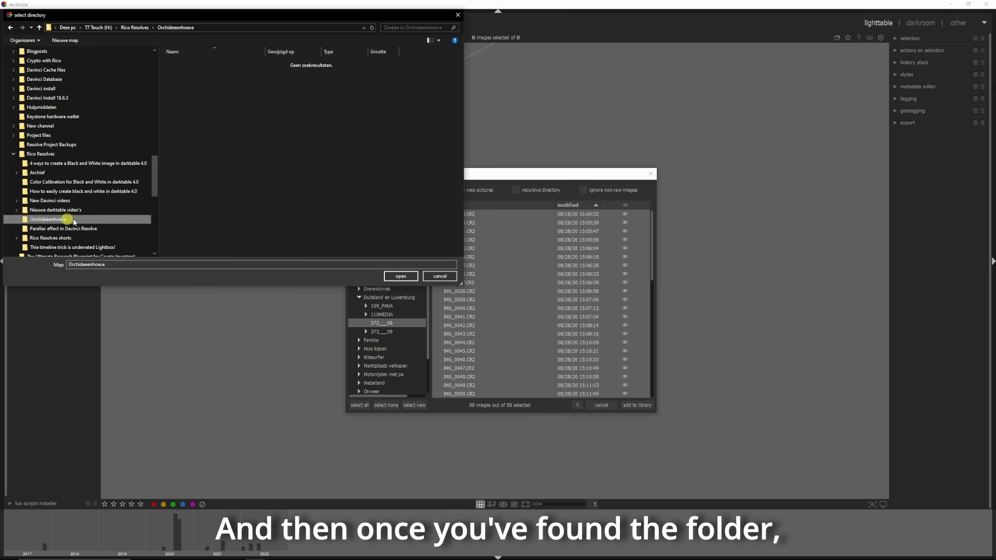
pyautogui.click(400, 276)
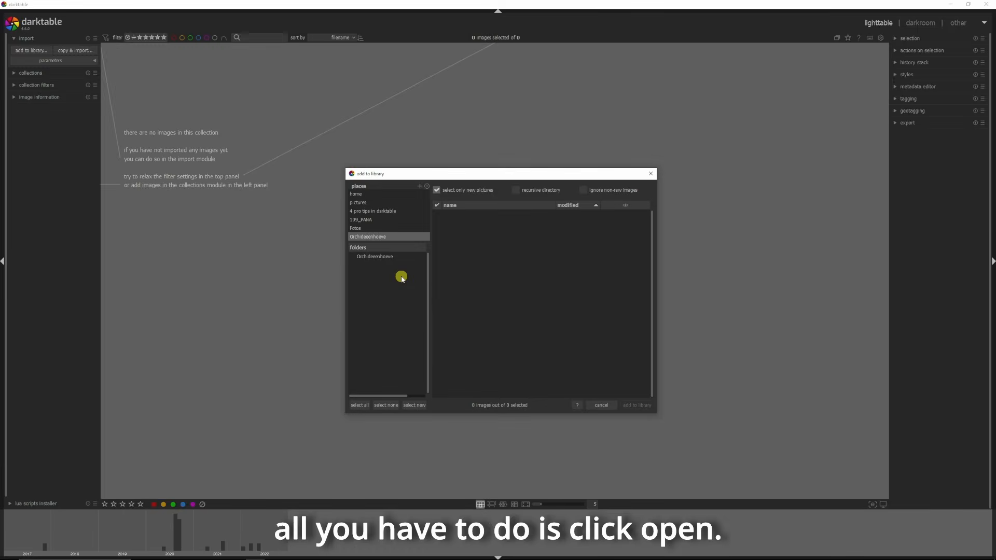
pyautogui.click(637, 406)
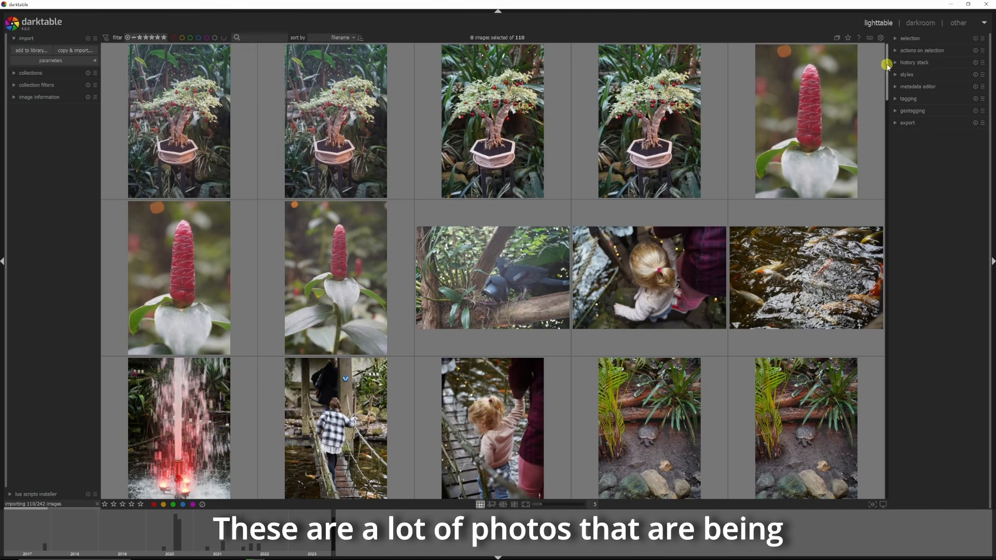
# Step: Rate the first bonsai image four stars and give it the purple color label
pyautogui.moveTo(887, 62)
pyautogui.mouseDown()
pyautogui.moveTo(861, 259)
pyautogui.moveTo(884, 418)
pyautogui.moveTo(900, 441)
pyautogui.moveTo(902, 53)
pyautogui.mouseUp()
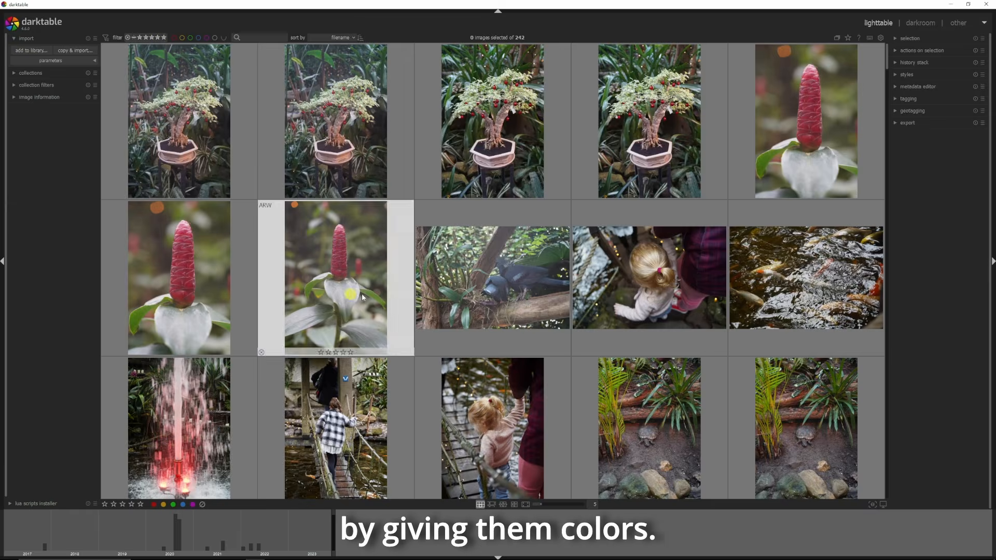
pyautogui.click(216, 122)
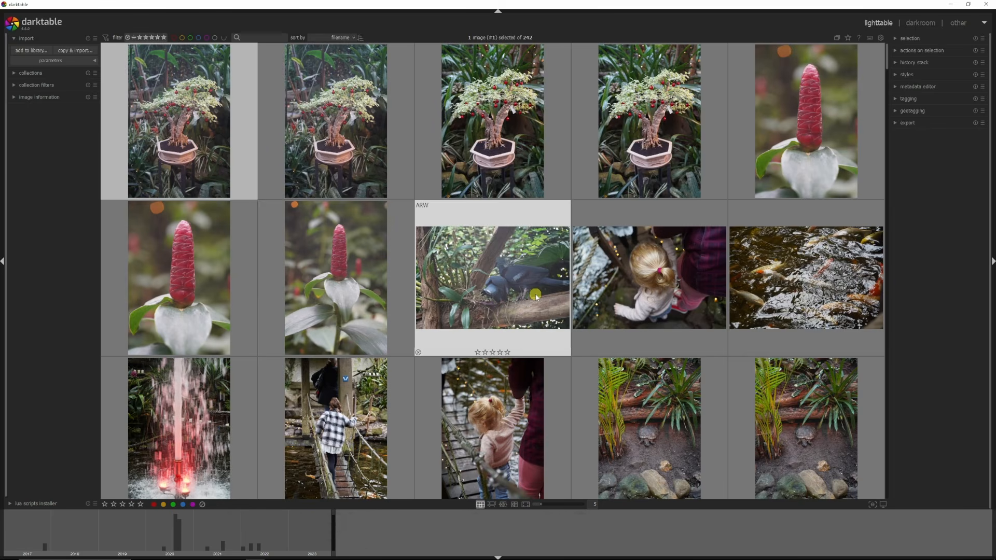
pyautogui.press('h')
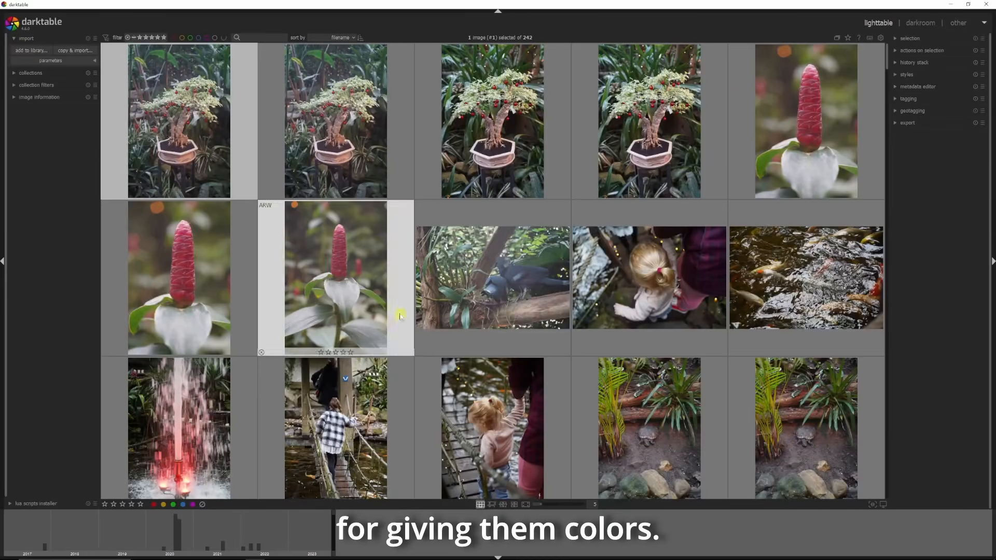
pyautogui.click(186, 117)
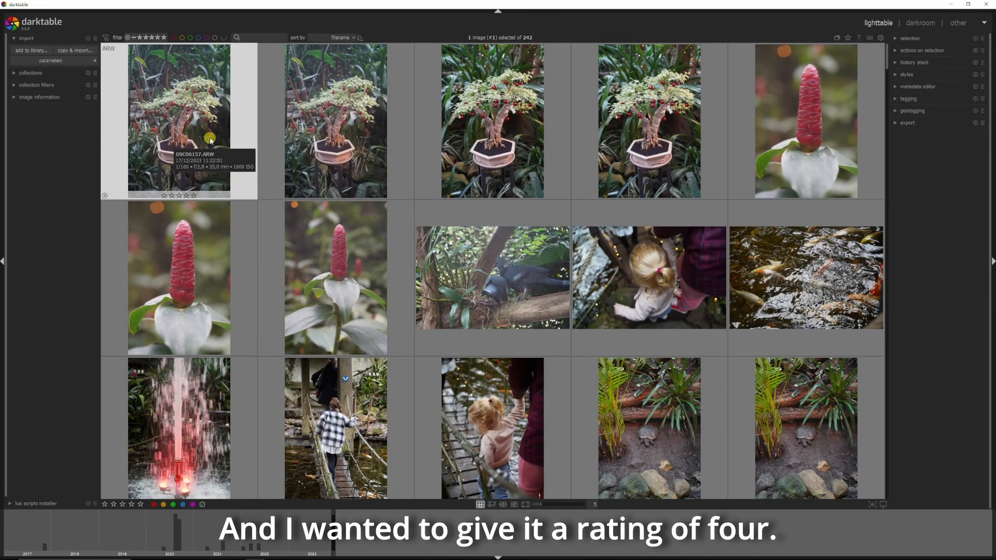
pyautogui.press('4')
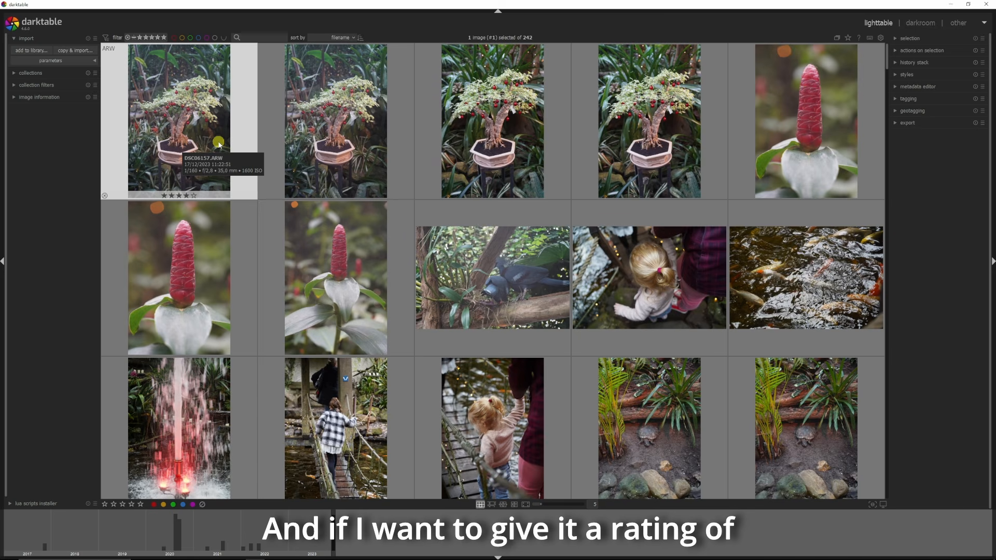
pyautogui.press('F5')
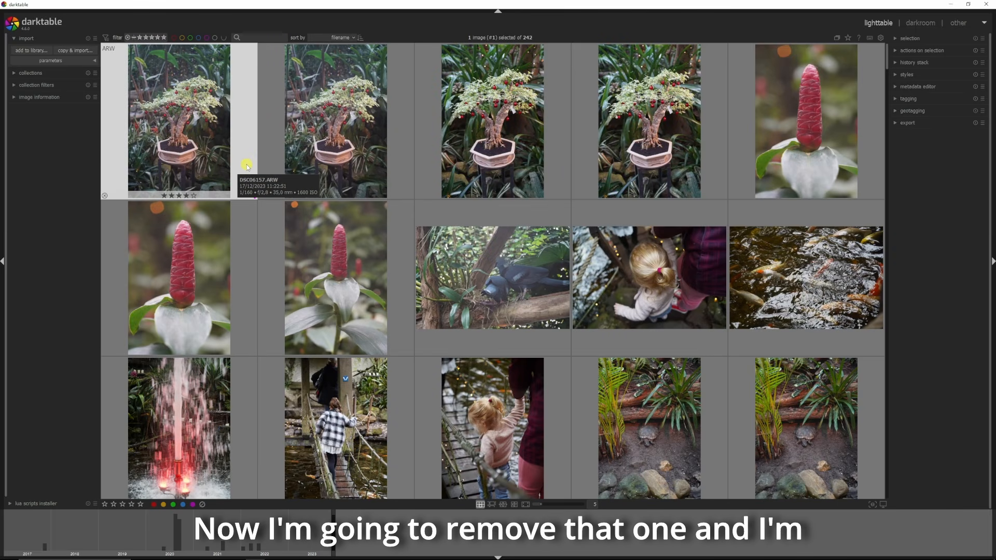
pyautogui.click(167, 196)
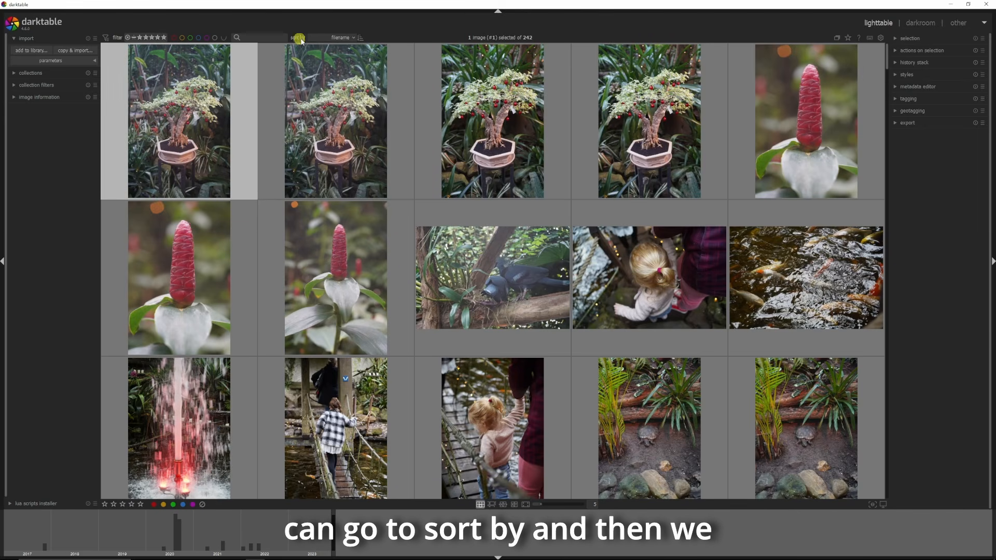
# Step: Sort the lighttable images by rating
pyautogui.click(340, 37)
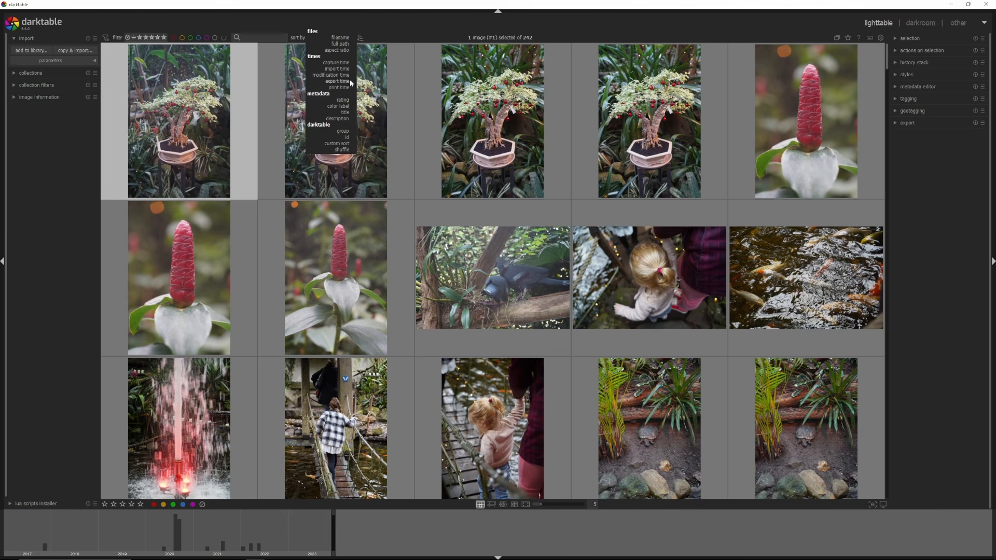
pyautogui.click(414, 26)
pyautogui.click(150, 168)
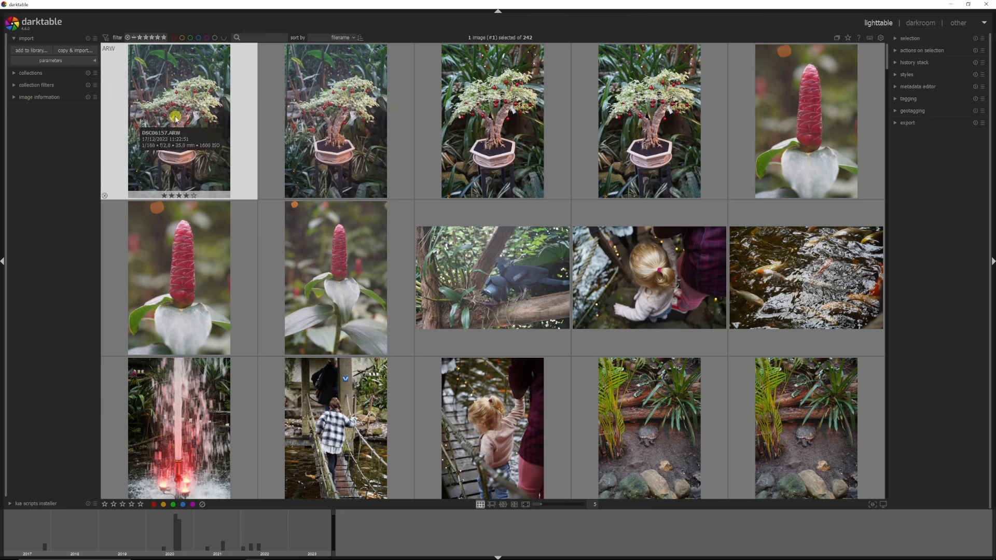
pyautogui.click(353, 37)
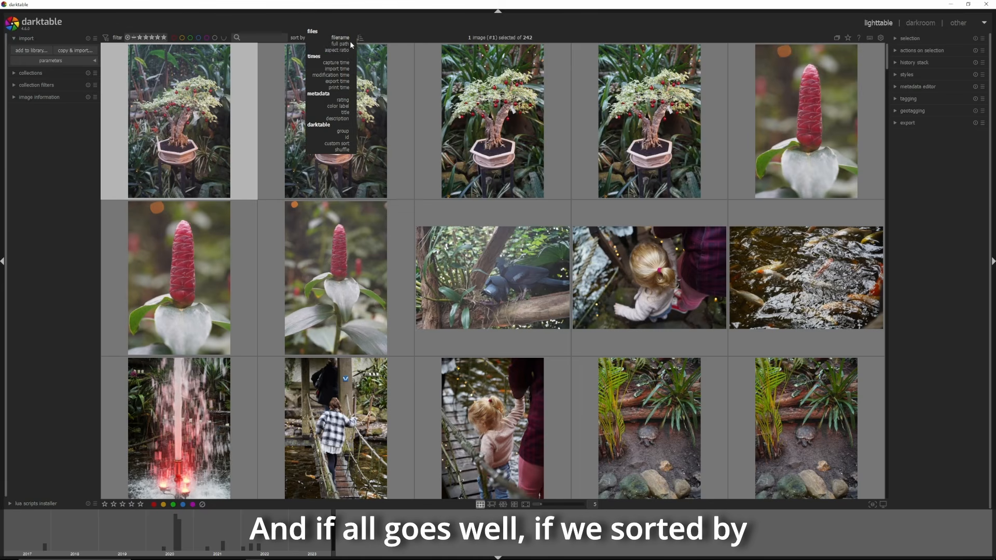
pyautogui.click(346, 100)
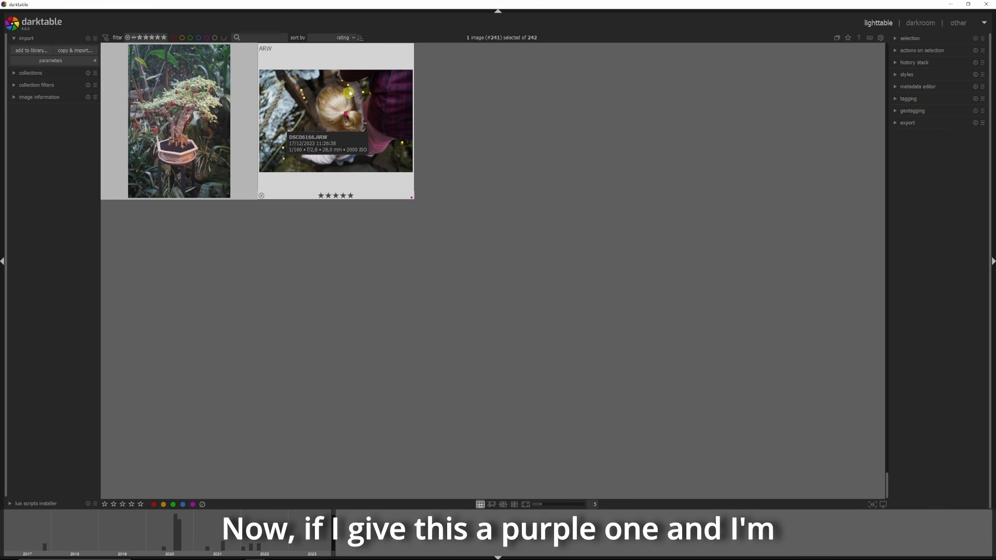
# Step: Sort the images by color label, then filter to purple-labelled images and clear that filter
pyautogui.click(351, 37)
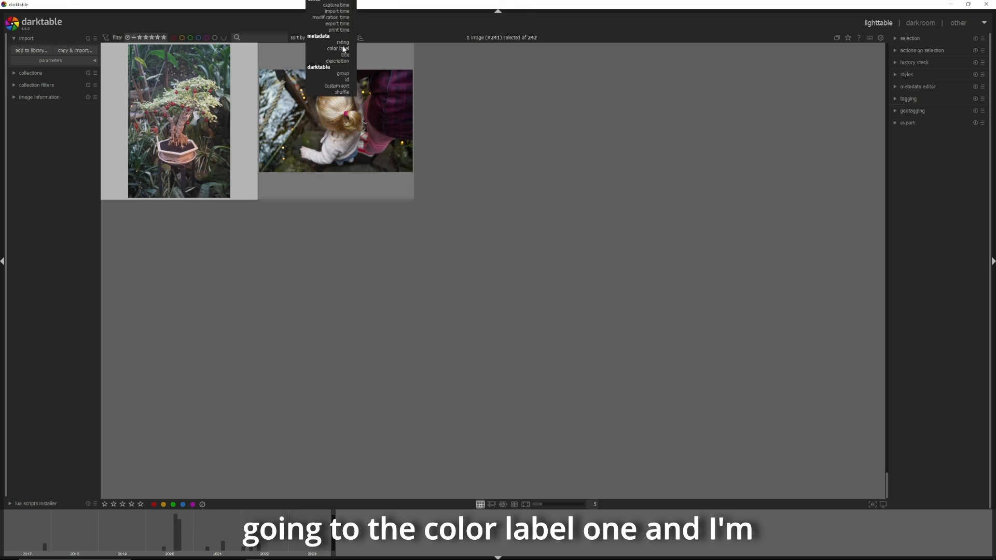
pyautogui.click(343, 49)
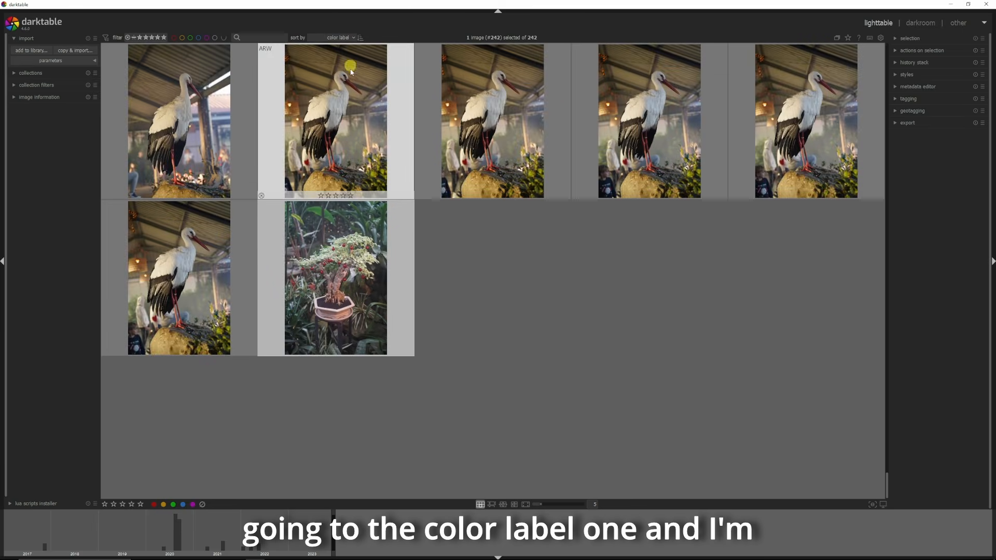
pyautogui.click(206, 38)
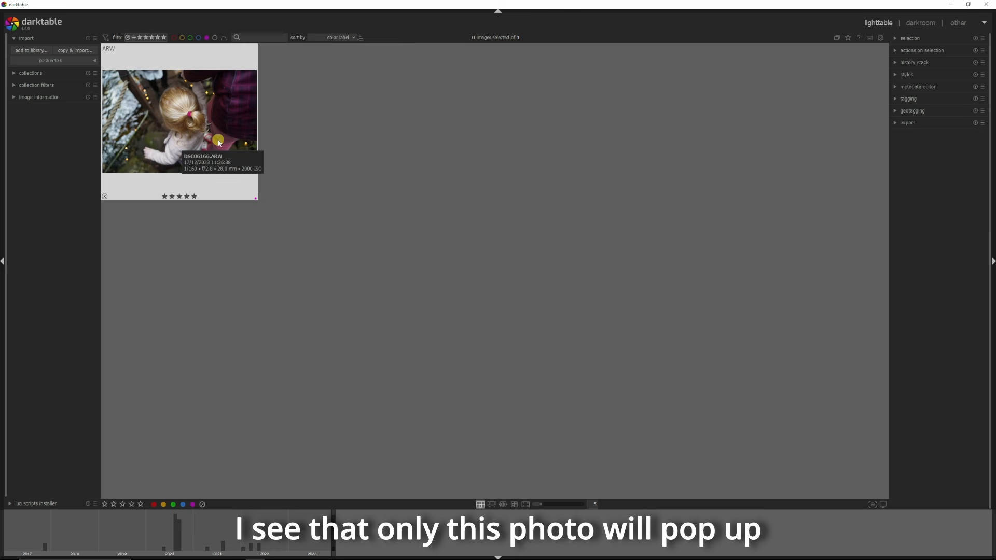
pyautogui.click(208, 38)
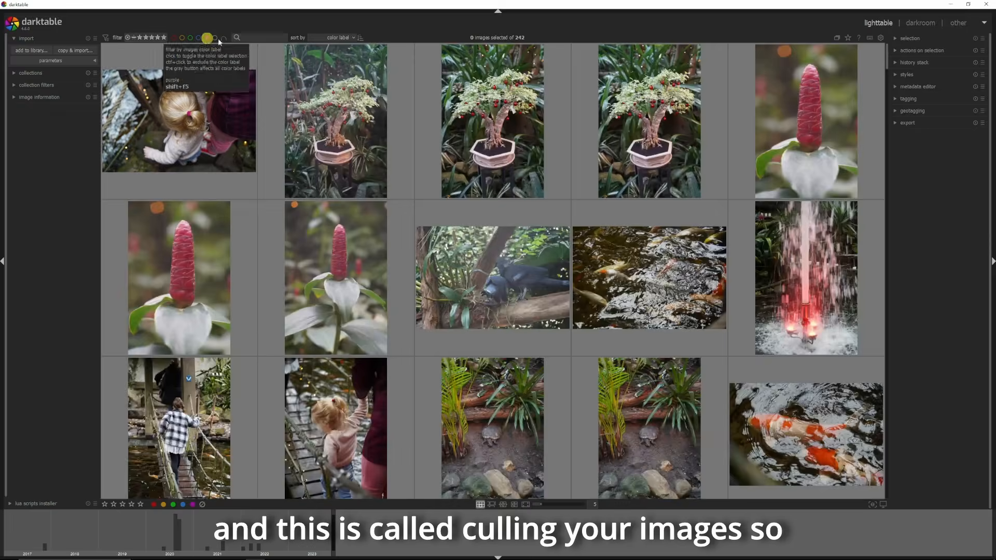
# Step: Sort the lighttable images by filename
pyautogui.click(356, 39)
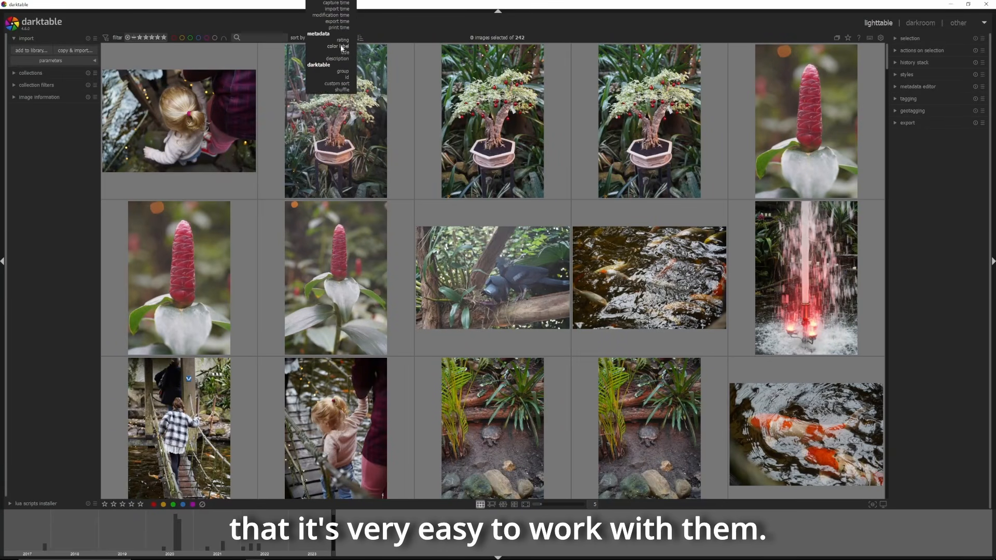
pyautogui.scroll(2, 345, 7)
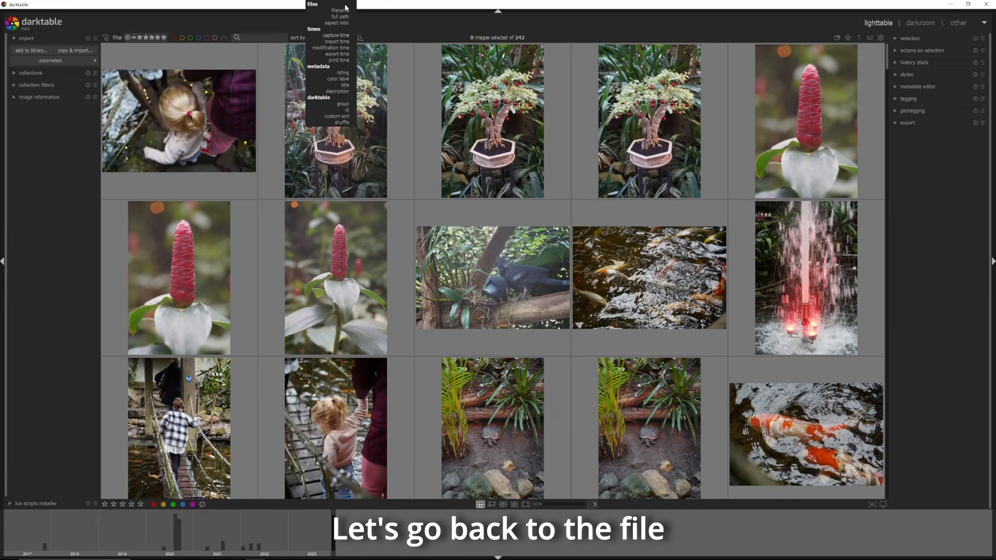
pyautogui.click(341, 10)
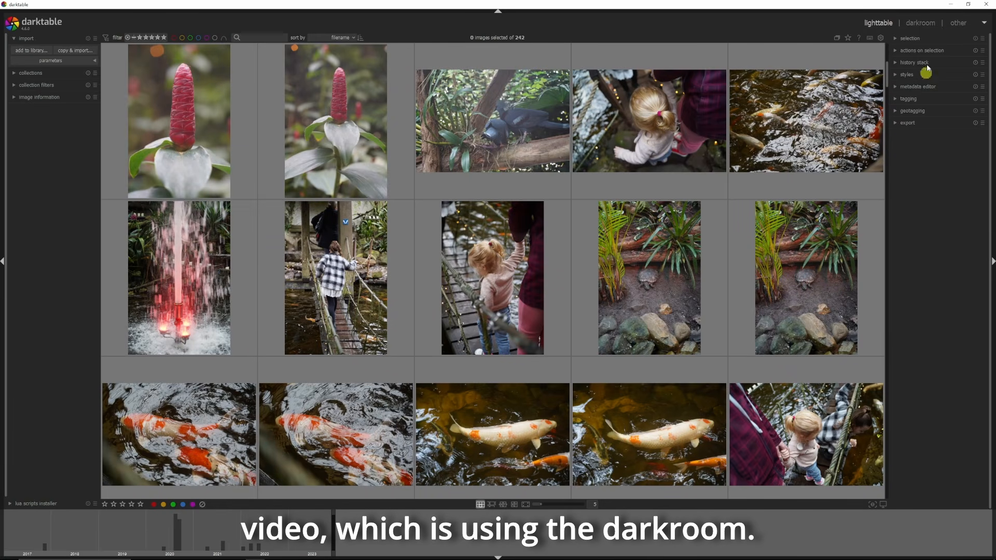
# Step: Scroll through the filename-sorted images in the lighttable
pyautogui.click(921, 23)
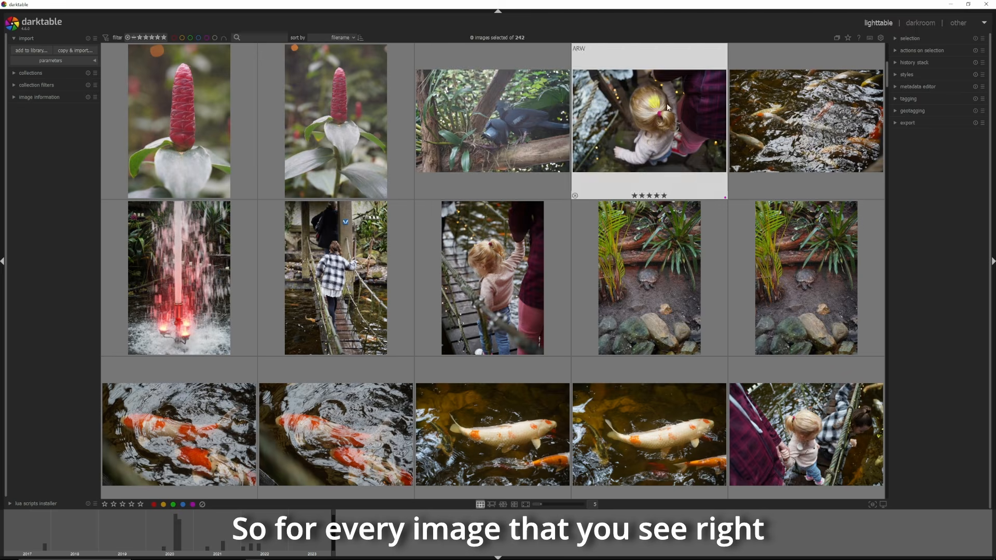
pyautogui.scroll(-5, 536, 322)
pyautogui.scroll(3, 544, 323)
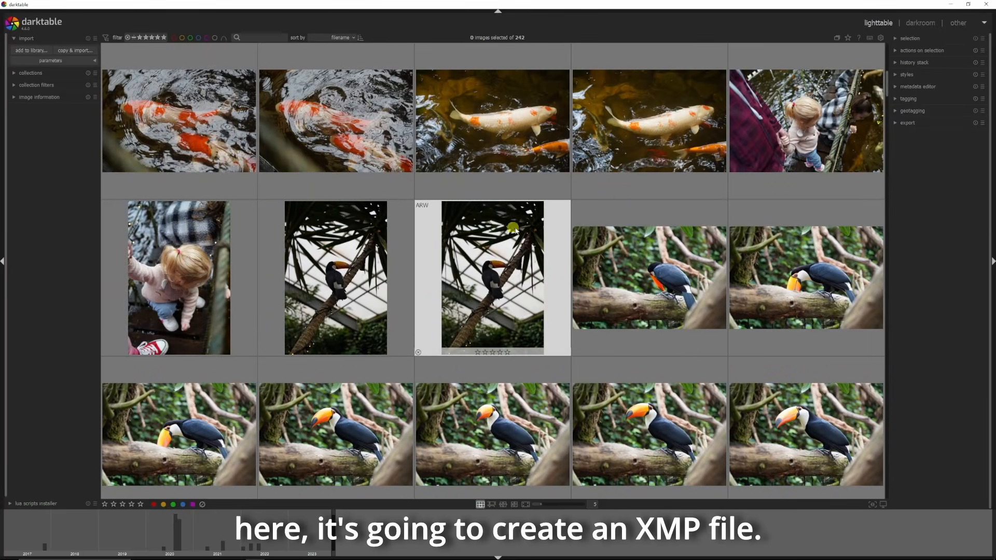
pyautogui.moveTo(886, 87); pyautogui.dragTo(887, 51)
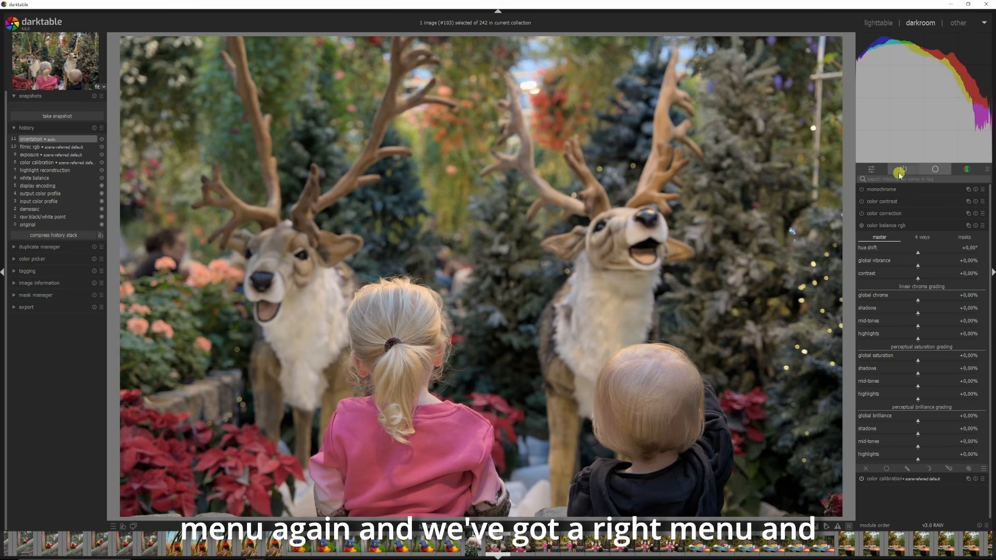
# Step: Inspect the image information, export and mask manager modules by expanding and collapsing each one
pyautogui.click(11, 283)
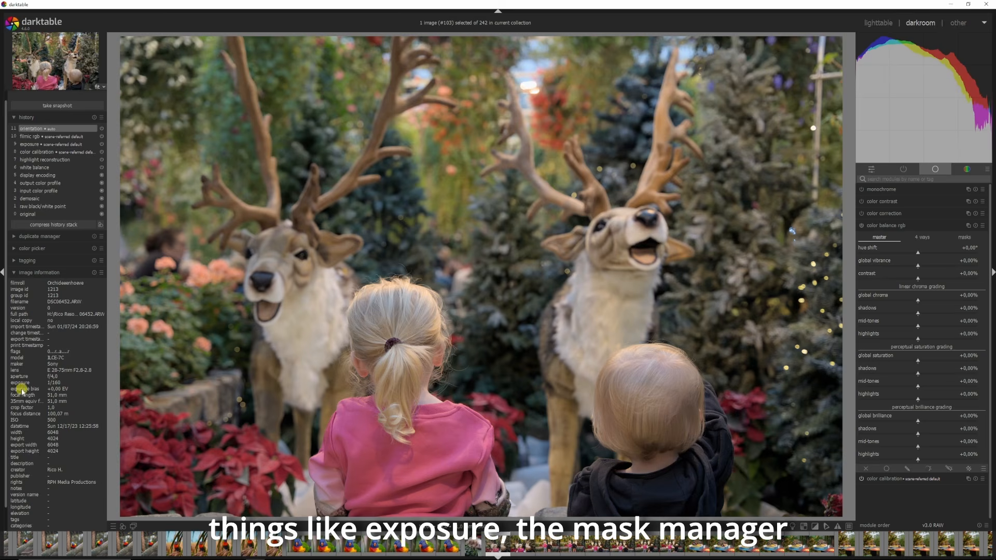
pyautogui.click(40, 272)
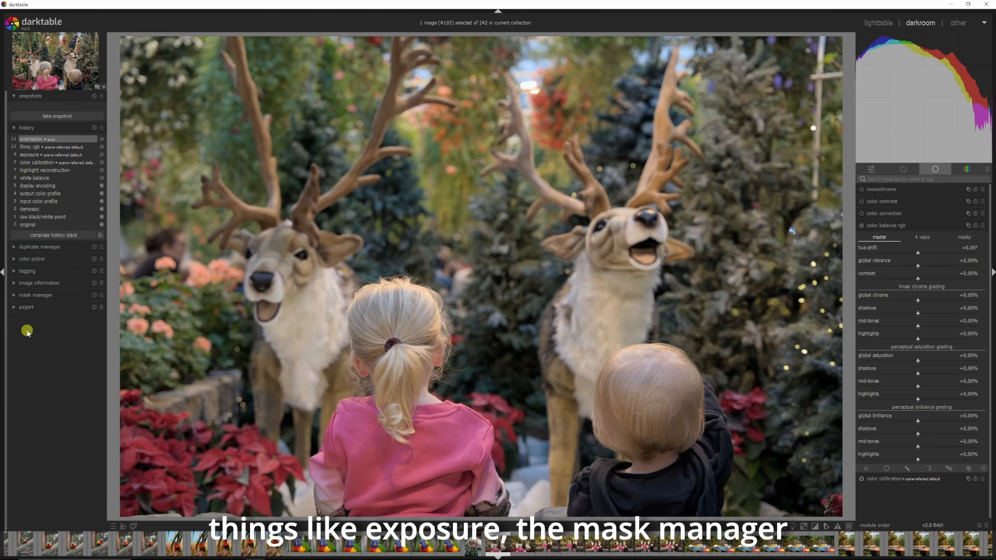
pyautogui.click(13, 307)
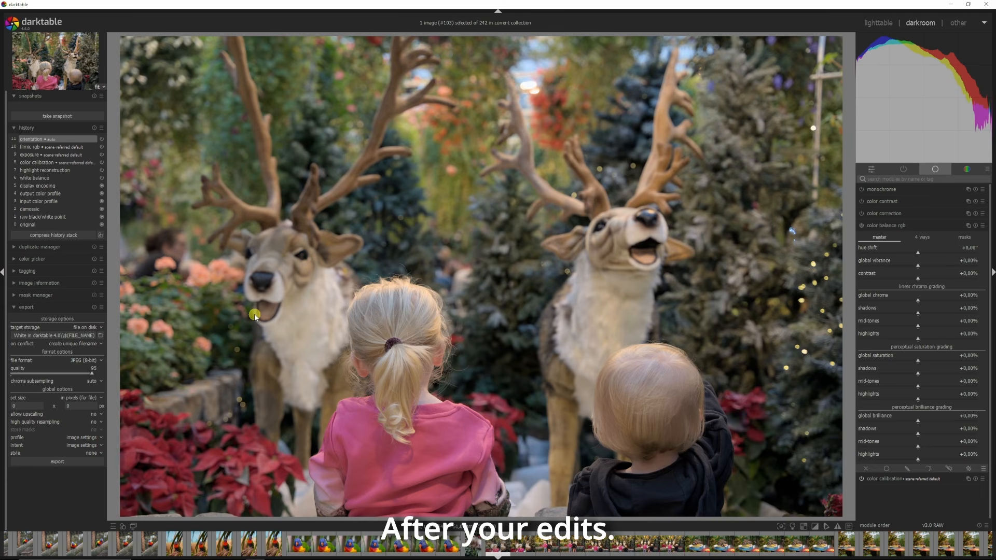
pyautogui.click(19, 307)
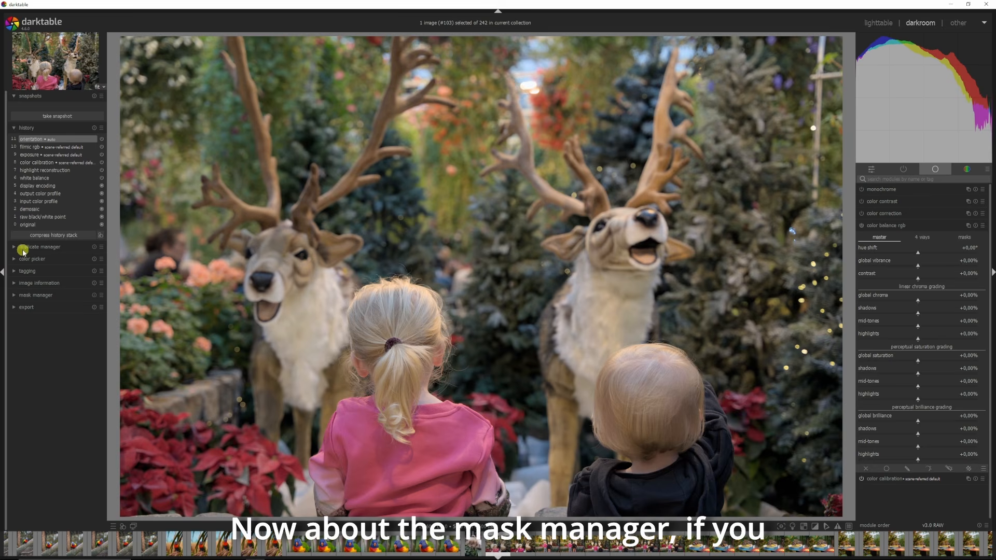
pyautogui.click(15, 296)
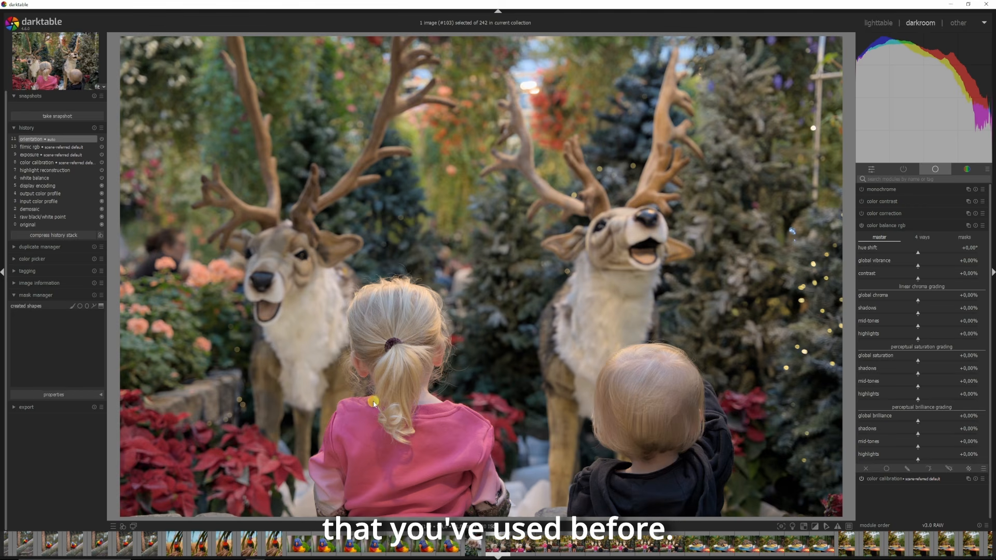
pyautogui.click(17, 294)
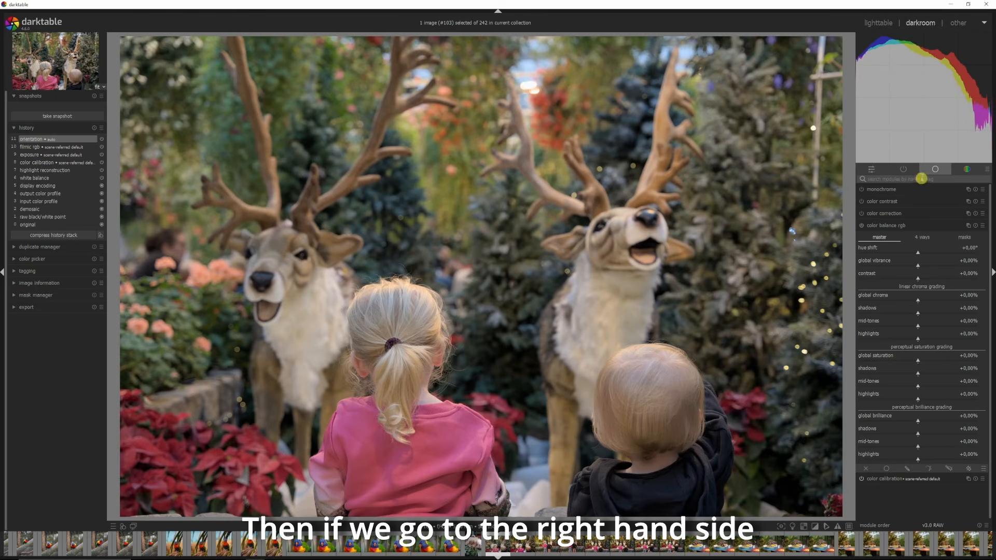
# Step: Collapse the color balance rgb module and browse the quick access, active modules and other module group tabs
pyautogui.click(876, 229)
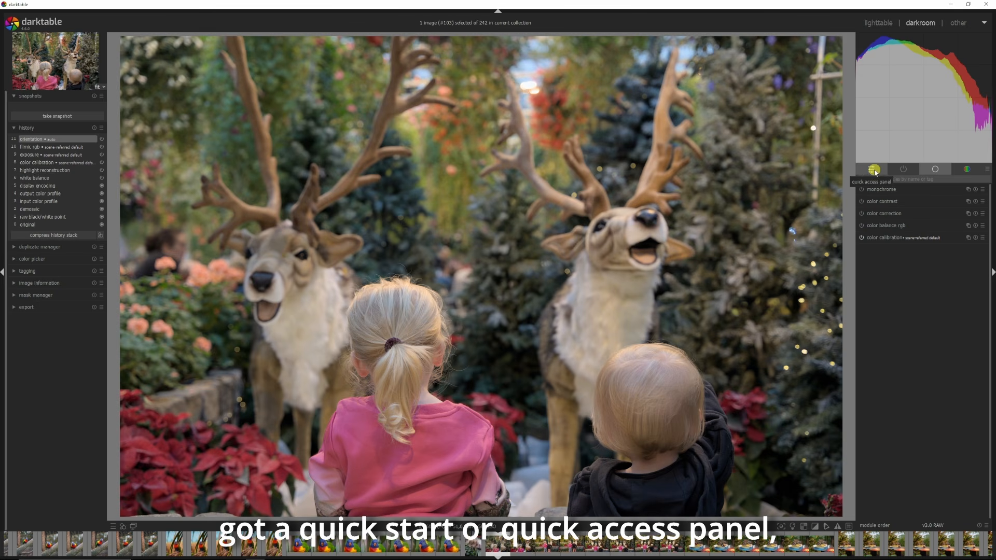
pyautogui.click(874, 171)
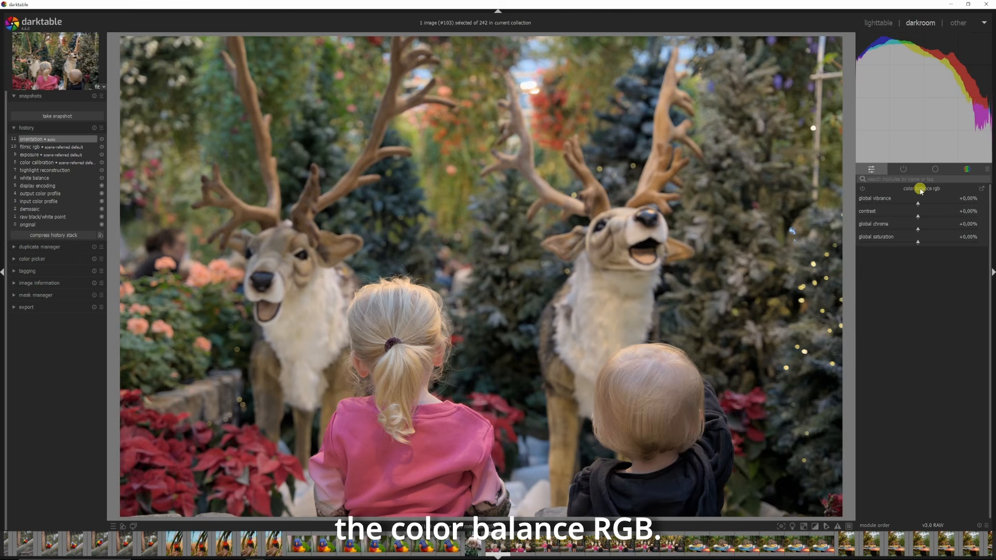
pyautogui.click(901, 170)
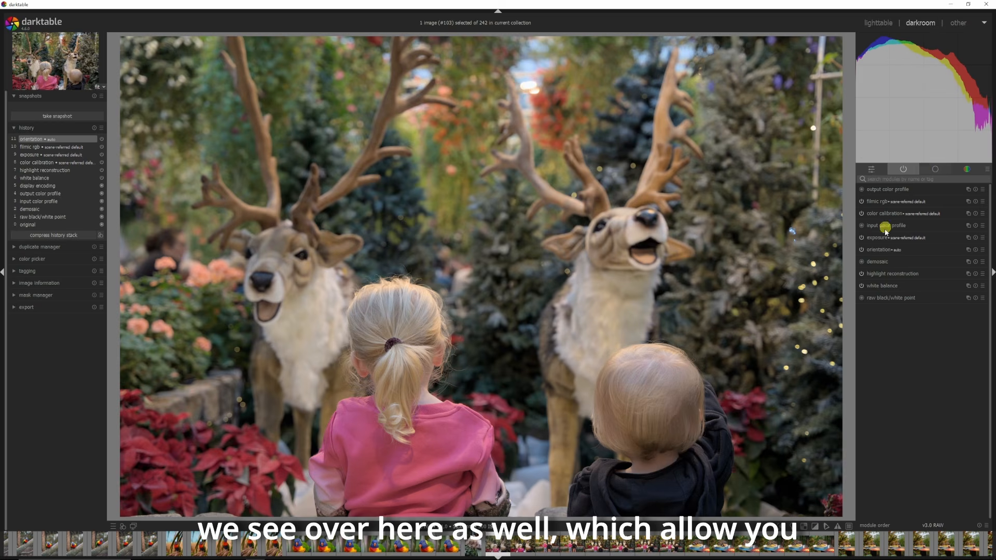
pyautogui.click(936, 169)
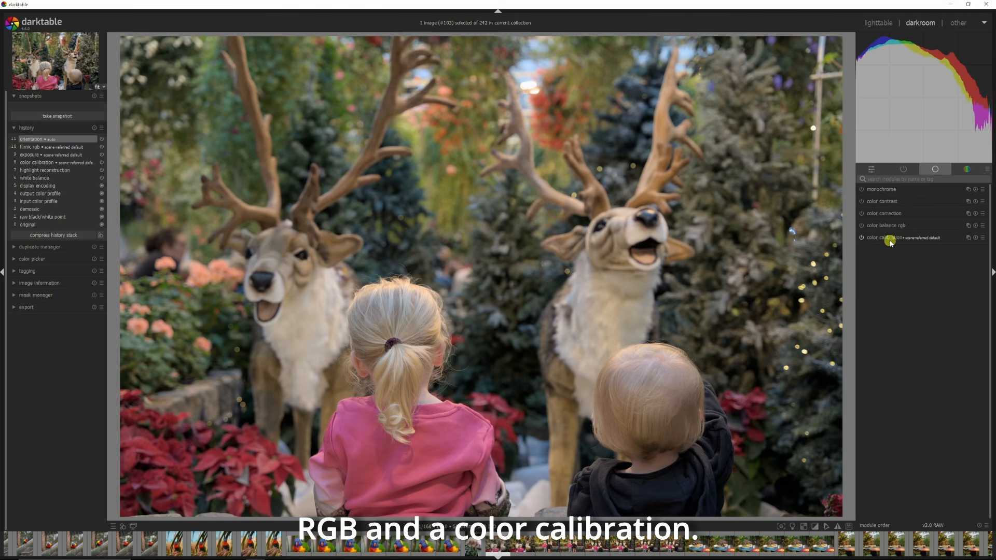
pyautogui.click(966, 169)
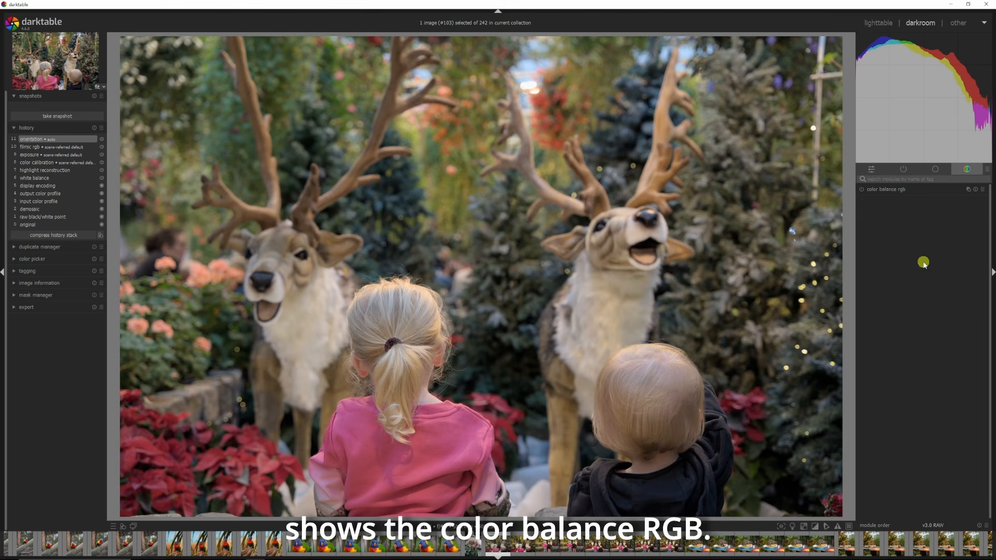
# Step: Switch the module group preset to modules: all, then to workflow: scene-referred
pyautogui.click(988, 171)
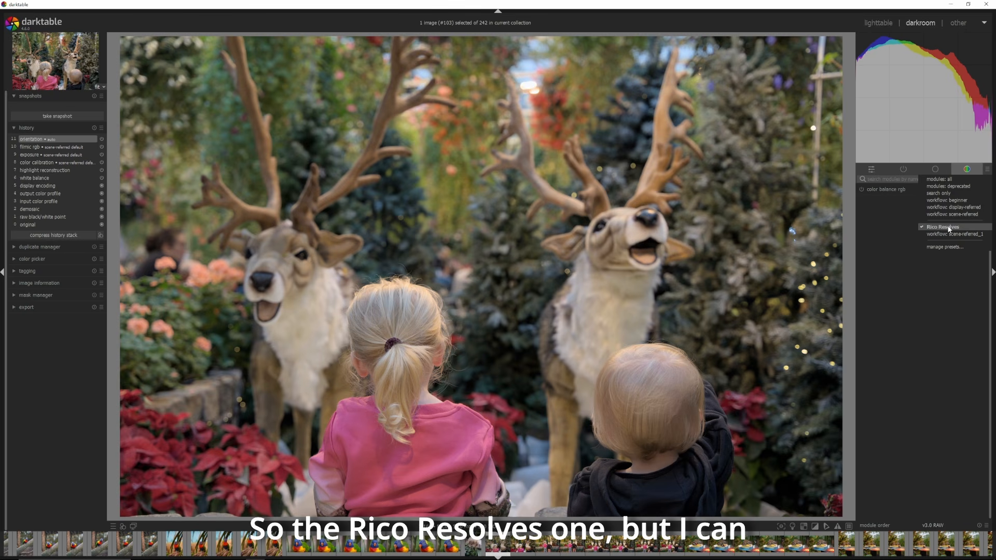
pyautogui.click(950, 179)
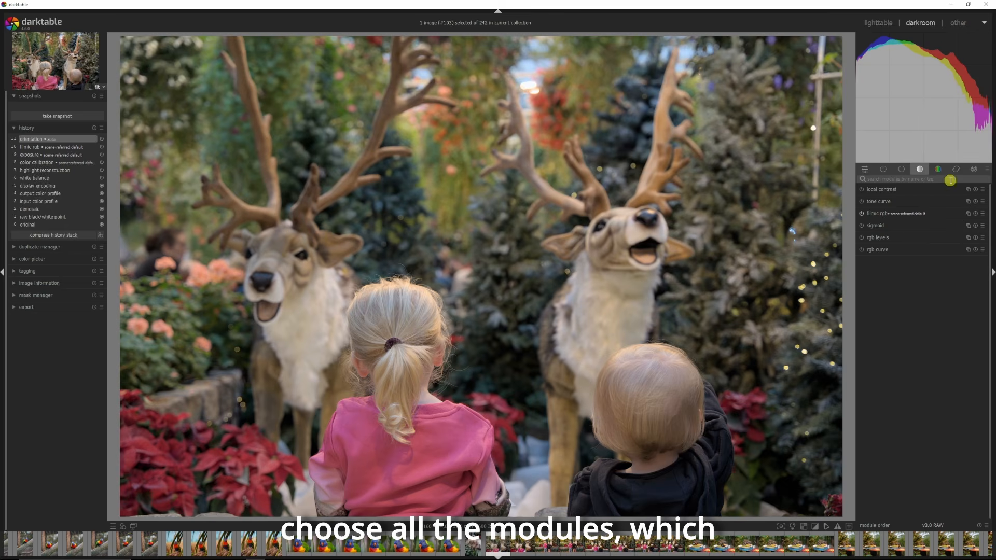
pyautogui.click(984, 170)
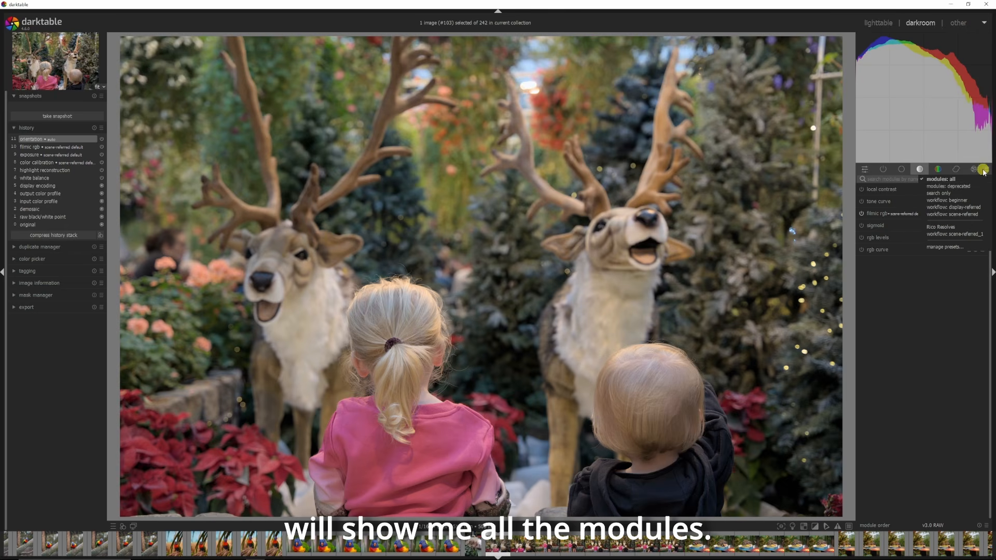
pyautogui.click(947, 213)
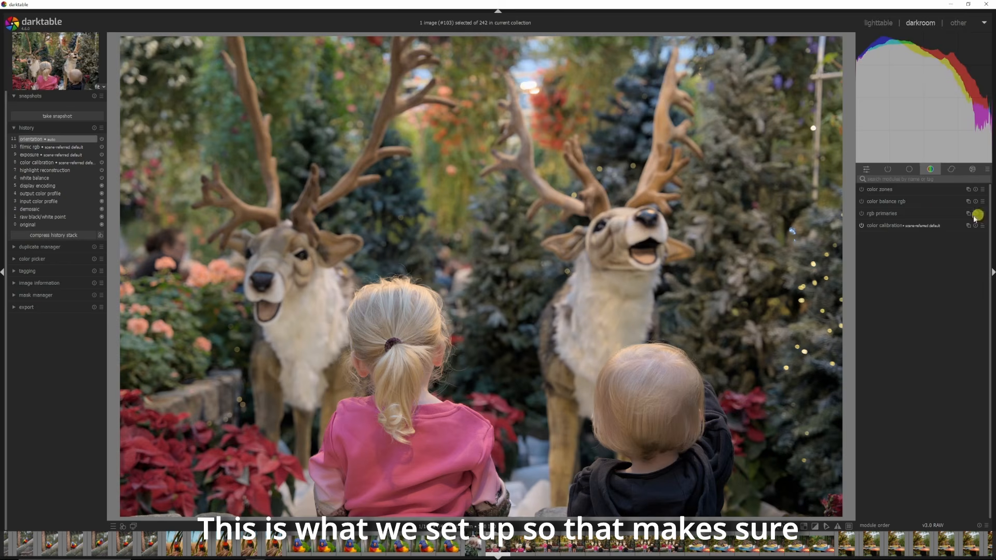
# Step: Browse the scene-referred module group tabs and search the modules for contrast
pyautogui.click(907, 170)
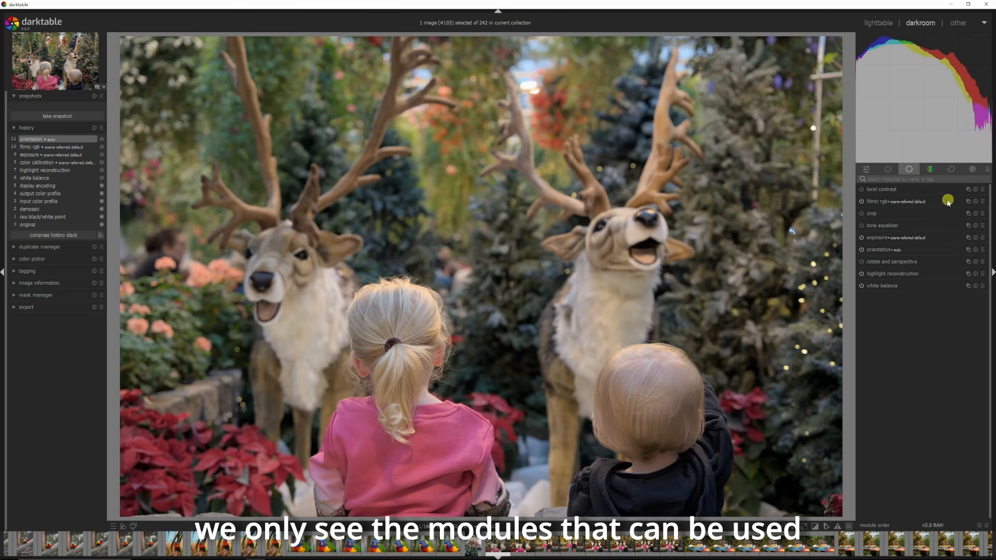
pyautogui.click(929, 169)
pyautogui.click(952, 169)
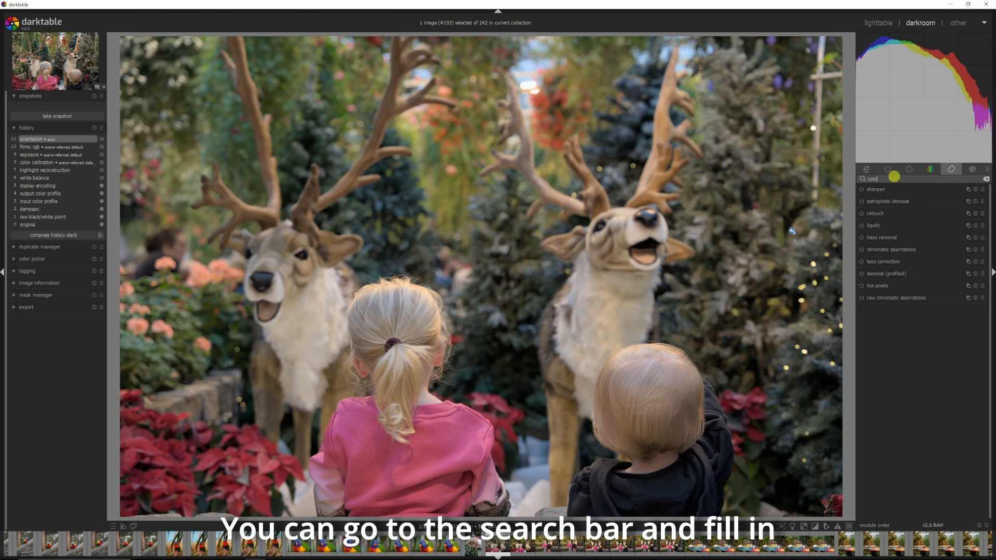
pyautogui.write('rast')
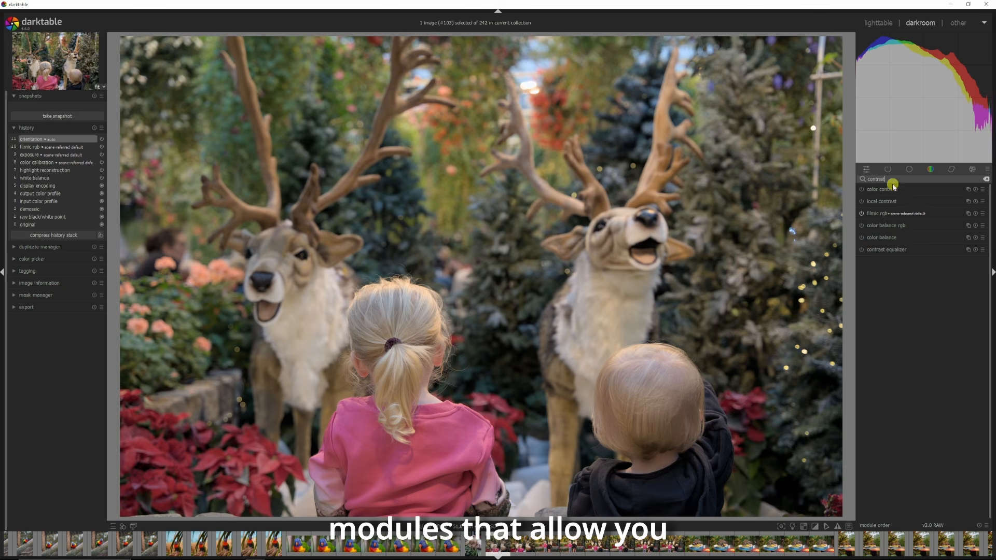
# Step: Replace the module search term with saturation
pyautogui.hotkey('ctrl', 'a')
pyautogui.press('BackSpace')
pyautogui.write('saturation')
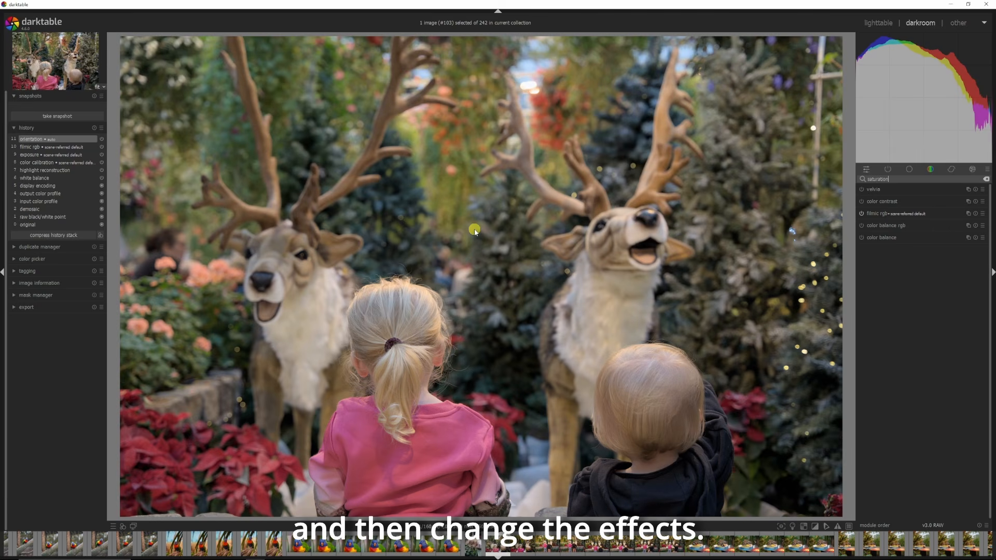
# Step: Open the filmic rgb module and set its look contrast to 1.233
pyautogui.click(883, 214)
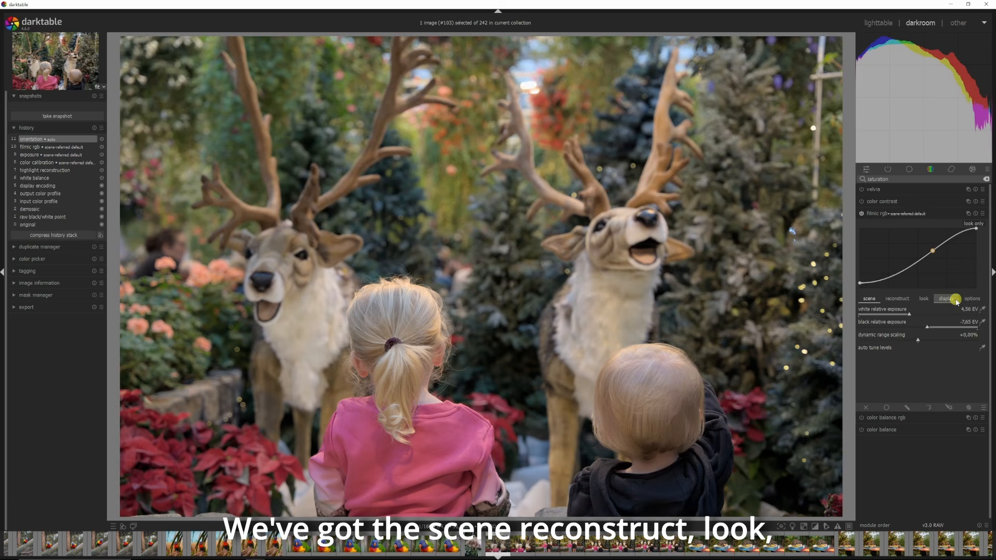
pyautogui.click(923, 299)
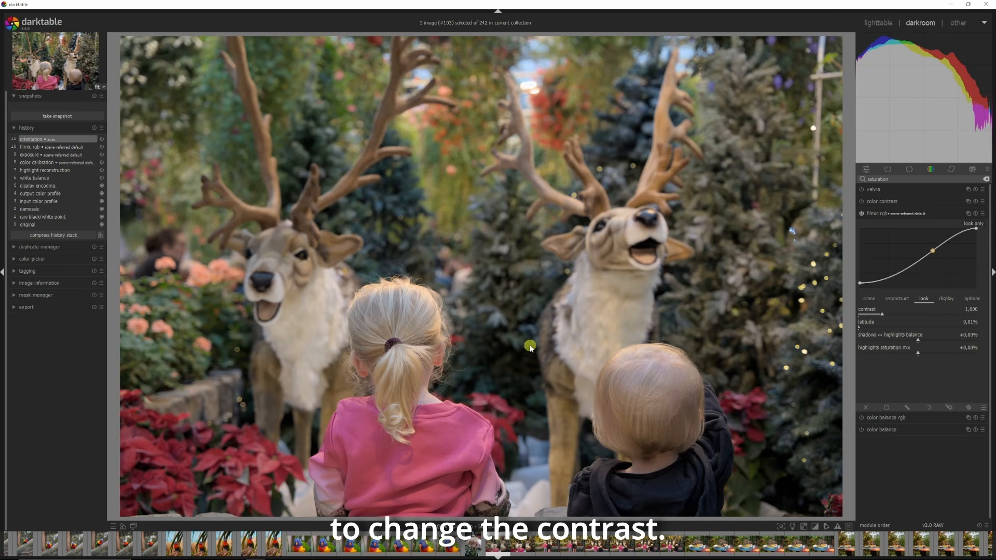
pyautogui.moveTo(882, 314); pyautogui.dragTo(894, 315)
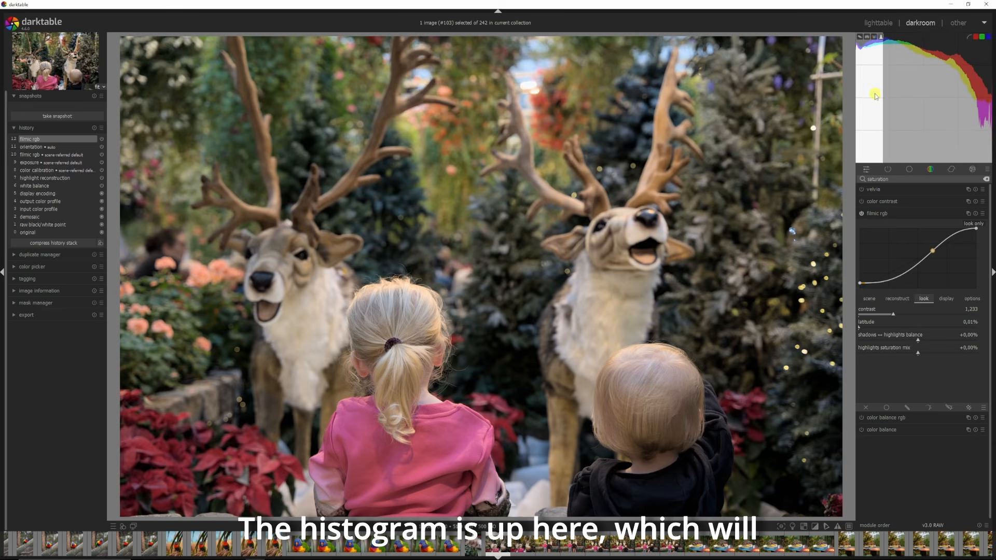
# Step: Cycle the scope display through vectorscope, waveform and RGB parade, back to the histogram
pyautogui.click(861, 38)
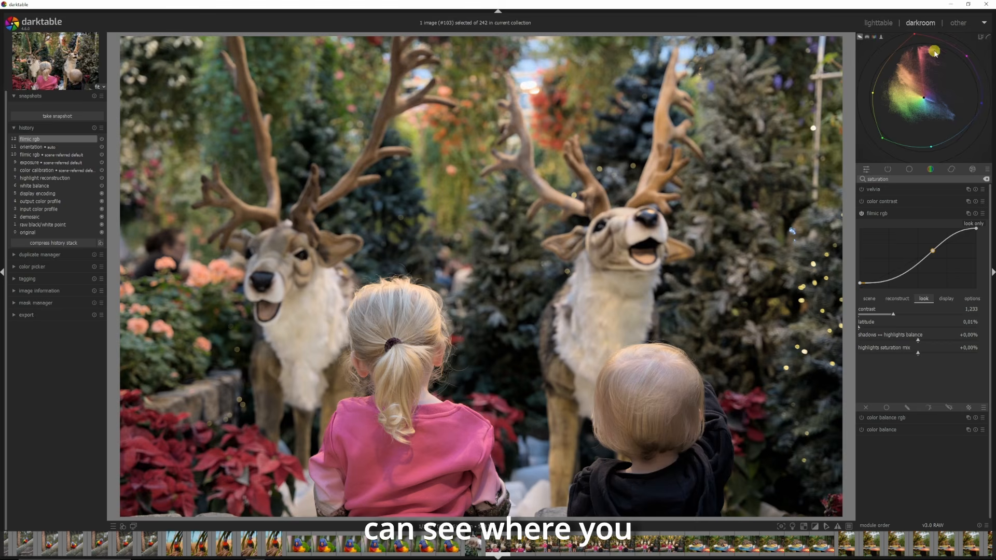
pyautogui.click(869, 39)
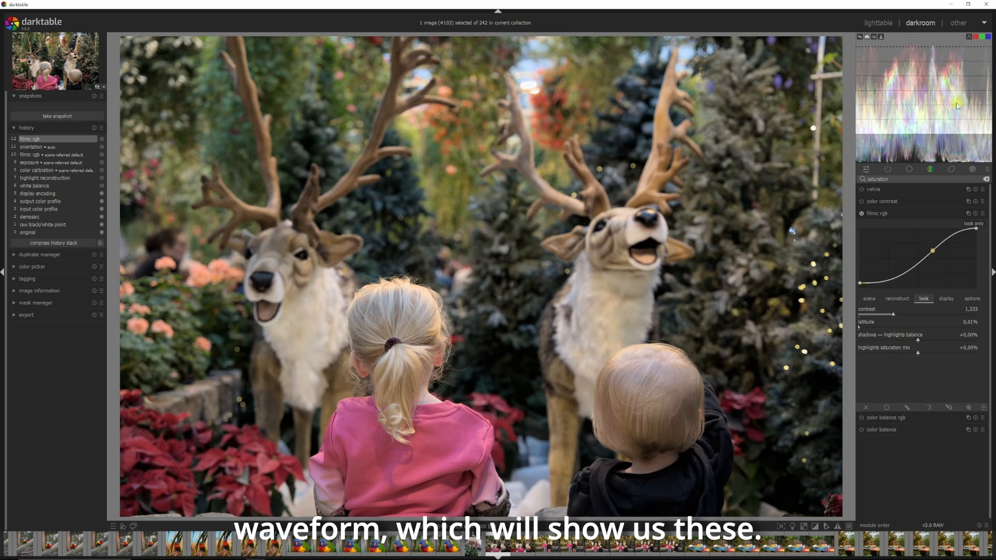
pyautogui.click(874, 37)
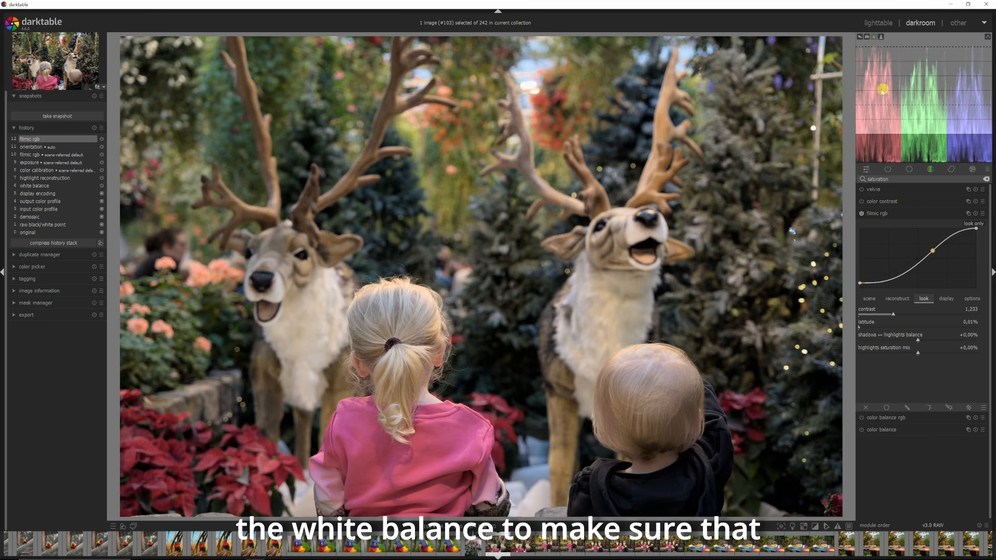
pyautogui.click(881, 37)
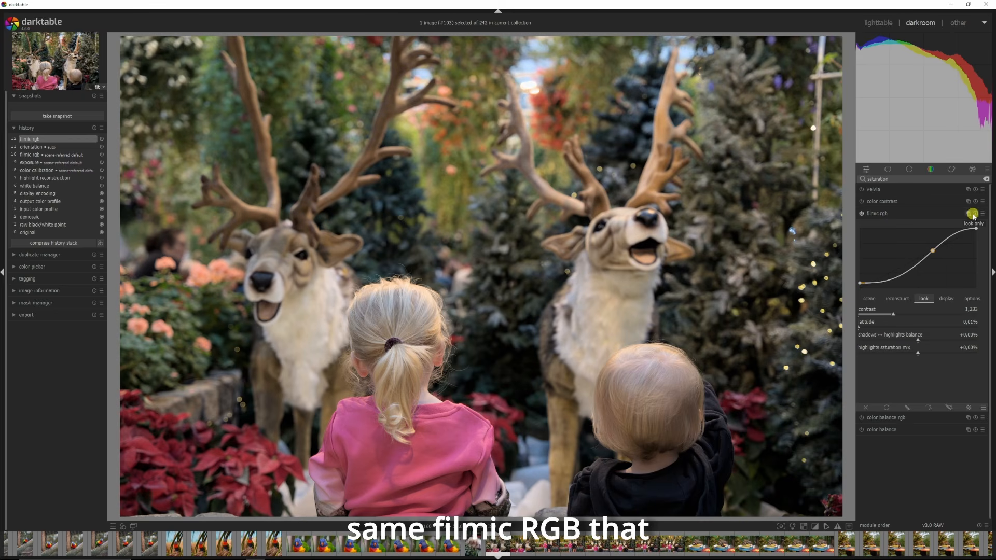
# Step: Select the orientation entry in the history and compress the history stack to it
pyautogui.click(34, 147)
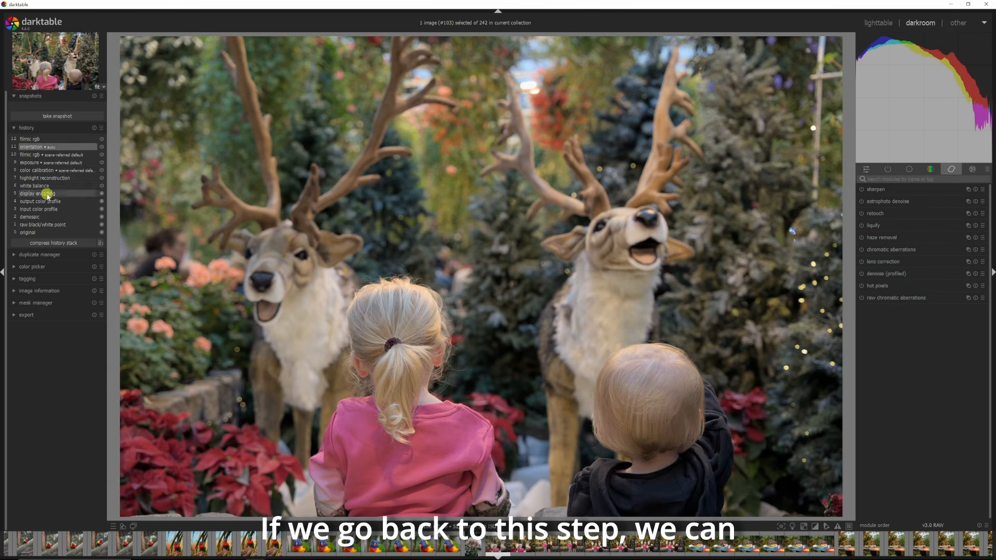
pyautogui.click(47, 242)
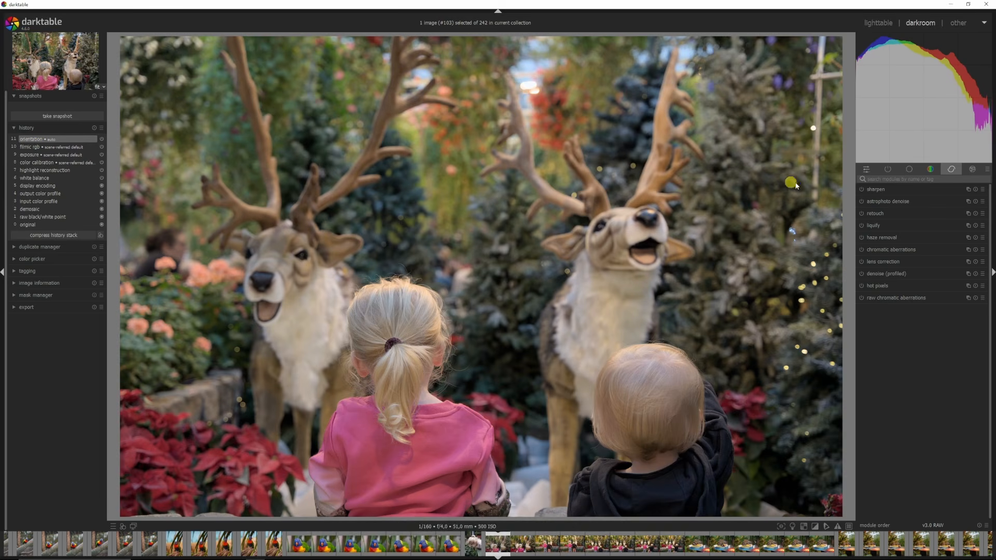
# Step: Search the modules for filmic
pyautogui.click(925, 180)
pyautogui.write('filmic')
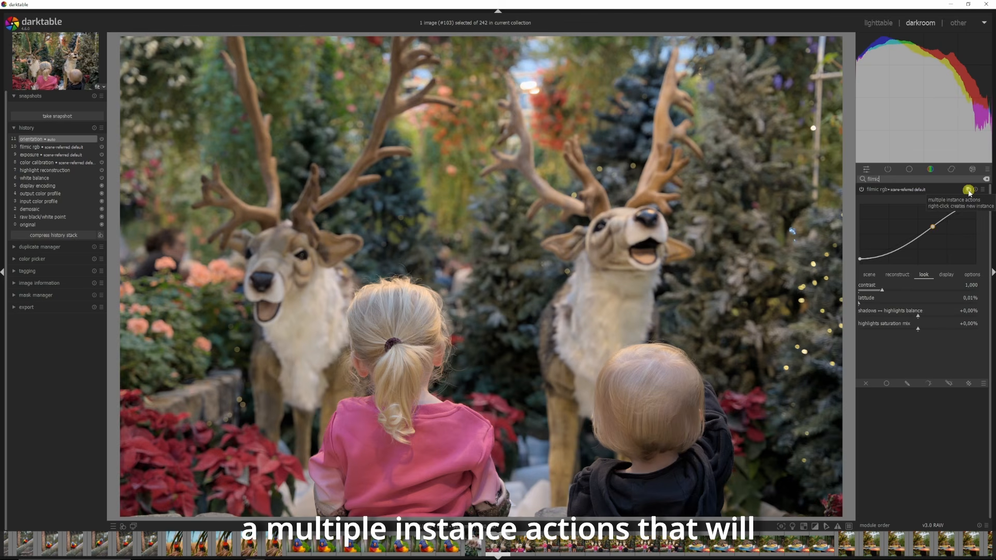
# Step: Search for the color calibration module and apply its B&W: Fuji Acros 100 preset
pyautogui.click(967, 189)
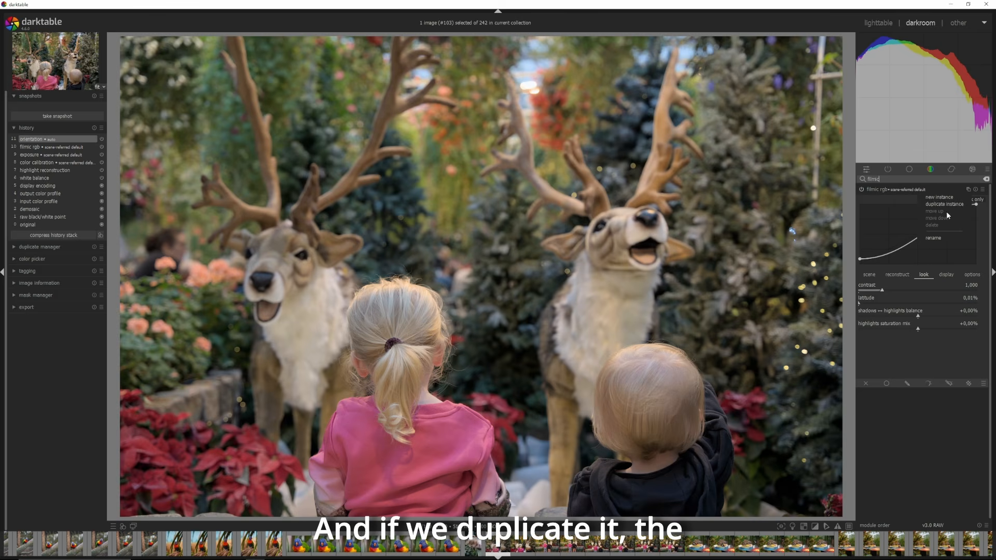
pyautogui.click(938, 197)
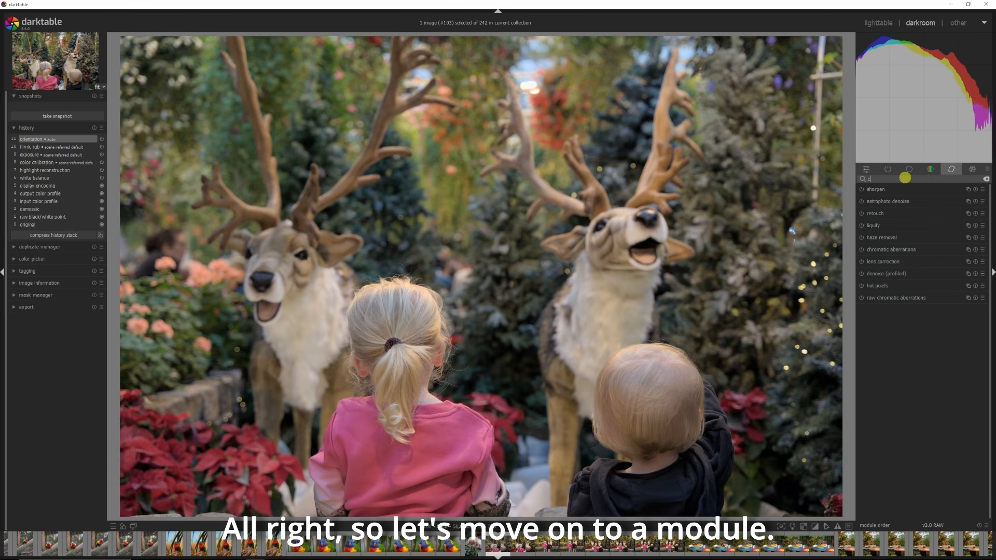
pyautogui.write('olor calibr')
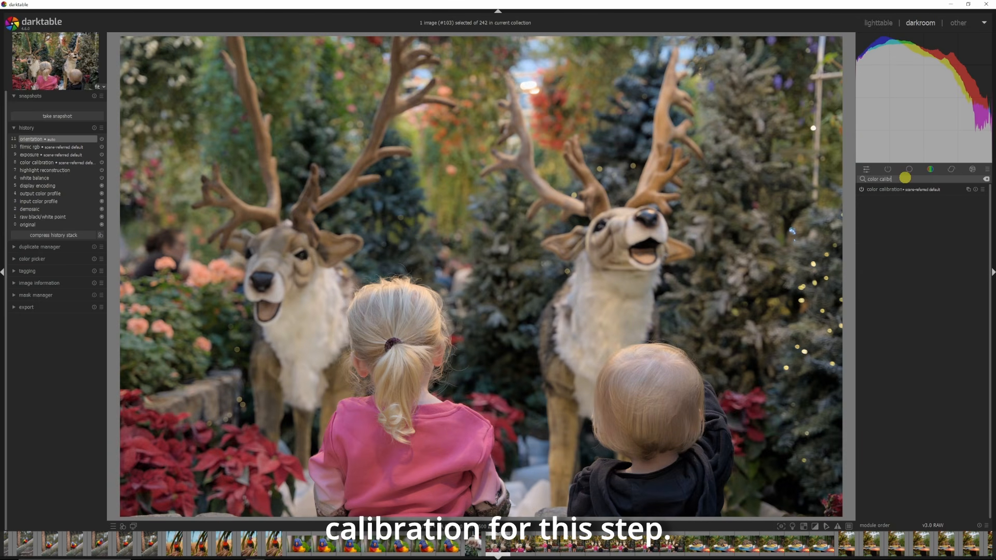
pyautogui.click(902, 190)
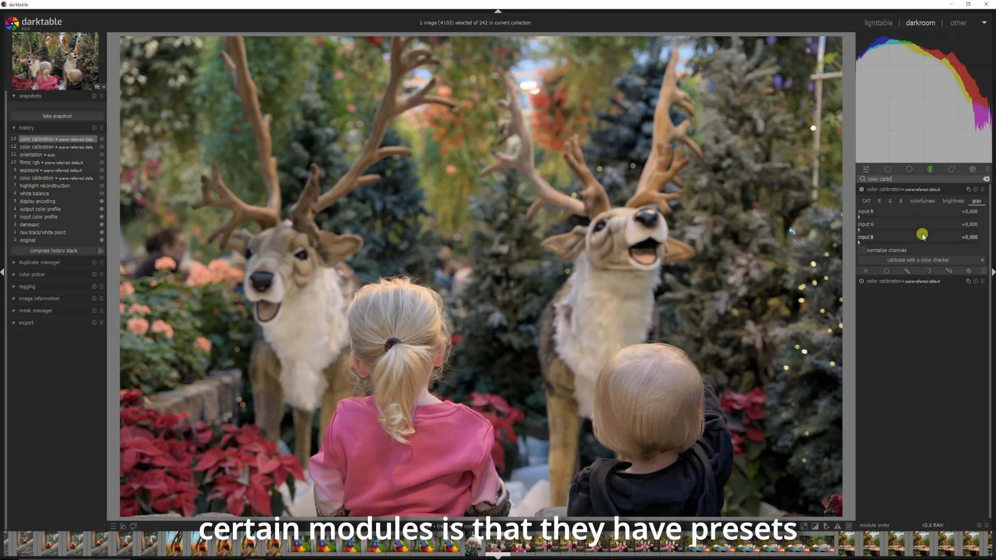
pyautogui.click(982, 190)
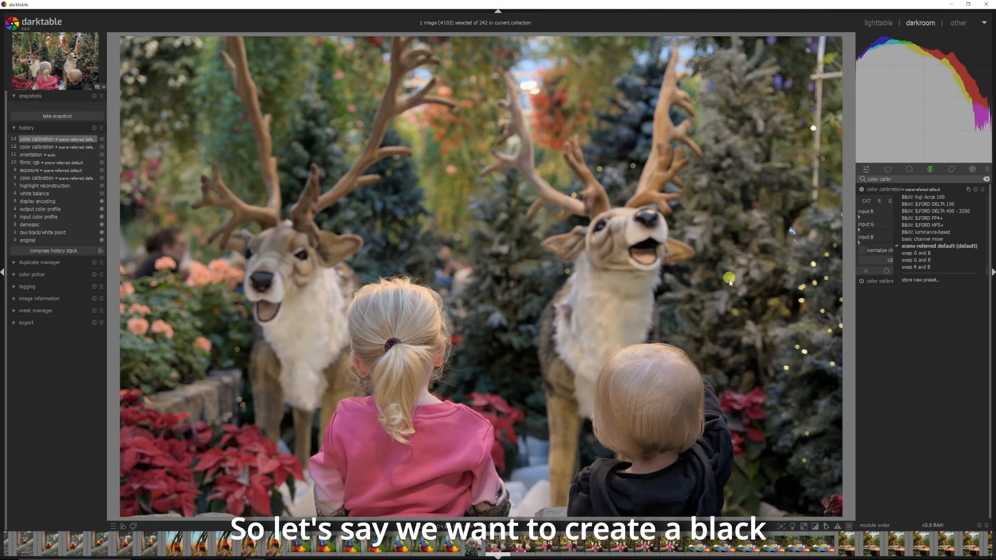
pyautogui.click(928, 199)
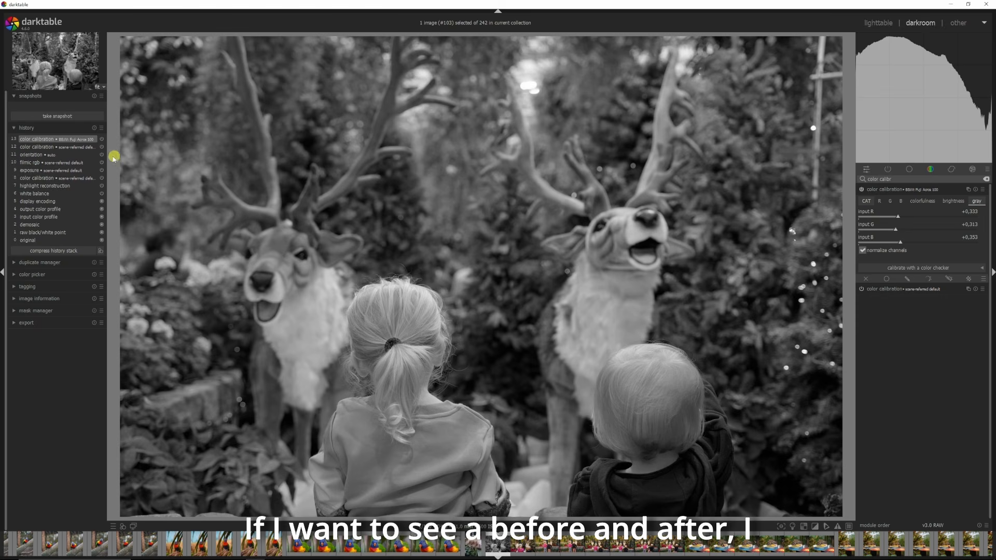
# Step: Take a snapshot of the black-and-white edit, then compress the history back to the orientation entry
pyautogui.click(57, 116)
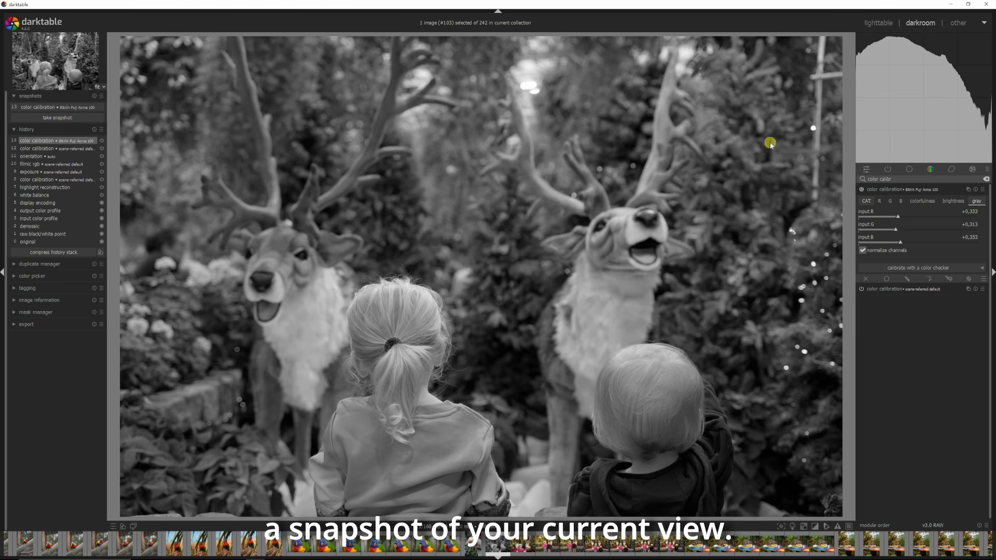
pyautogui.click(32, 156)
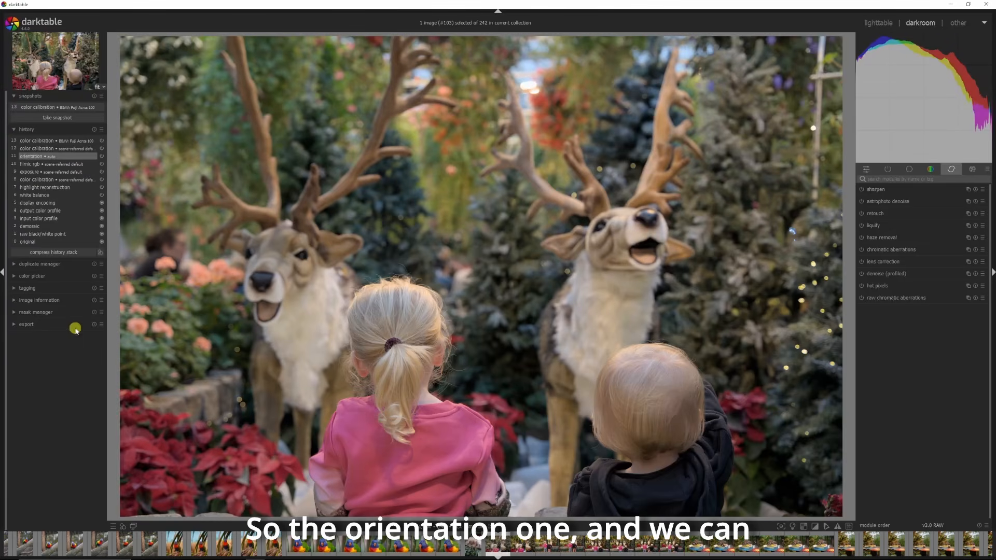
pyautogui.click(50, 252)
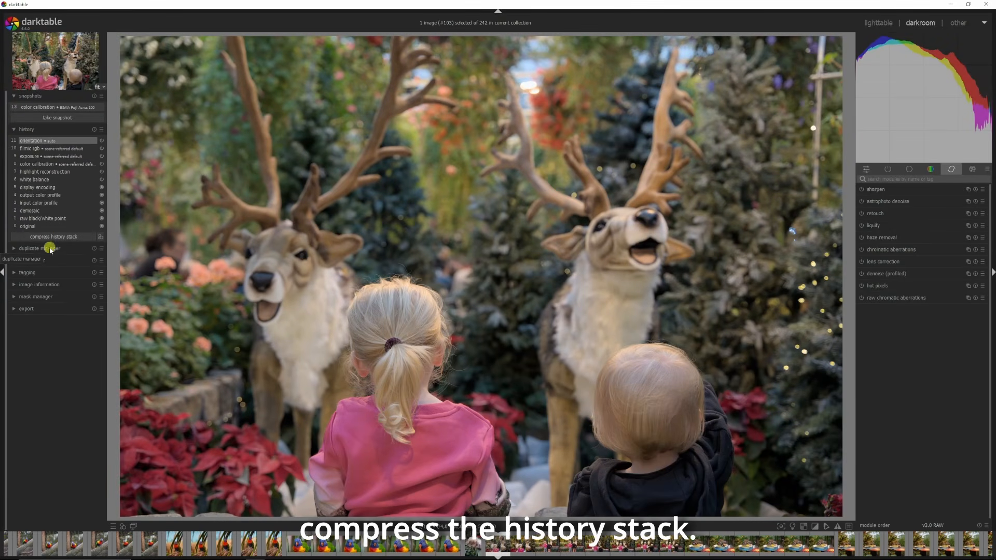
# Step: Compare the snapshot with the current image in split view, rotating the divider and sliding it across
pyautogui.click(47, 107)
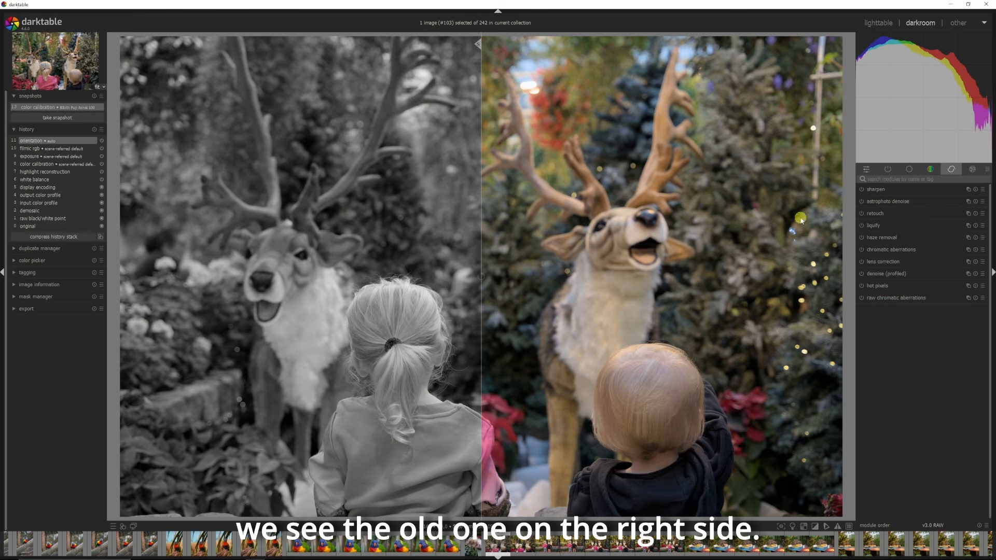
pyautogui.click(480, 276)
pyautogui.click(481, 277)
pyautogui.click(480, 276)
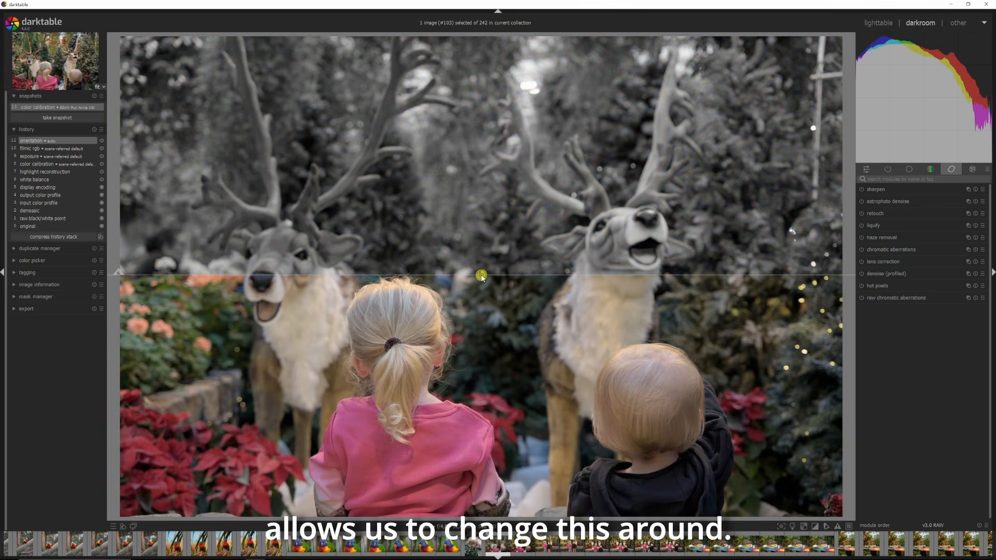
pyautogui.click(480, 277)
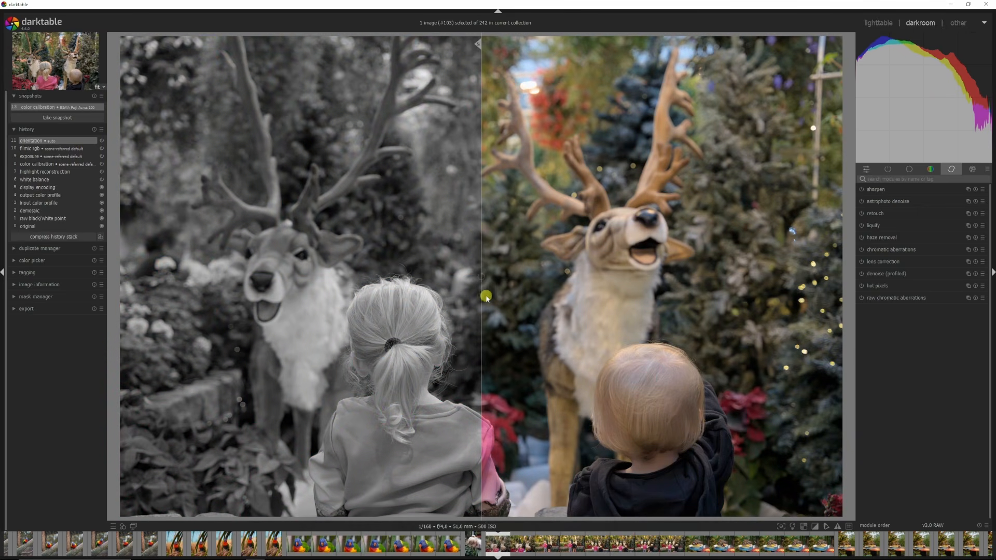
pyautogui.click(481, 279)
pyautogui.click(481, 278)
pyautogui.click(481, 279)
pyautogui.click(481, 278)
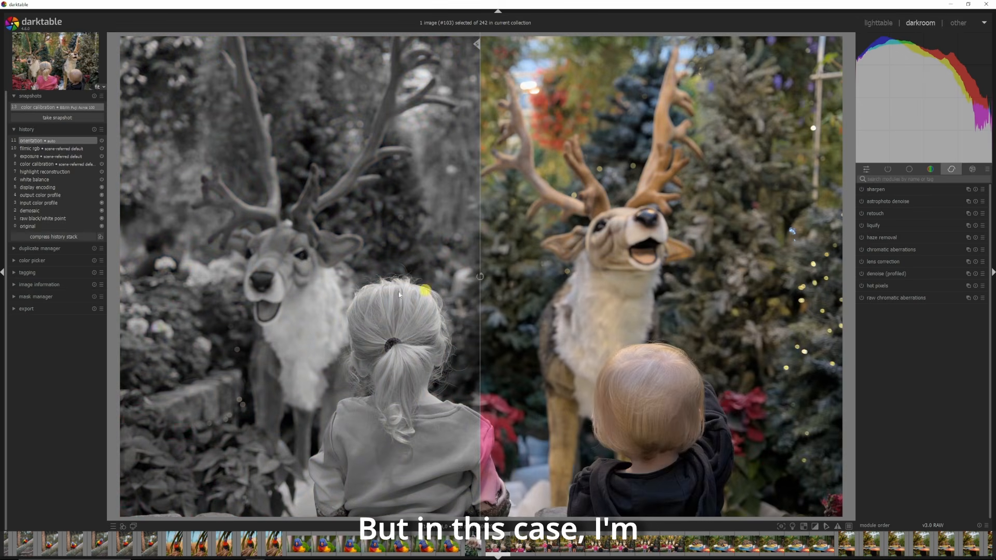
pyautogui.moveTo(480, 275); pyautogui.dragTo(847, 281)
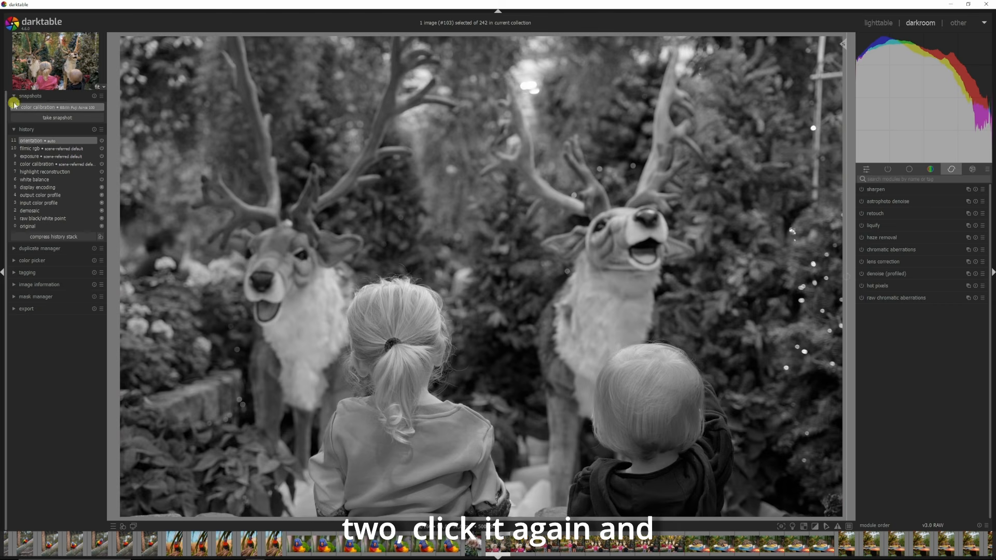
# Step: Close the snapshot comparison and remove the snapshot
pyautogui.click(56, 107)
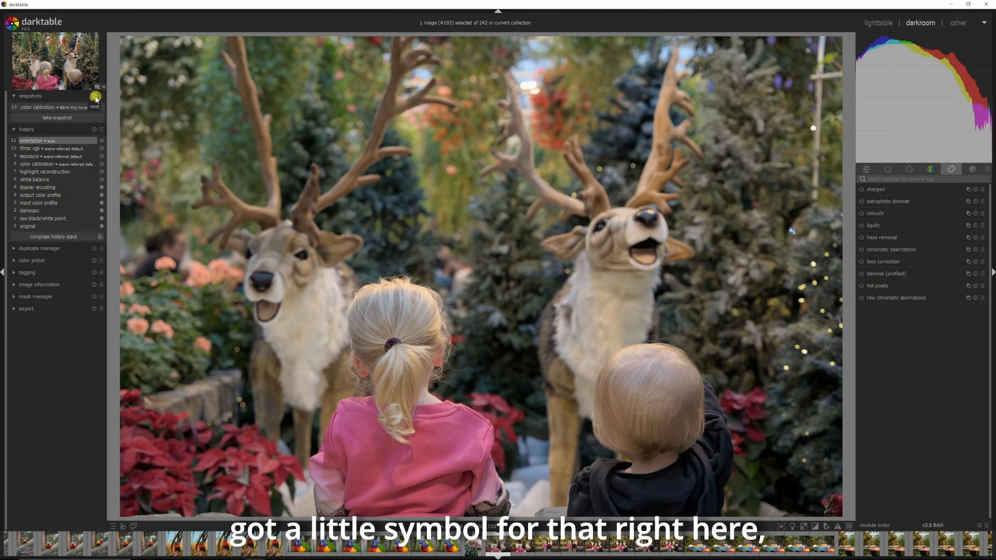
pyautogui.click(94, 97)
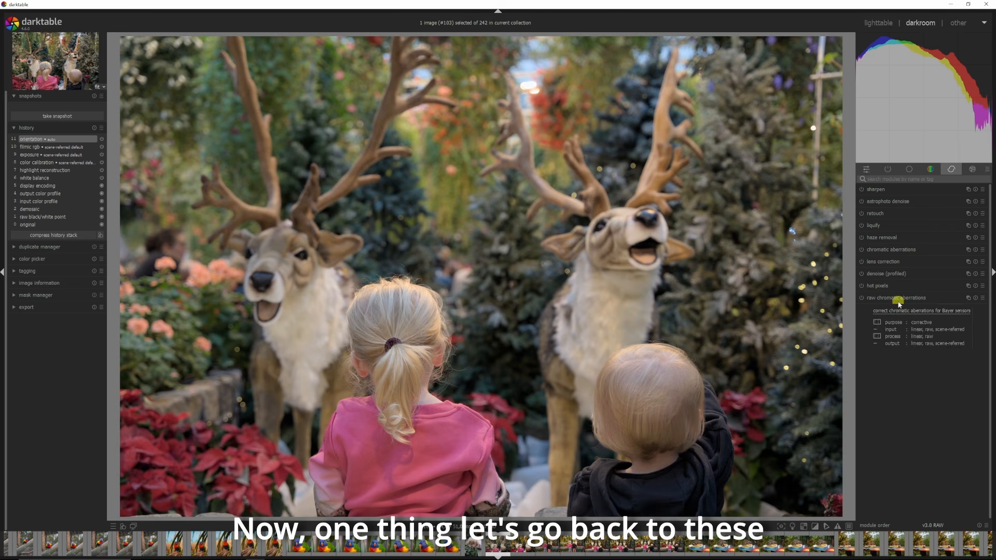
# Step: Open the module layout manager and create a new layout preset named Darktable tutorial preset
pyautogui.click(987, 169)
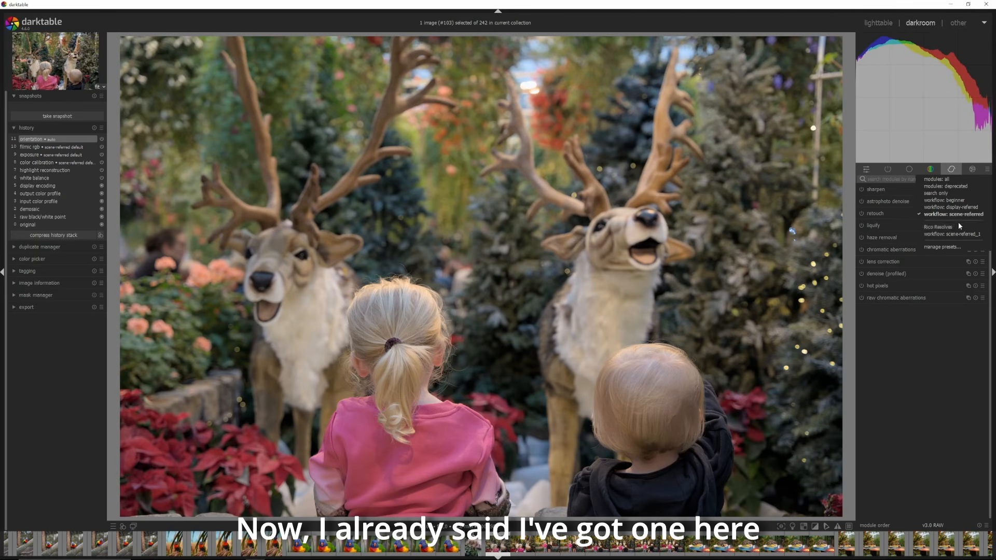
pyautogui.click(936, 248)
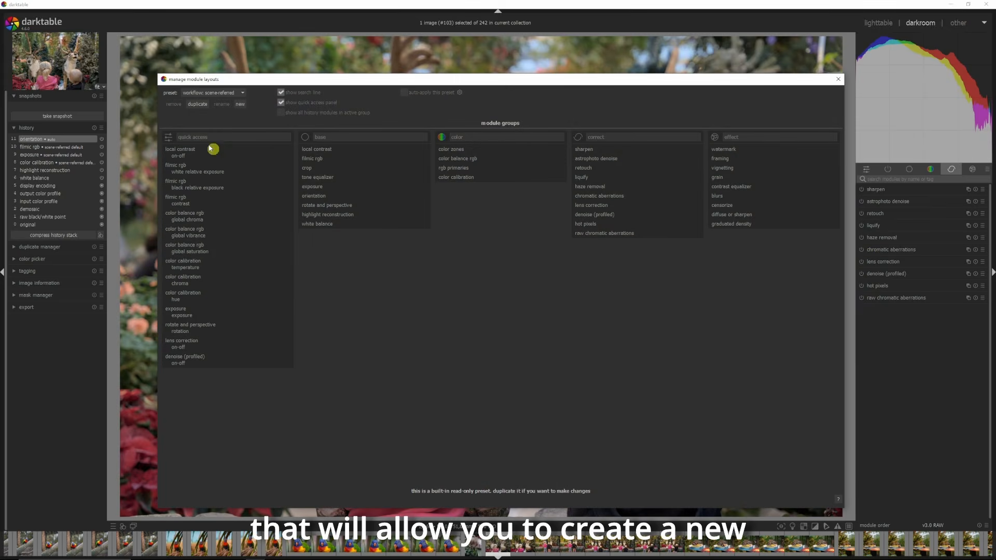
pyautogui.click(240, 105)
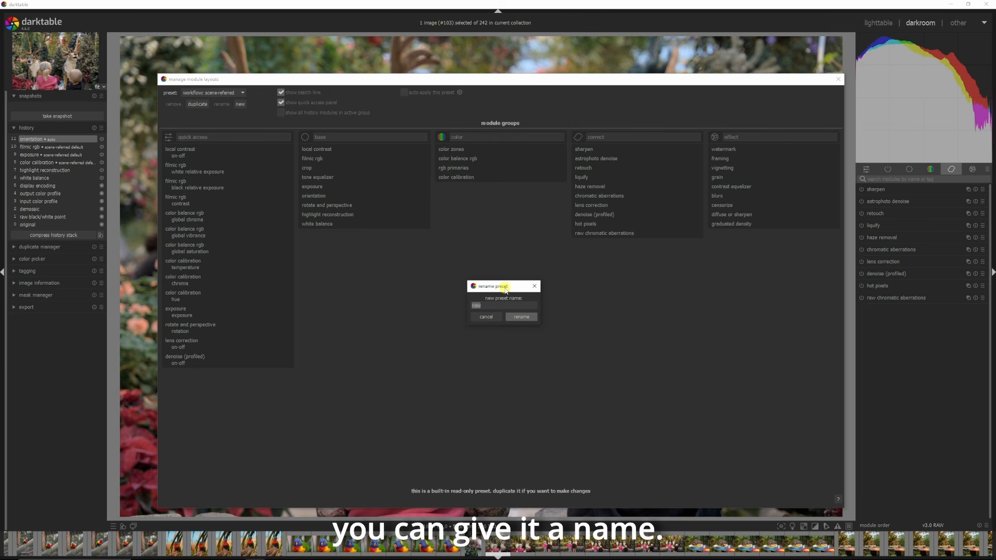
pyautogui.write('Da')
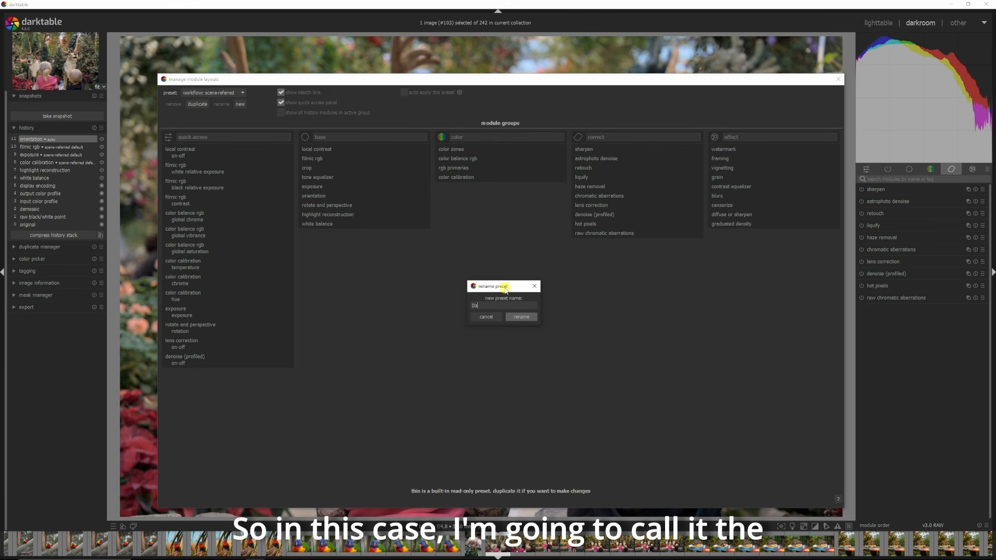
pyautogui.write('rktable tutorial p')
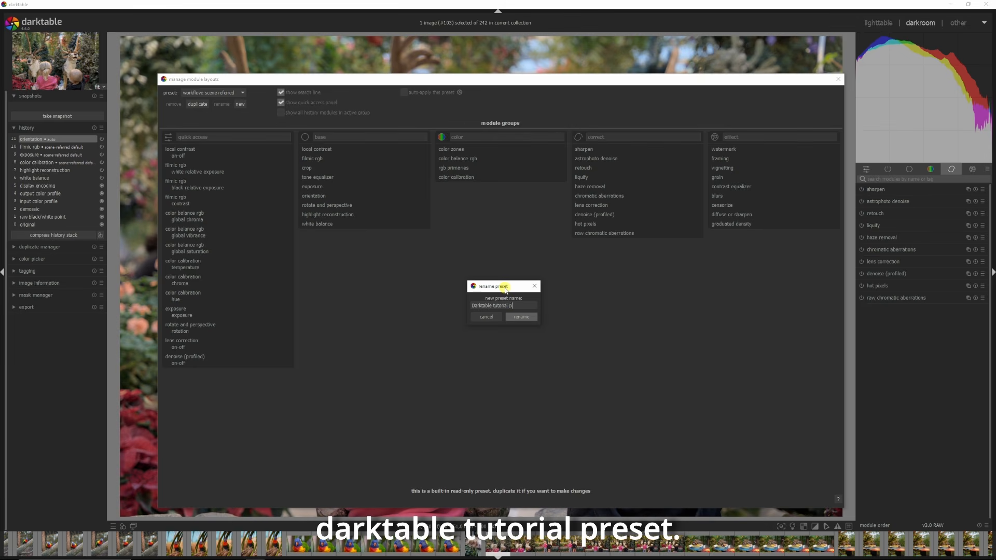
pyautogui.write('reset')
pyautogui.click(516, 314)
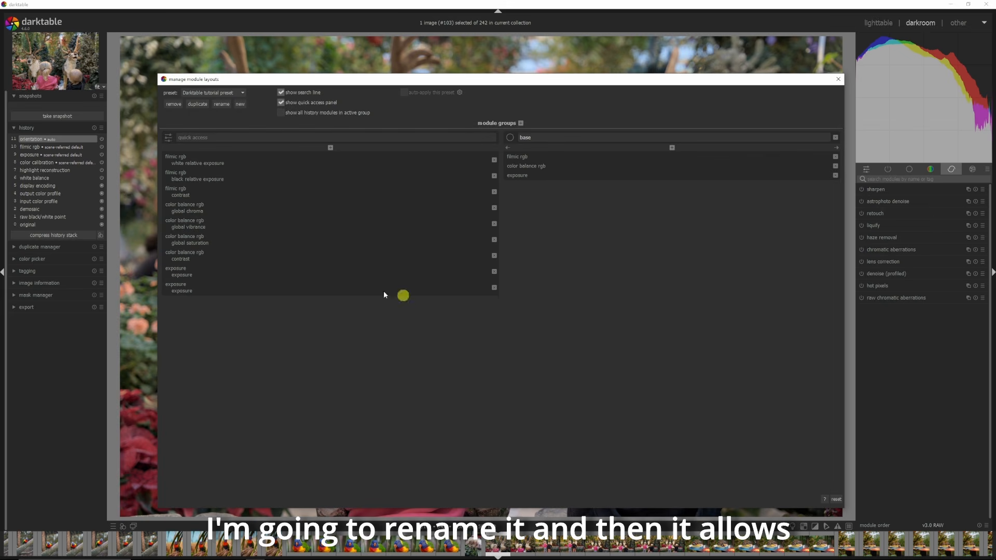
pyautogui.click(330, 149)
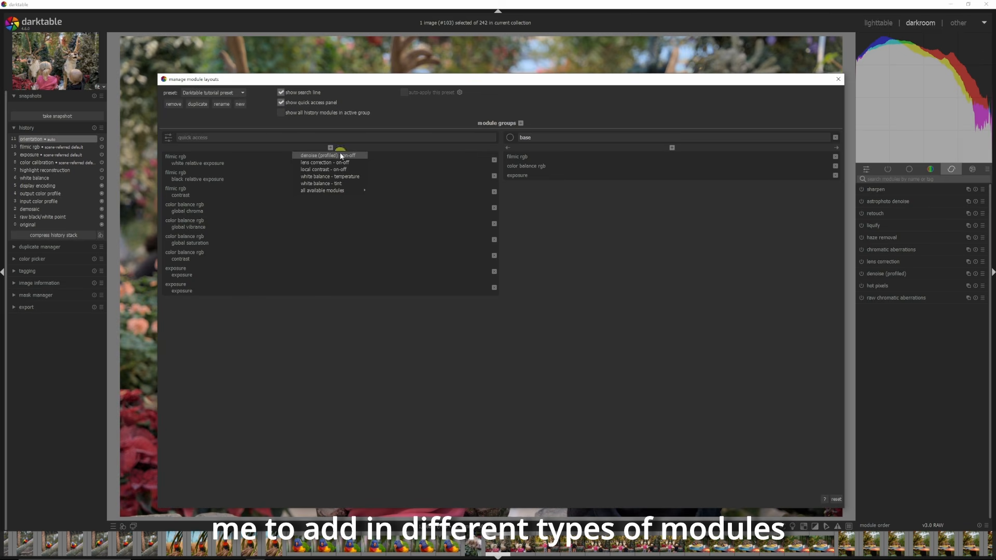
pyautogui.moveTo(342, 190)
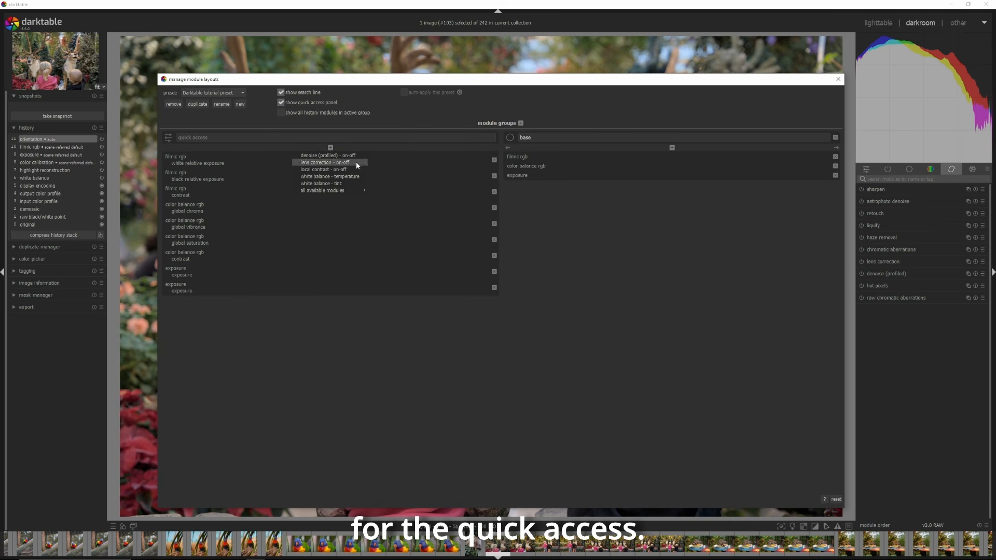
pyautogui.click(709, 256)
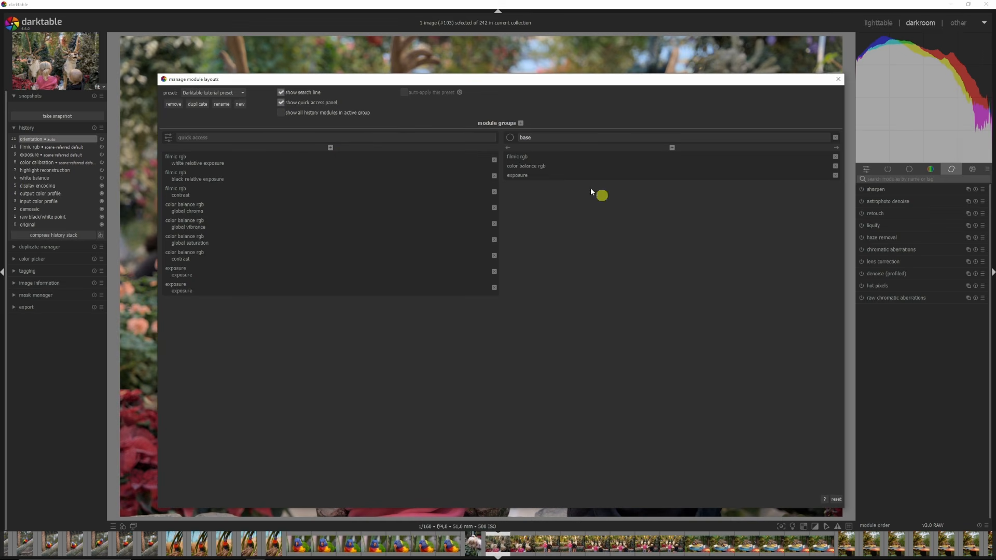
# Step: Add a new module group to the preset and give it the color icon
pyautogui.click(520, 124)
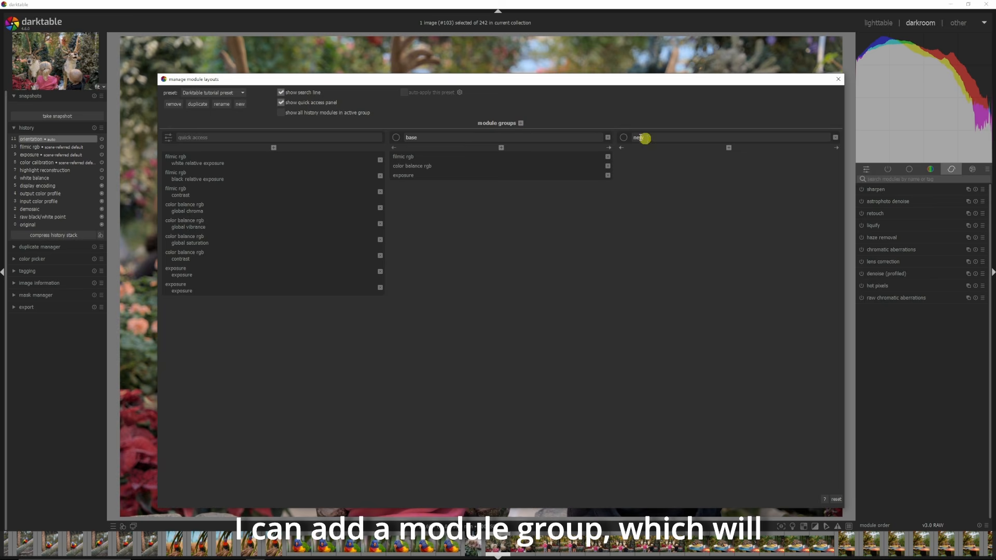
pyautogui.click(620, 137)
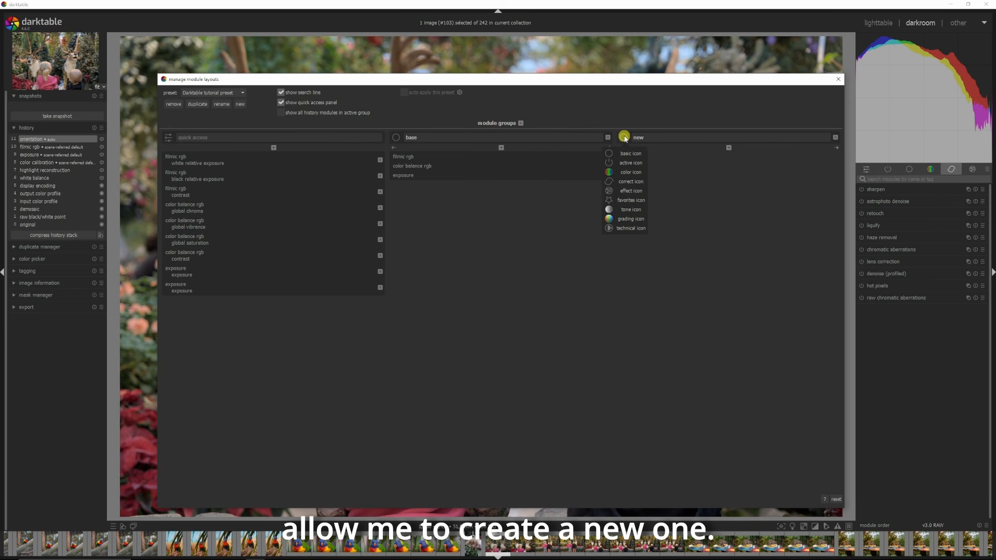
pyautogui.click(631, 173)
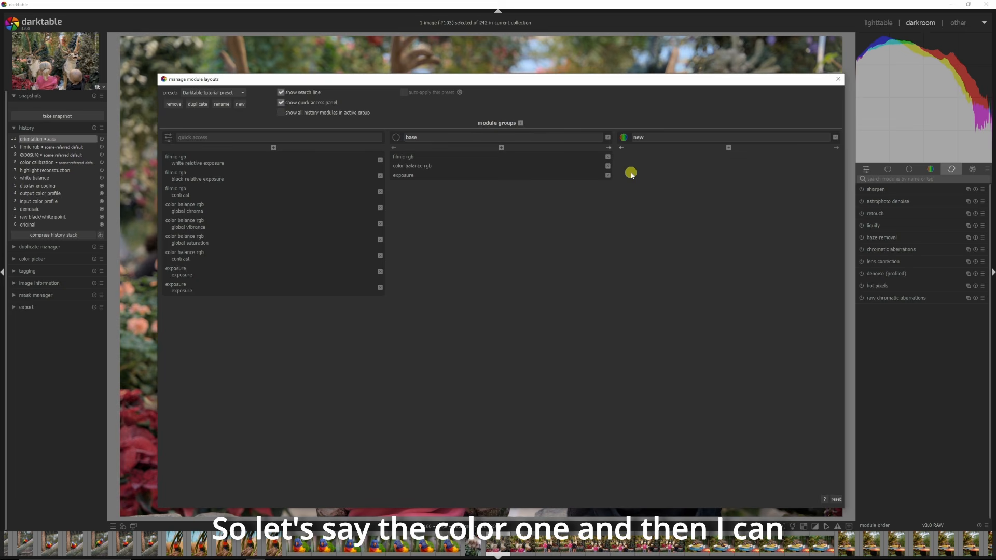
# Step: Add color balance rgb to the new module group and close the layout manager
pyautogui.click(729, 147)
pyautogui.moveTo(726, 157)
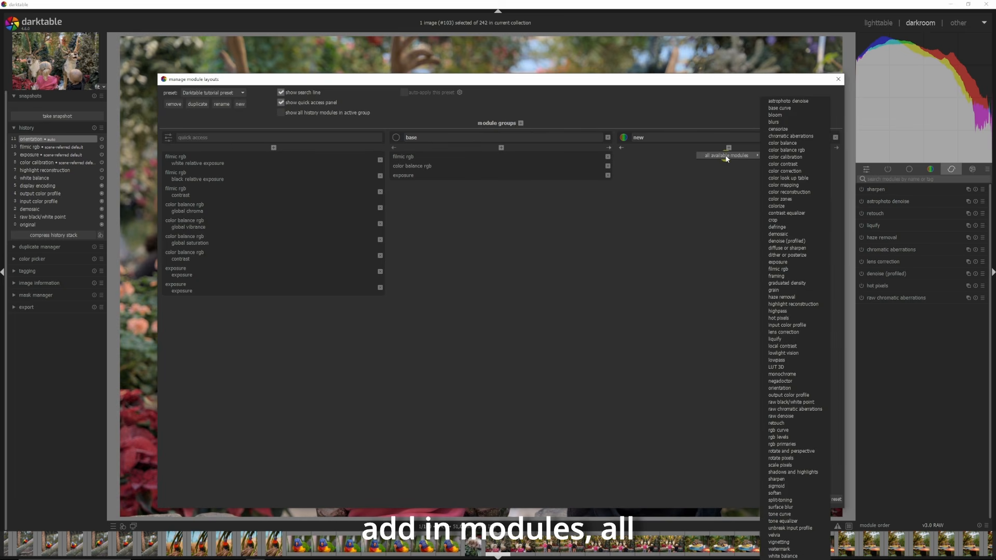
pyautogui.click(791, 151)
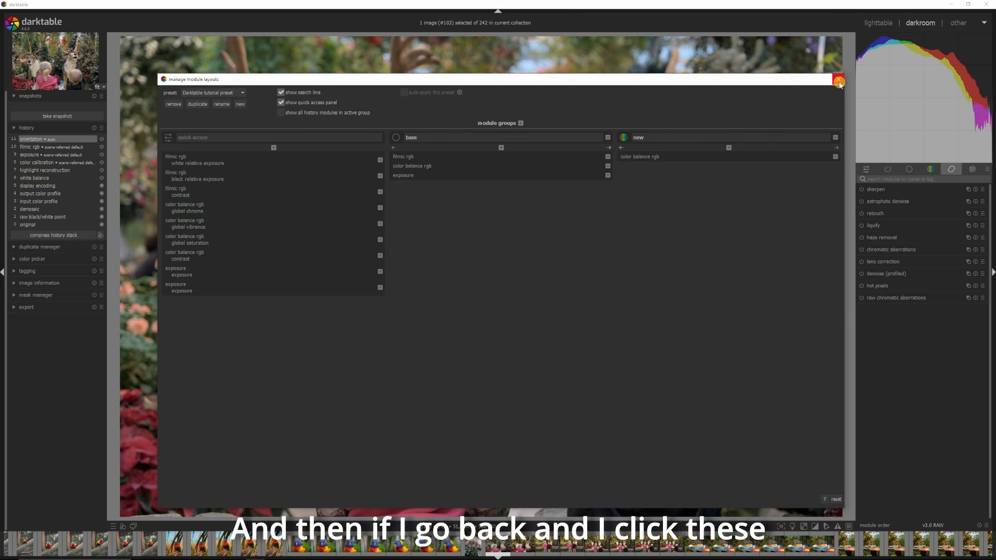
pyautogui.click(838, 81)
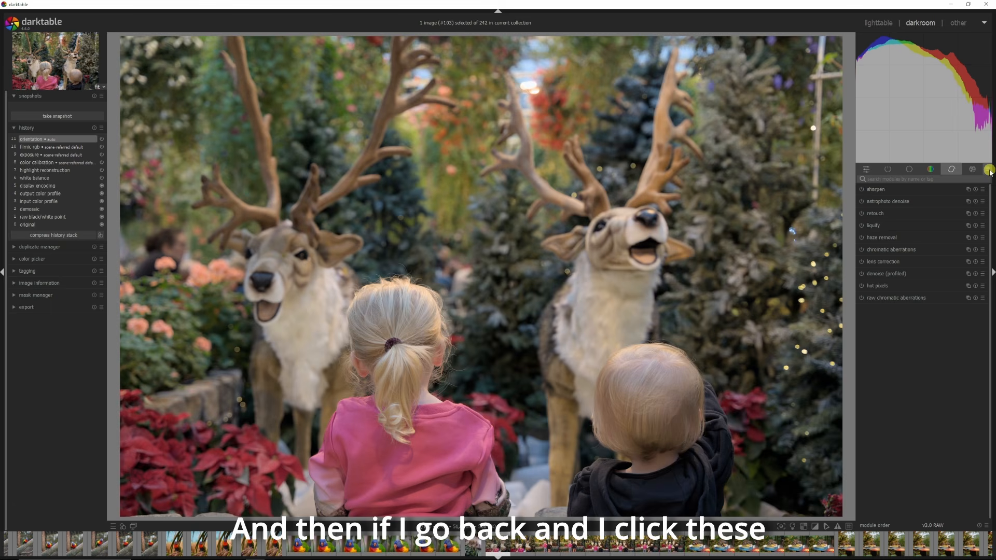
# Step: Switch the module layout to Darktable tutorial preset and open its new color group
pyautogui.click(988, 171)
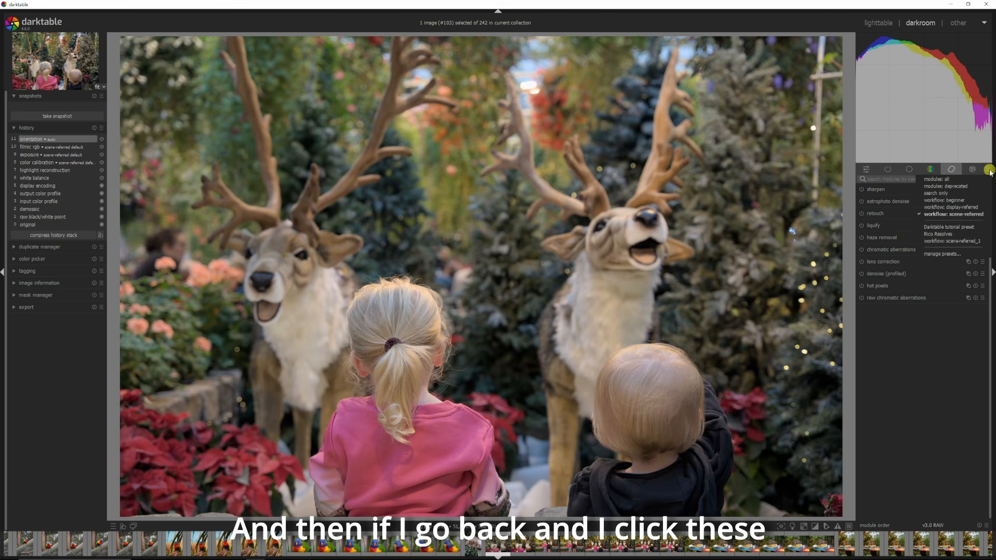
pyautogui.click(947, 228)
pyautogui.click(965, 170)
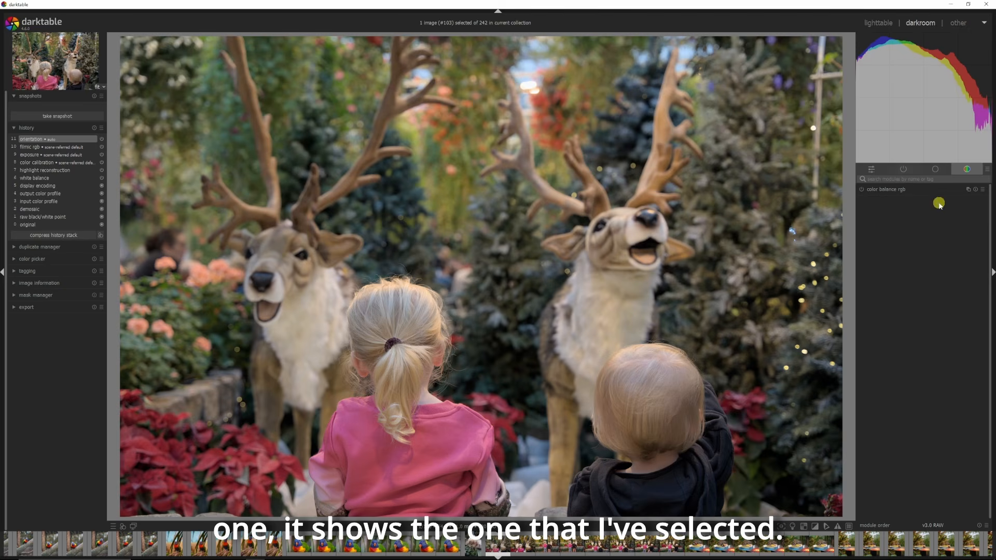
# Step: Switch the module layout back to workflow: scene-referred
pyautogui.click(987, 170)
pyautogui.click(962, 215)
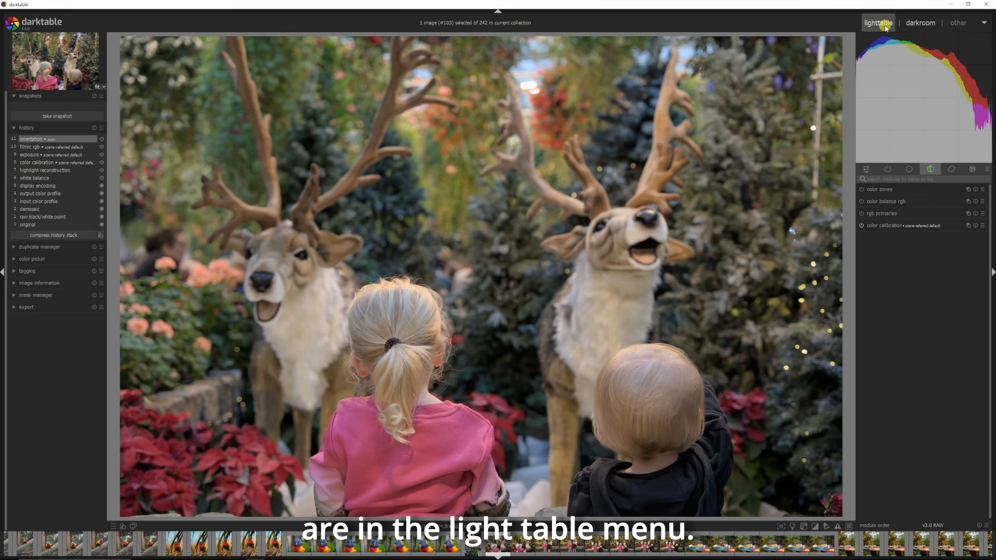
# Step: Toggle focus peaking on the image
pyautogui.click(782, 526)
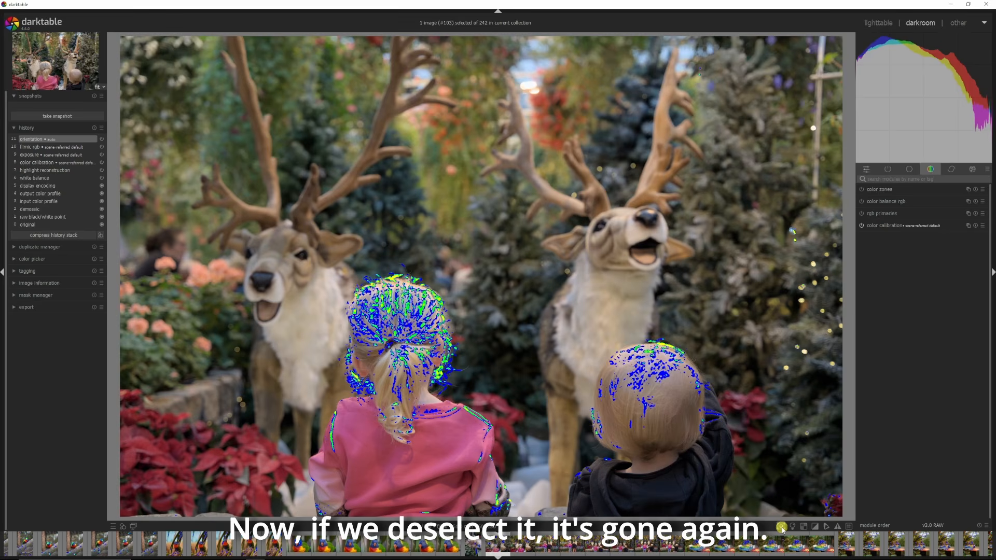
# Step: Turn off focus peaking and toggle the color assessment mode on and back off
pyautogui.click(781, 527)
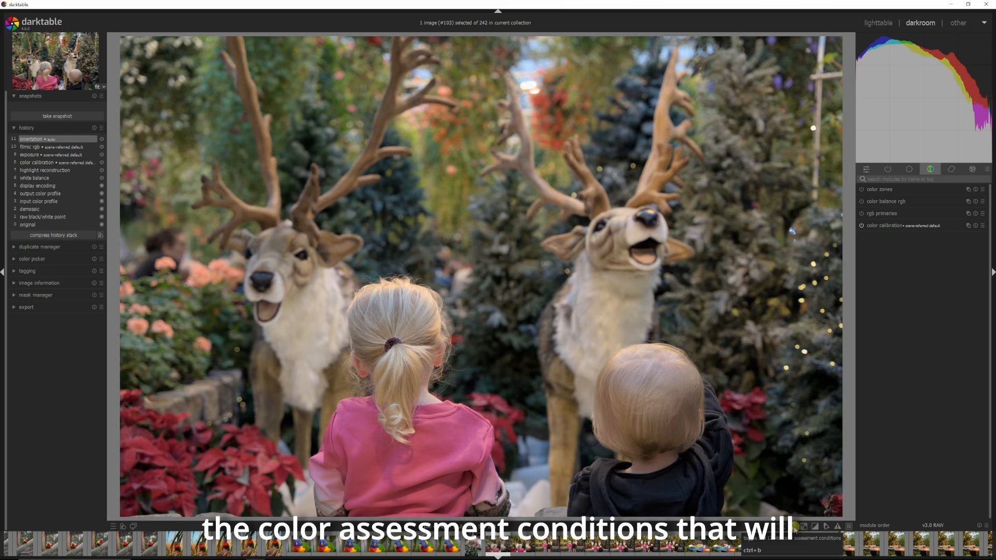
pyautogui.click(793, 527)
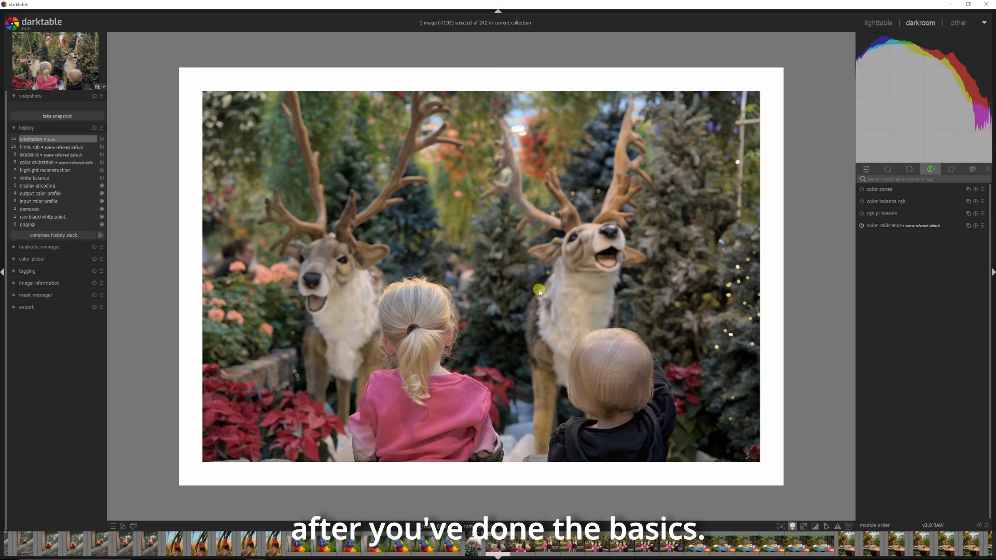
pyautogui.click(793, 527)
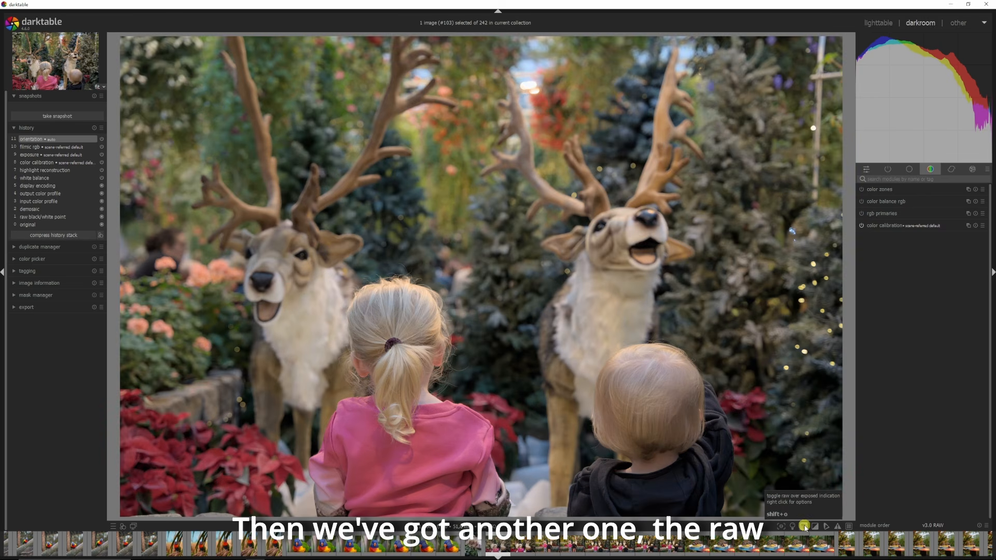
# Step: Toggle the raw overexposed indication and the clipping indication on and back off
pyautogui.click(803, 526)
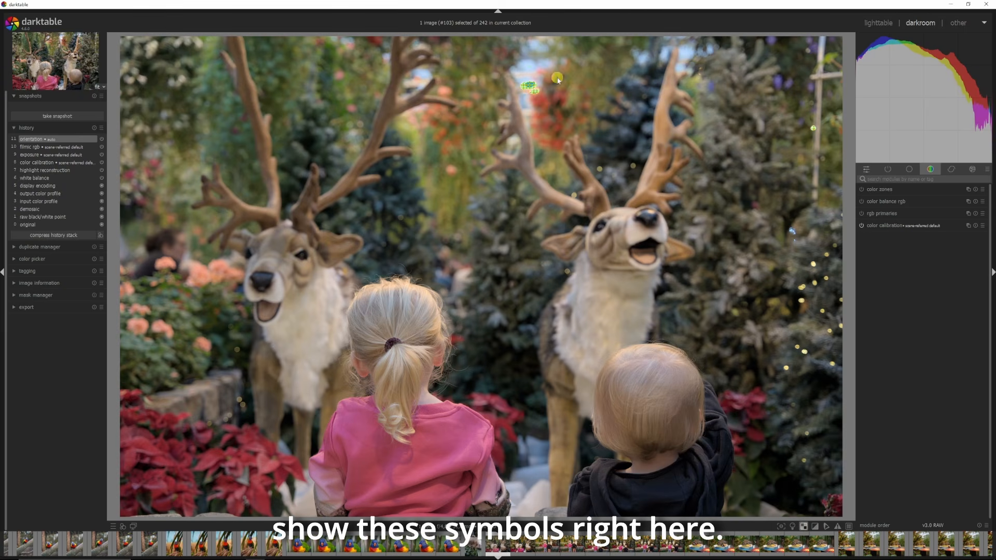
pyautogui.click(803, 526)
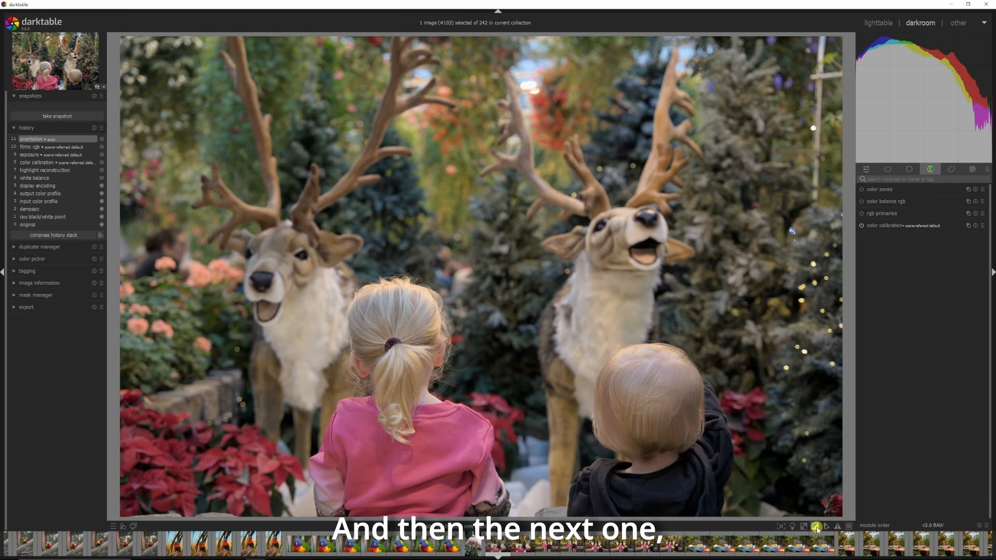
pyautogui.click(816, 526)
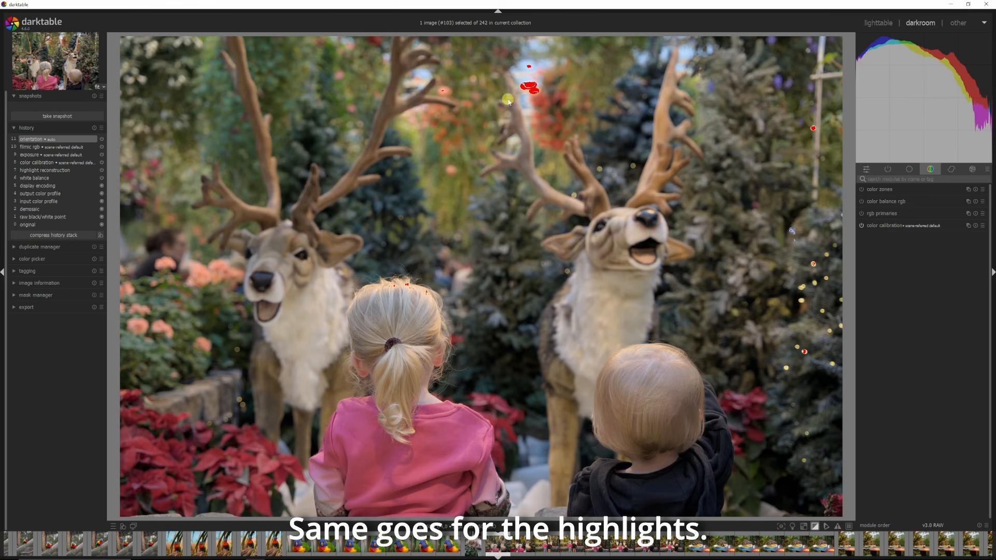
pyautogui.click(815, 526)
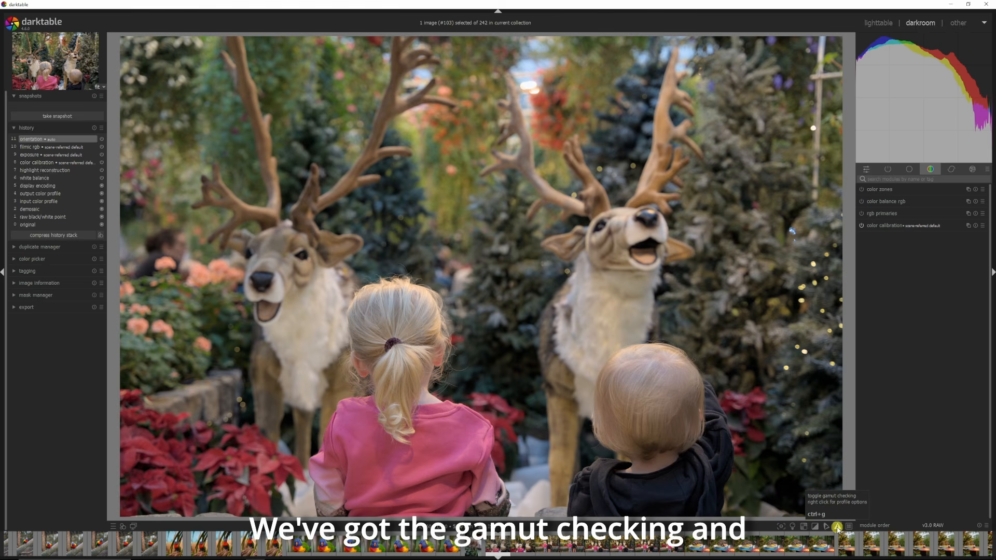
# Step: Toggle the composition guides overlay on and back off
pyautogui.click(847, 527)
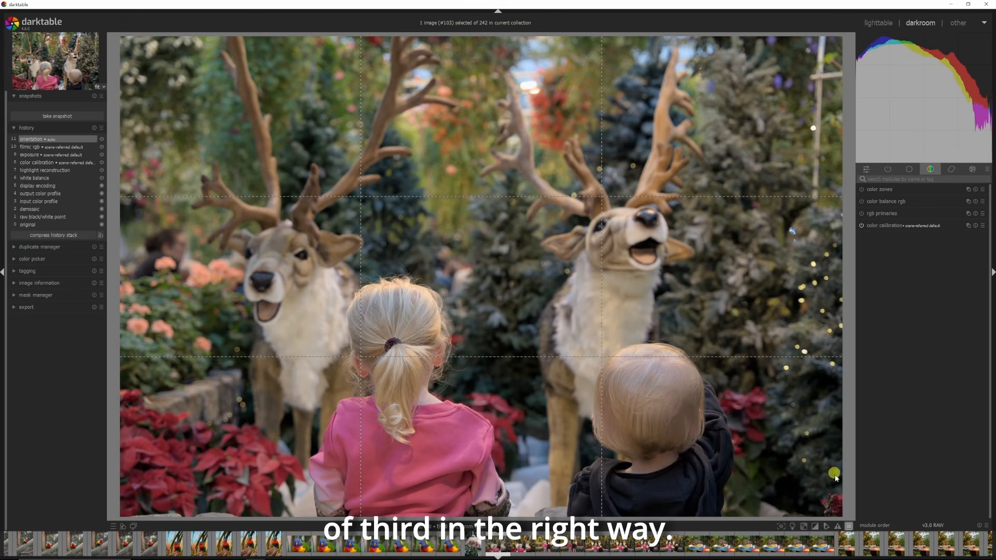
pyautogui.click(850, 526)
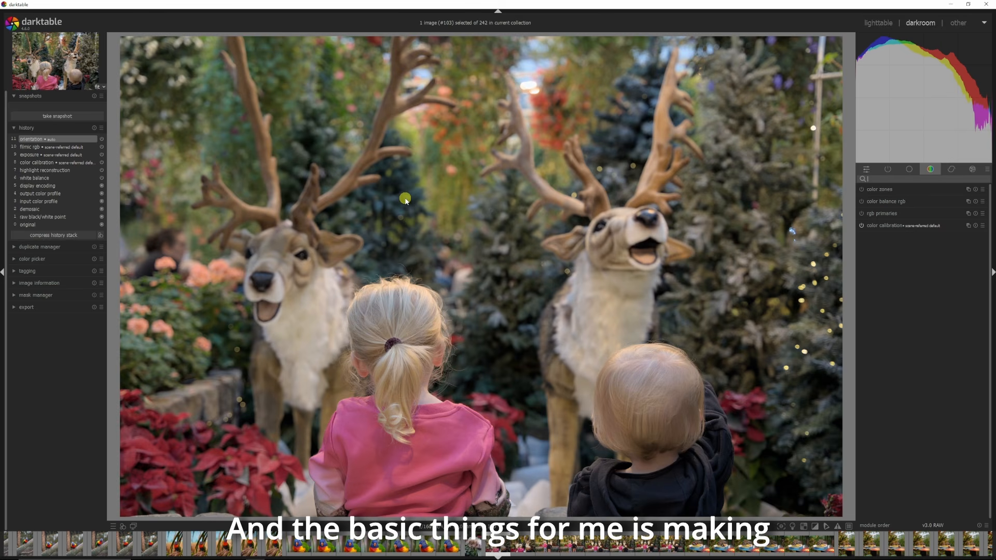
# Step: Search for color modules and set the output color profile's export profile to sRGB (web-safe)
pyautogui.write('color')
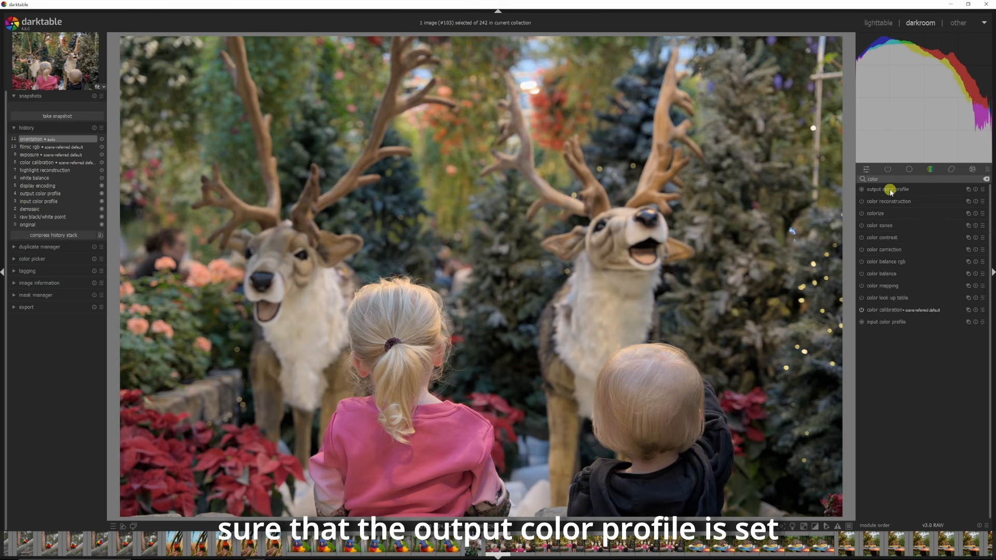
pyautogui.click(893, 191)
pyautogui.click(943, 204)
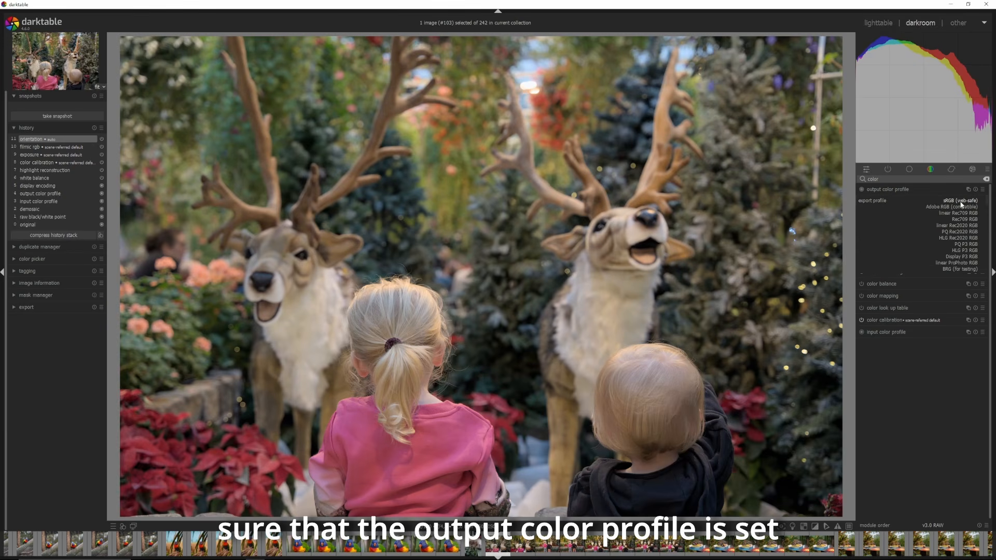
pyautogui.click(956, 202)
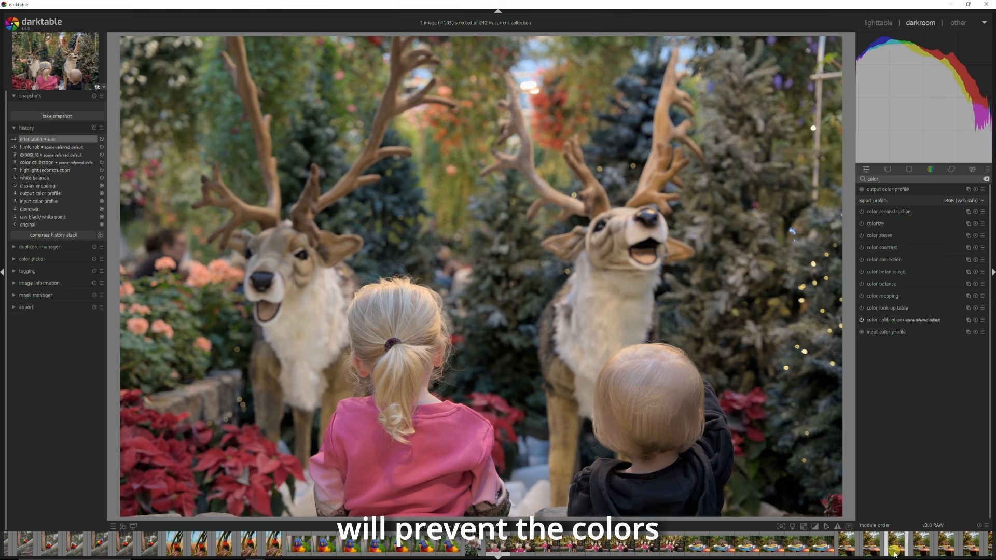
pyautogui.click(892, 415)
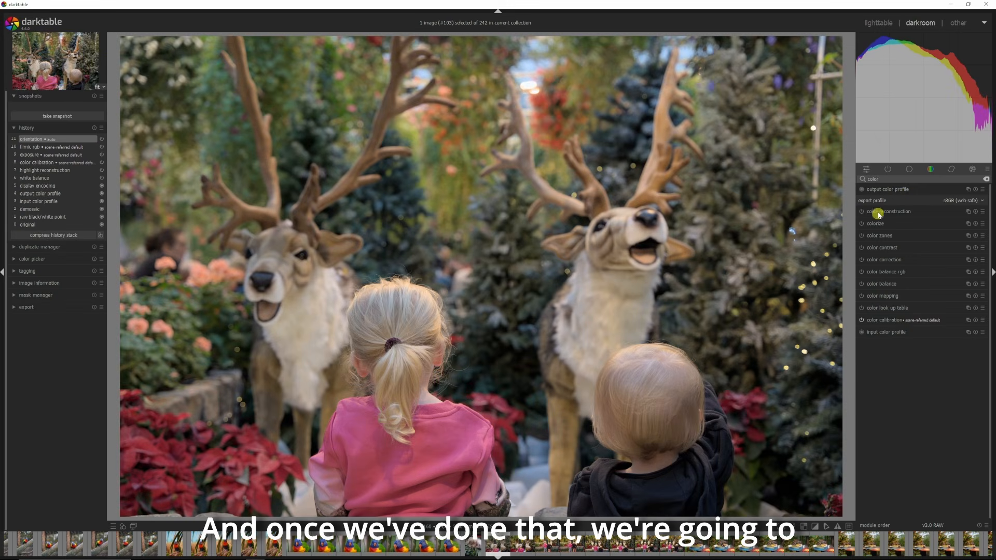
# Step: Search for the crop module, open it, and set its aspect to 16:9, HDTV
pyautogui.moveTo(899, 180); pyautogui.dragTo(850, 178)
pyautogui.write('crop')
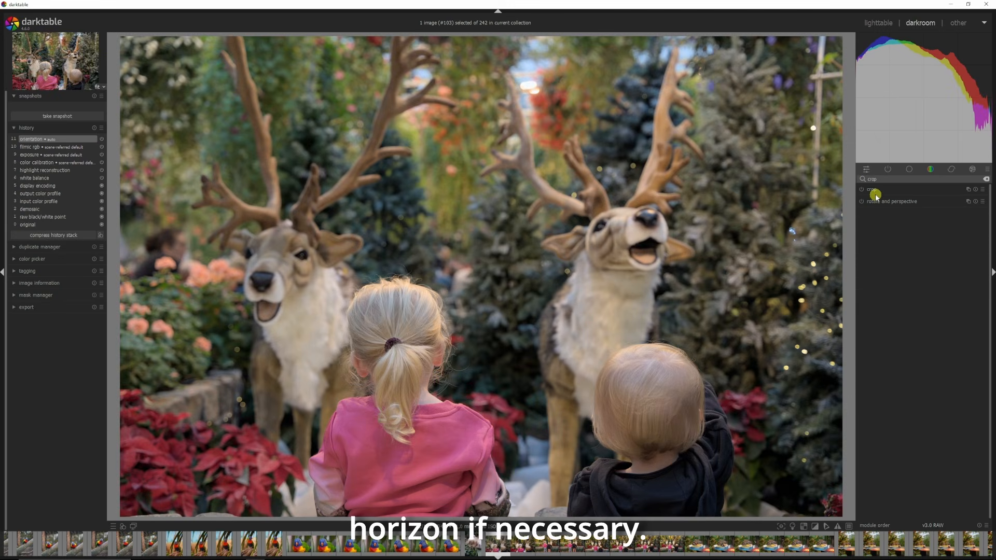
pyautogui.click(873, 190)
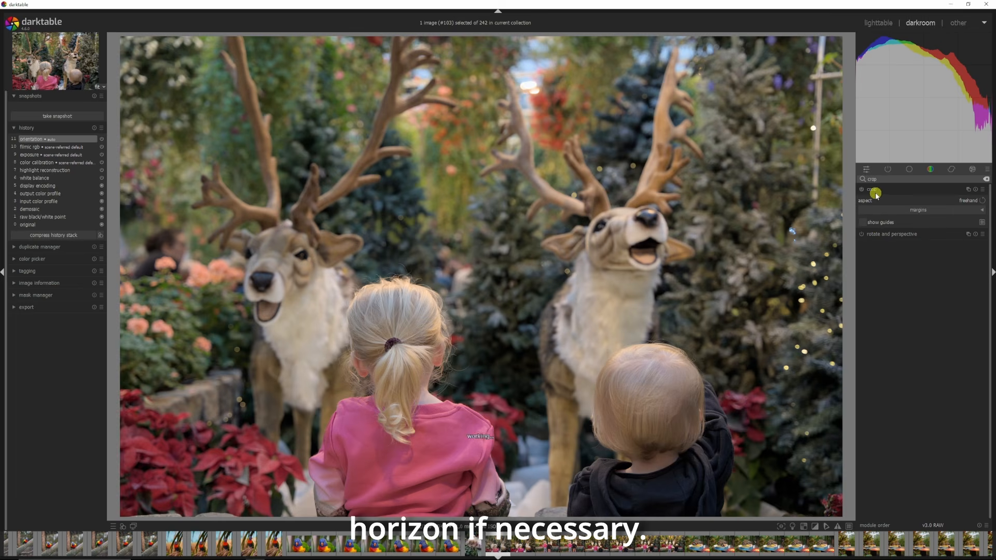
pyautogui.click(967, 200)
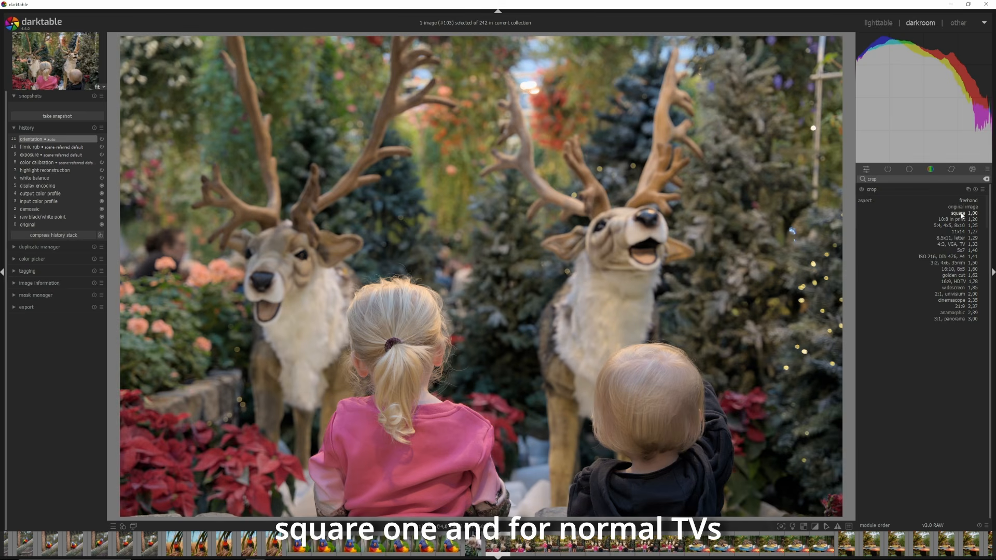
pyautogui.click(945, 282)
# Step: Resize the crop frame from its upper-left corner with guides shown and apply the crop
pyautogui.moveTo(415, 238); pyautogui.dragTo(413, 261)
pyautogui.moveTo(123, 100); pyautogui.dragTo(25, 79)
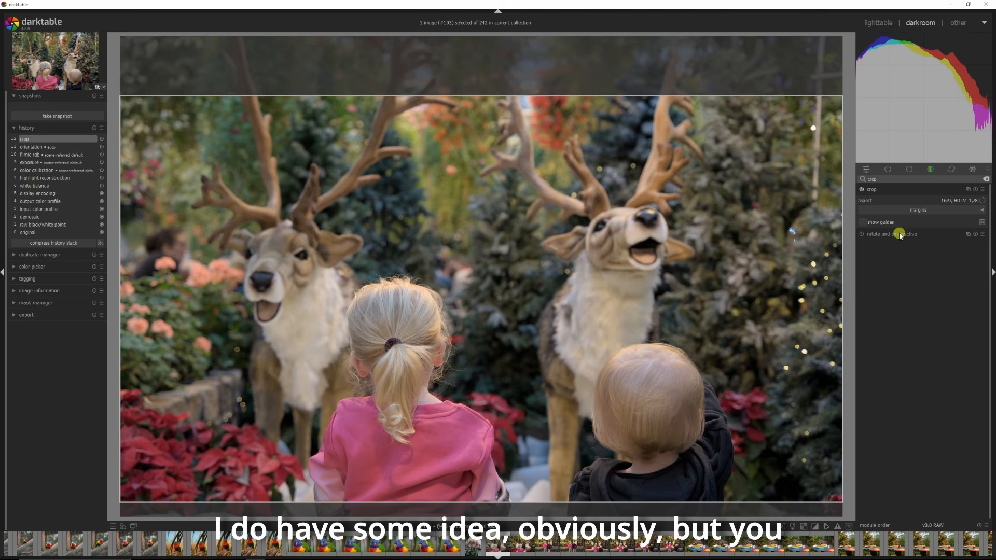
pyautogui.click(863, 222)
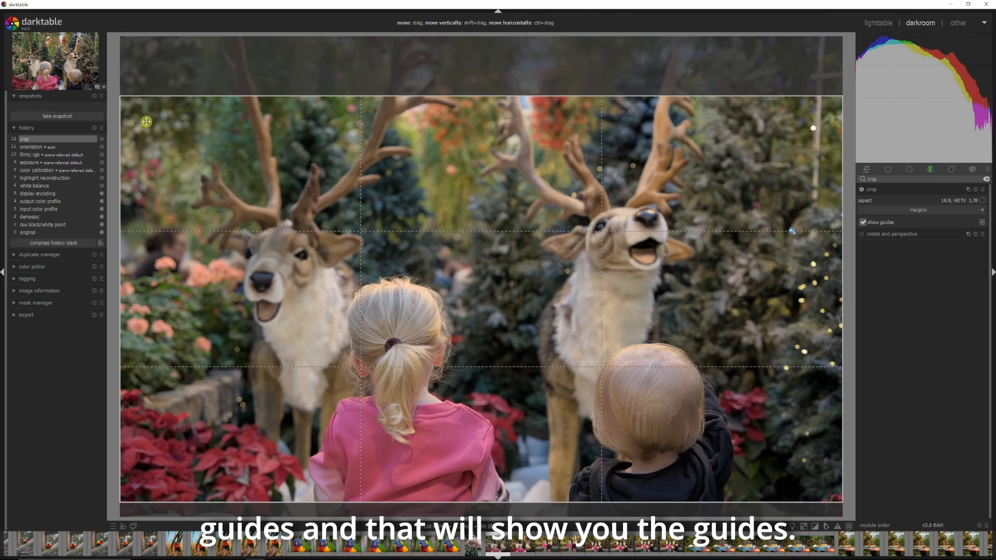
pyautogui.moveTo(124, 100); pyautogui.dragTo(105, 159)
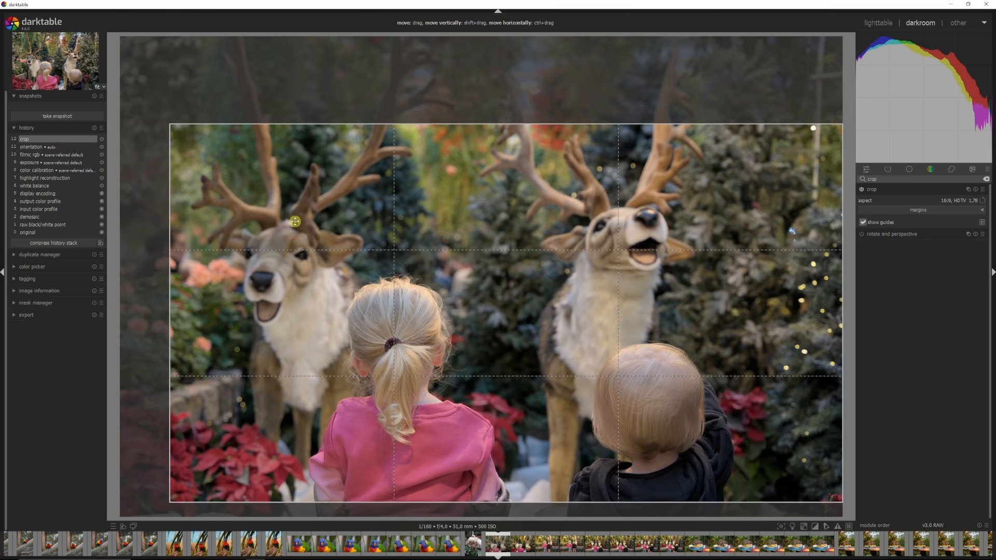
pyautogui.click(910, 192)
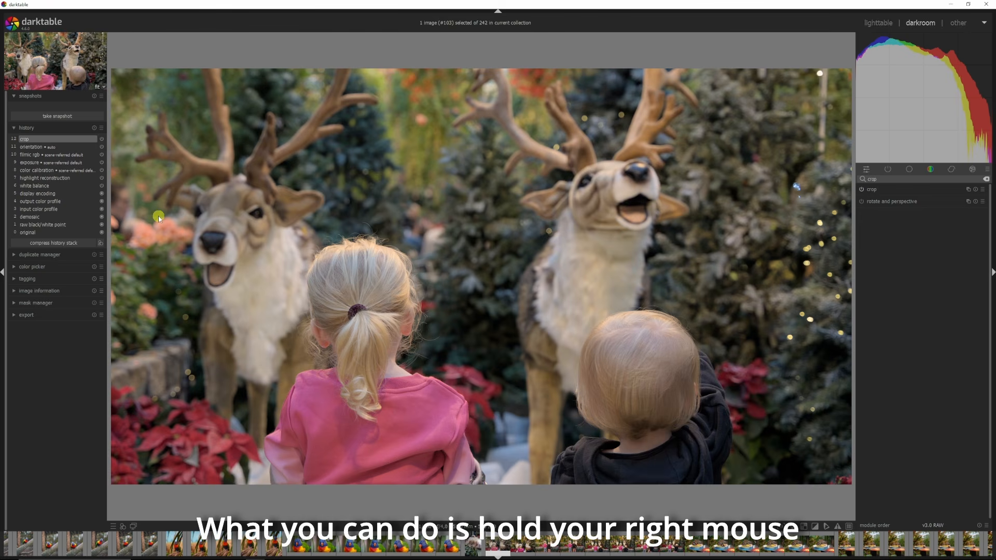
# Step: Draw two horizon-straightening lines across the image and undo both rotations
pyautogui.moveTo(159, 215); pyautogui.dragTo(788, 116)
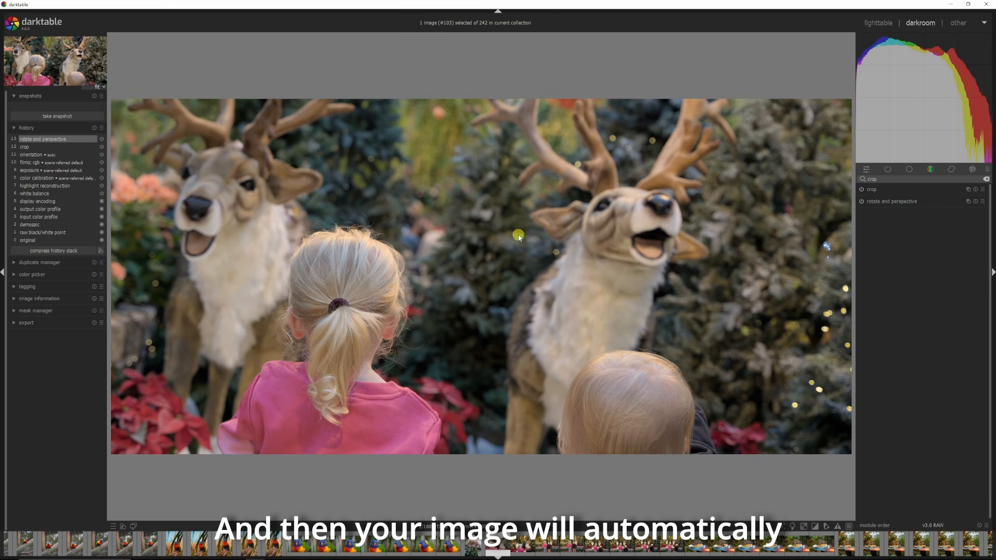
pyautogui.moveTo(250, 182); pyautogui.dragTo(752, 389)
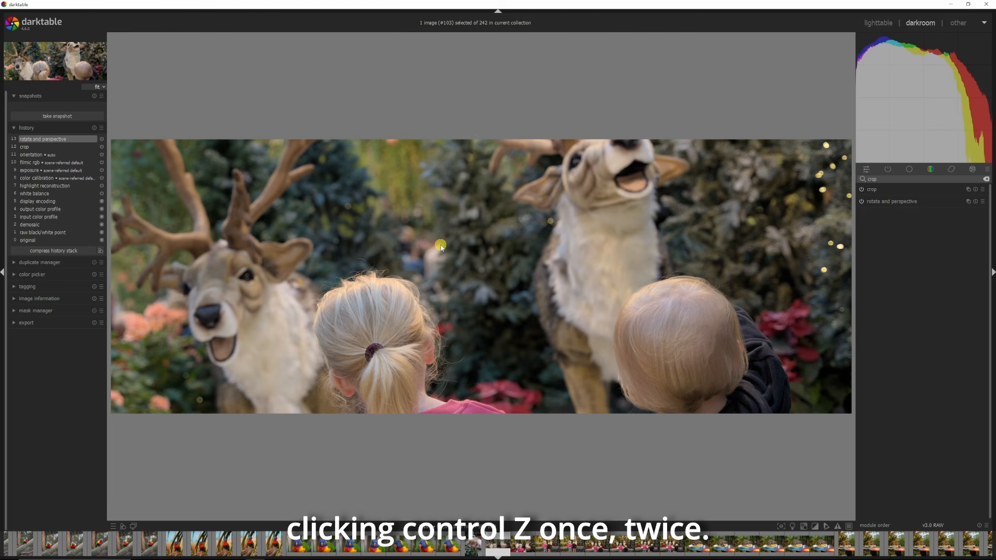
pyautogui.hotkey('ctrl', 'z')
pyautogui.hotkey('ctrl', 'z')
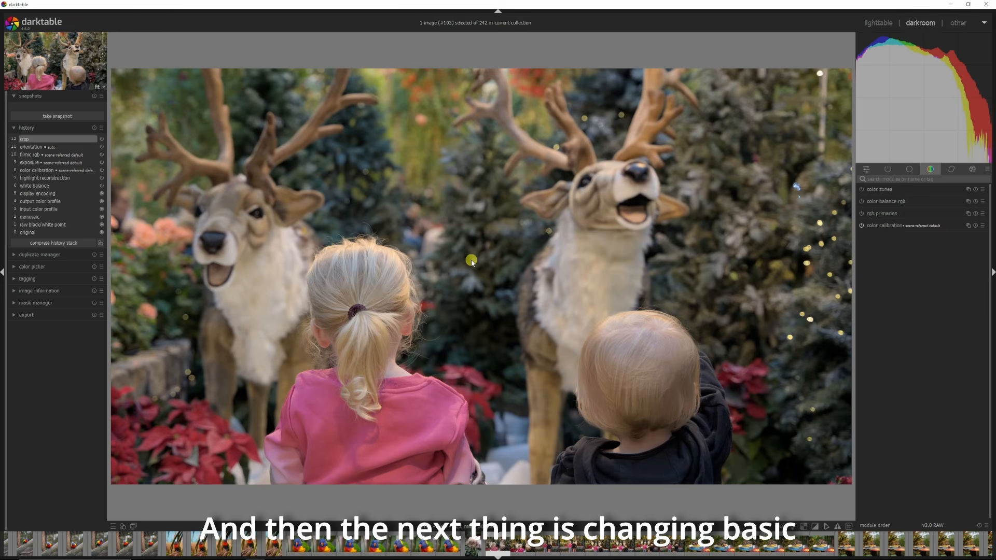
# Step: Search for lens modules and enable lens correction using the embedded metadata correction method
pyautogui.click(915, 179)
pyautogui.write('lens')
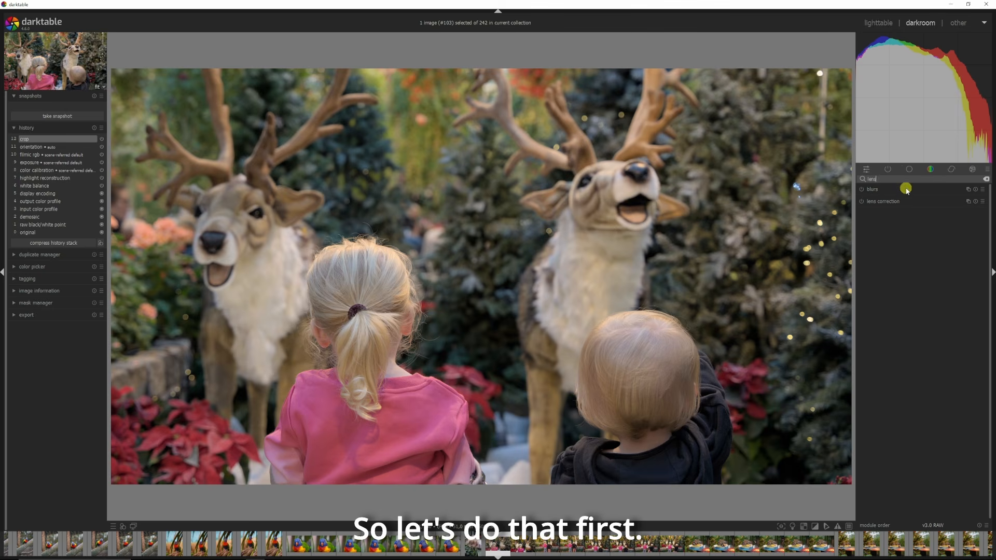
pyautogui.click(876, 201)
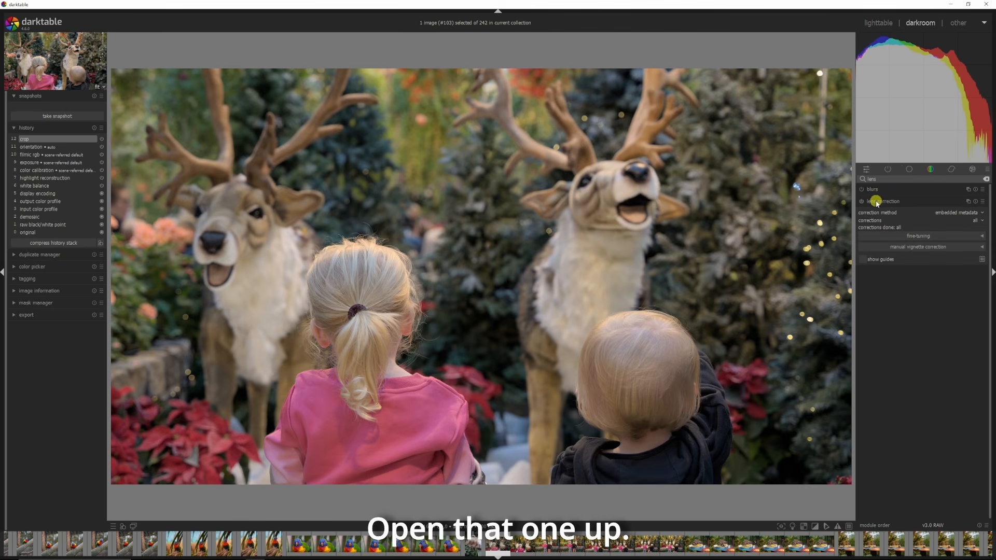
pyautogui.click(941, 213)
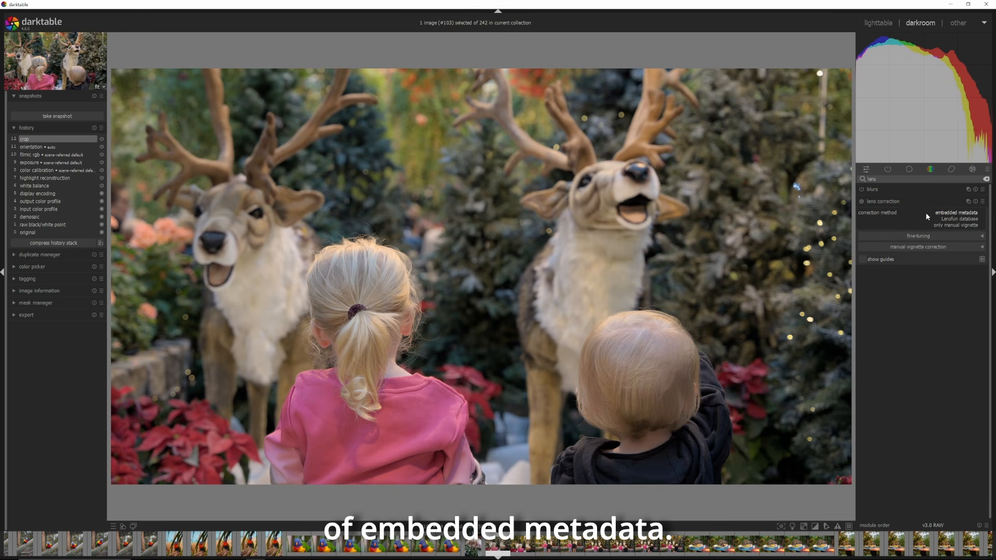
pyautogui.click(861, 201)
pyautogui.click(862, 201)
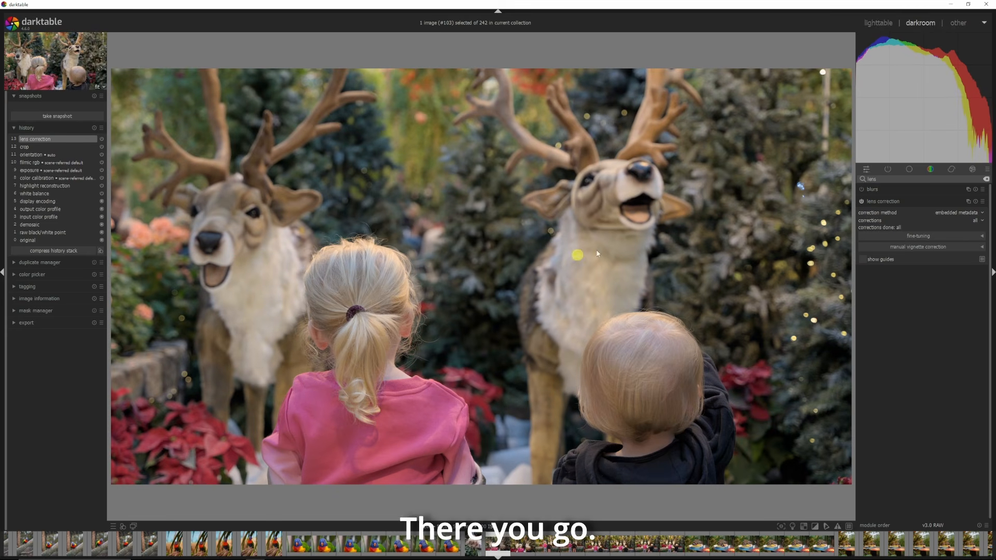
pyautogui.click(876, 202)
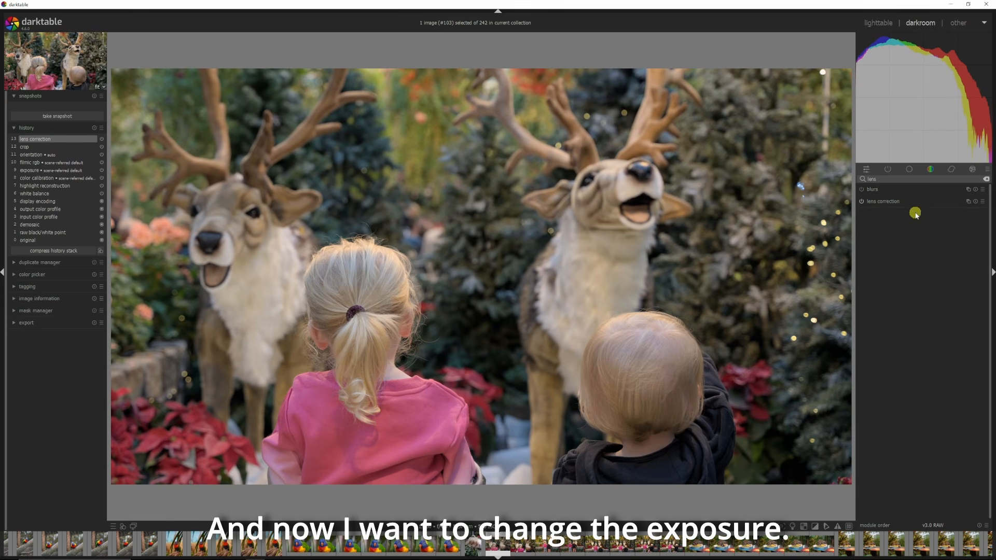
# Step: Search for the exposure module and raise the exposure to about +0.96 EV from the histogram
pyautogui.doubleClick(887, 178)
pyautogui.write('expo')
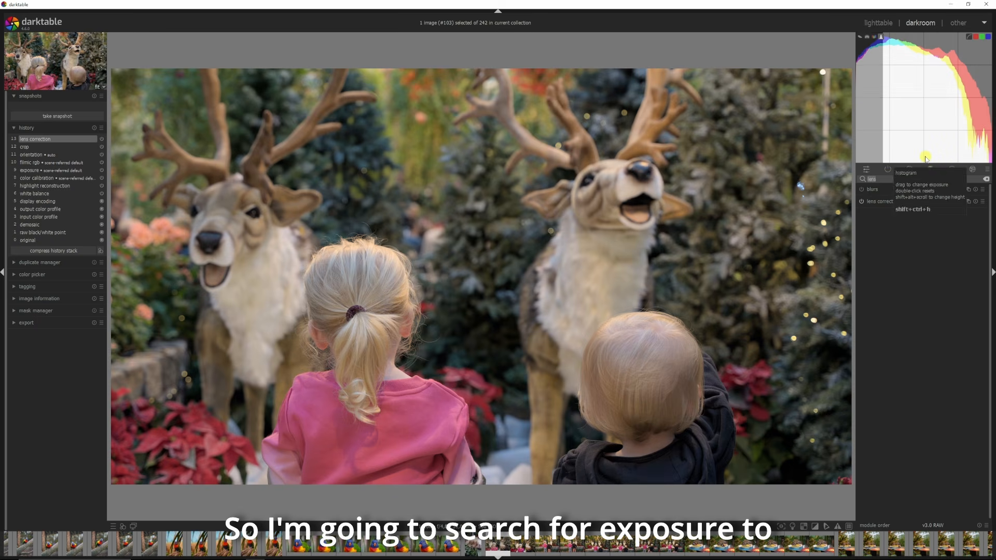
pyautogui.write('sure')
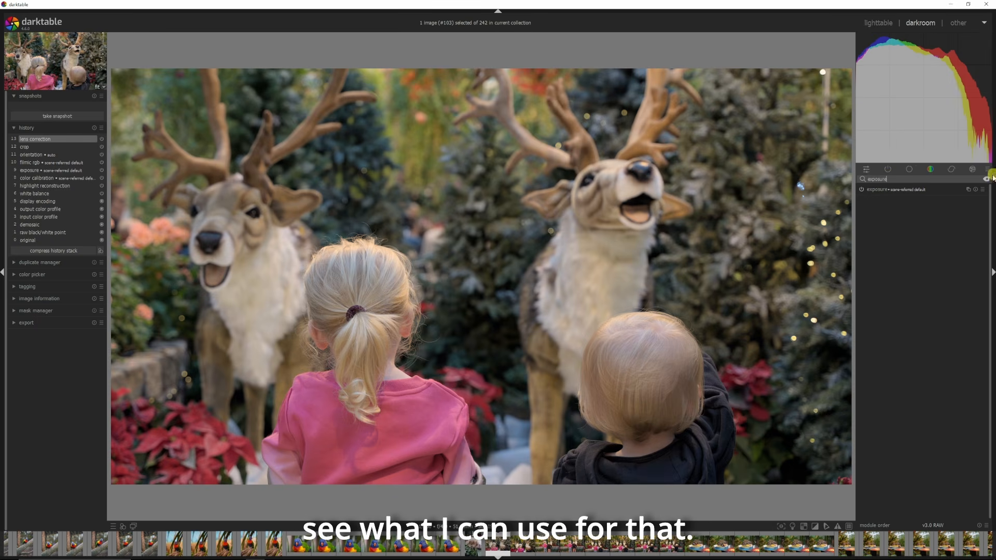
pyautogui.click(884, 190)
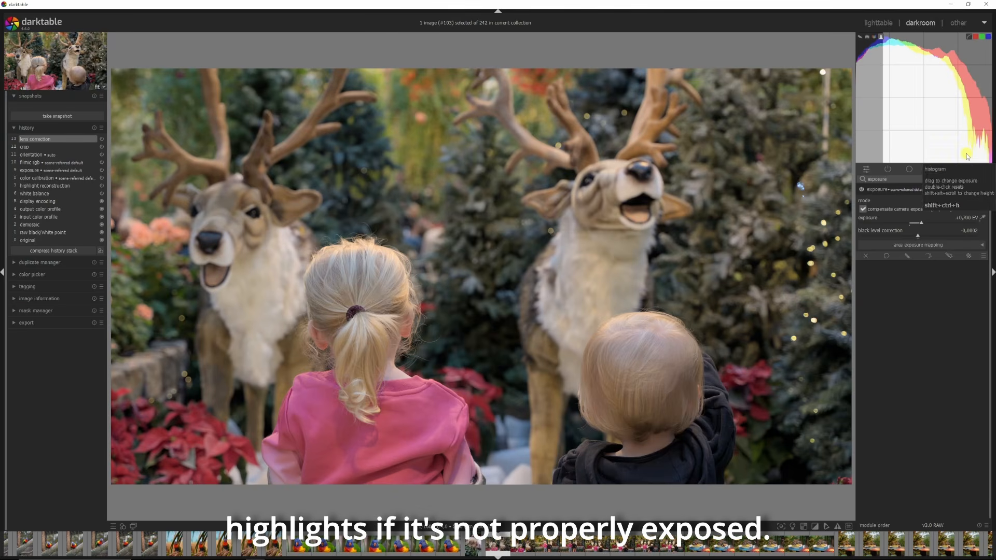
pyautogui.moveTo(969, 156); pyautogui.dragTo(975, 156)
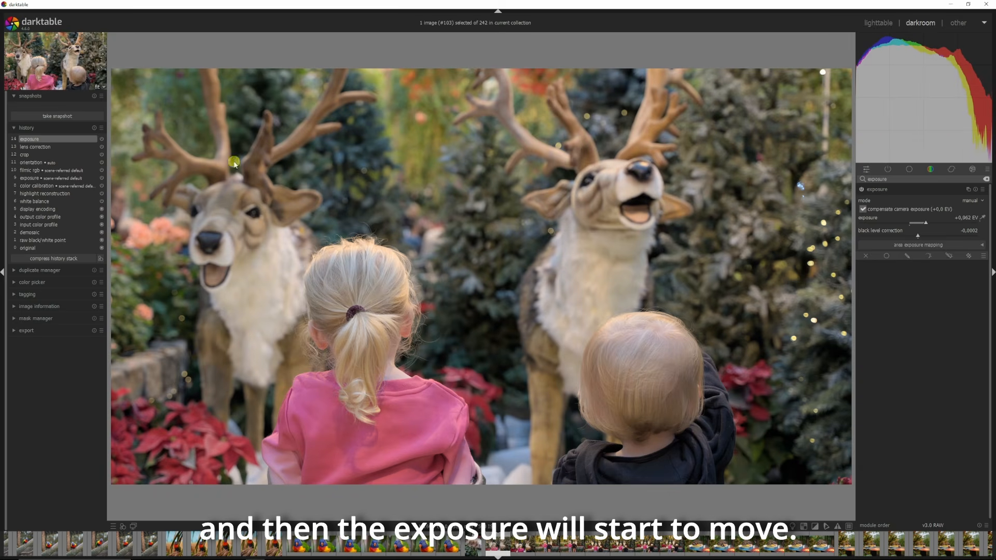
# Step: Step back through the history stack to compare the image before and after the exposure change
pyautogui.click(33, 147)
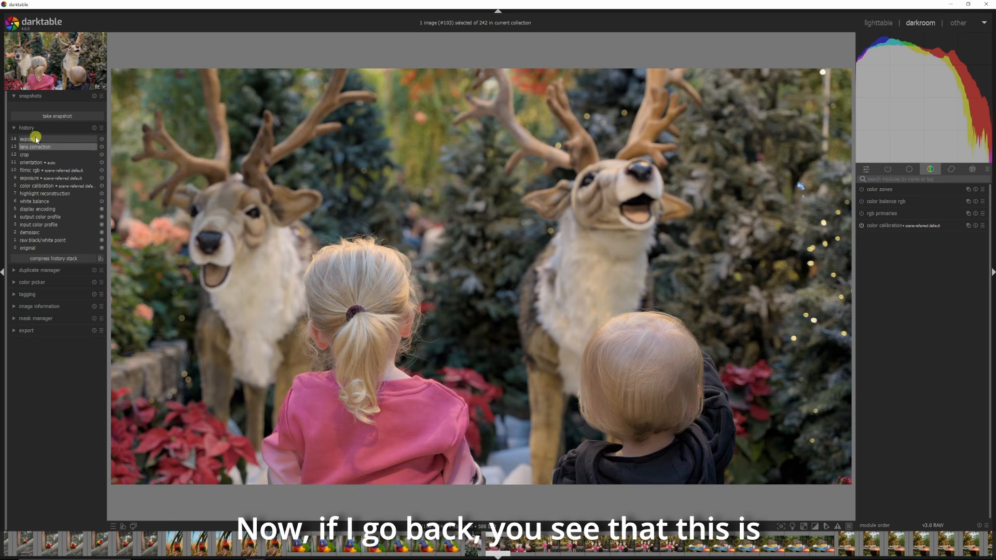
pyautogui.click(35, 139)
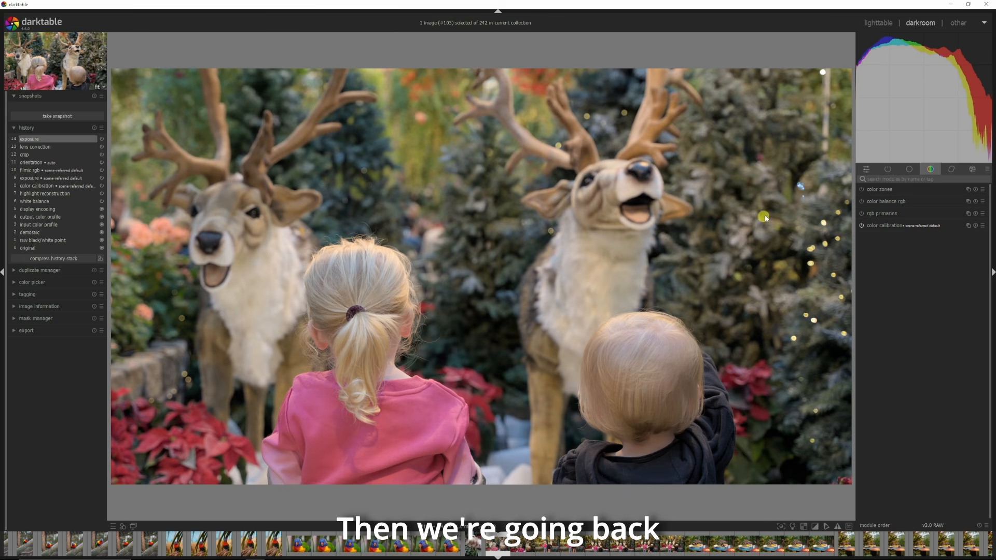
# Step: Search for filmic, open the filmic rgb module and browse its scene, reconstruct, look, display and options tabs
pyautogui.write('filmic')
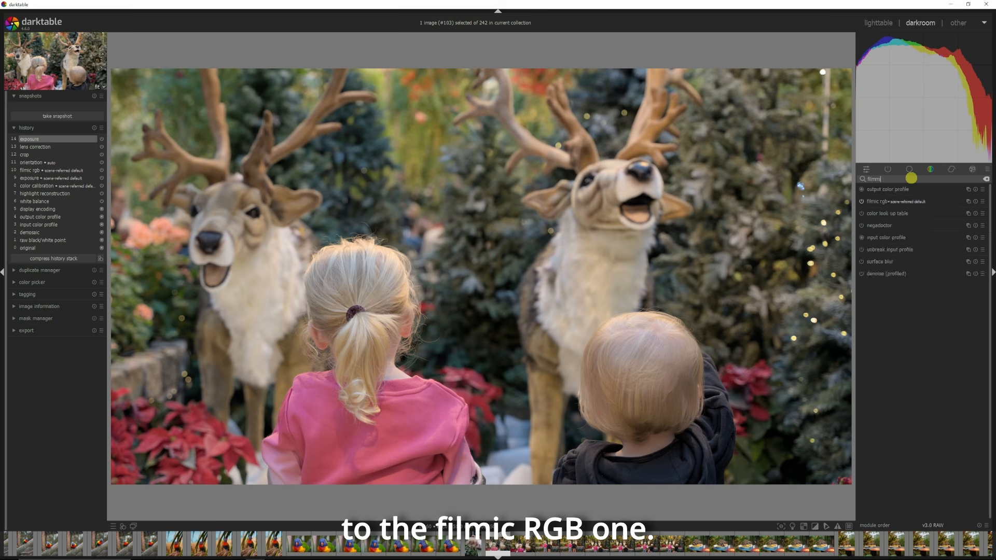
pyautogui.click(892, 189)
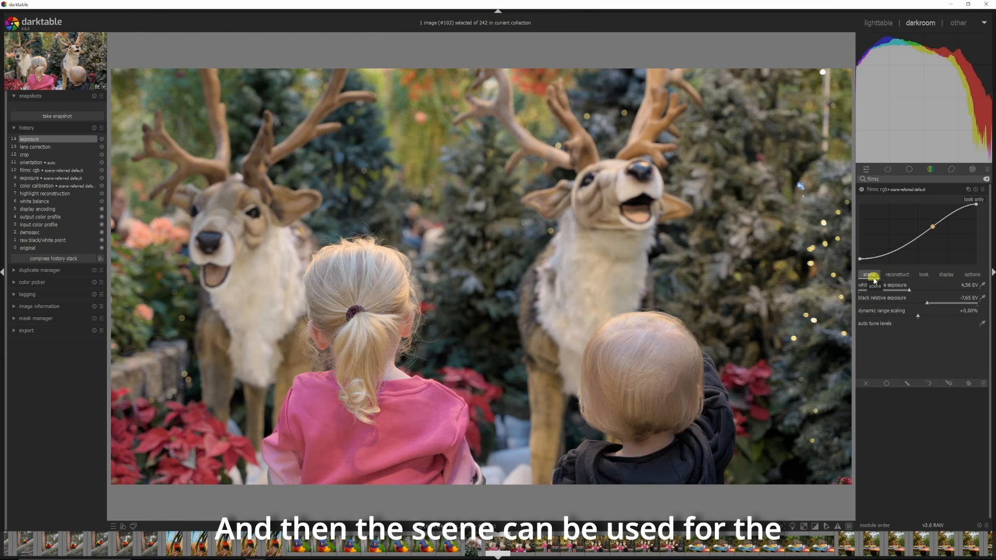
pyautogui.click(908, 278)
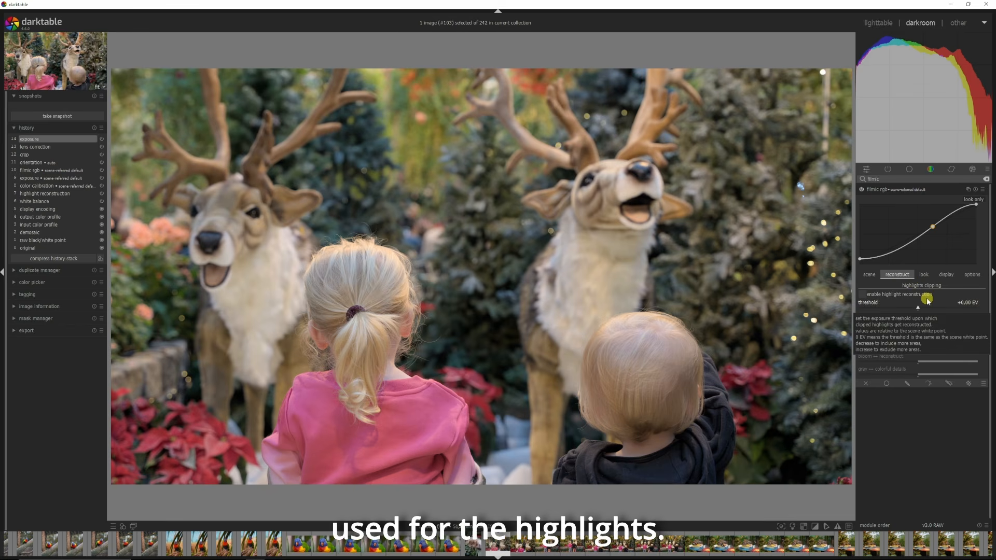
pyautogui.click(924, 277)
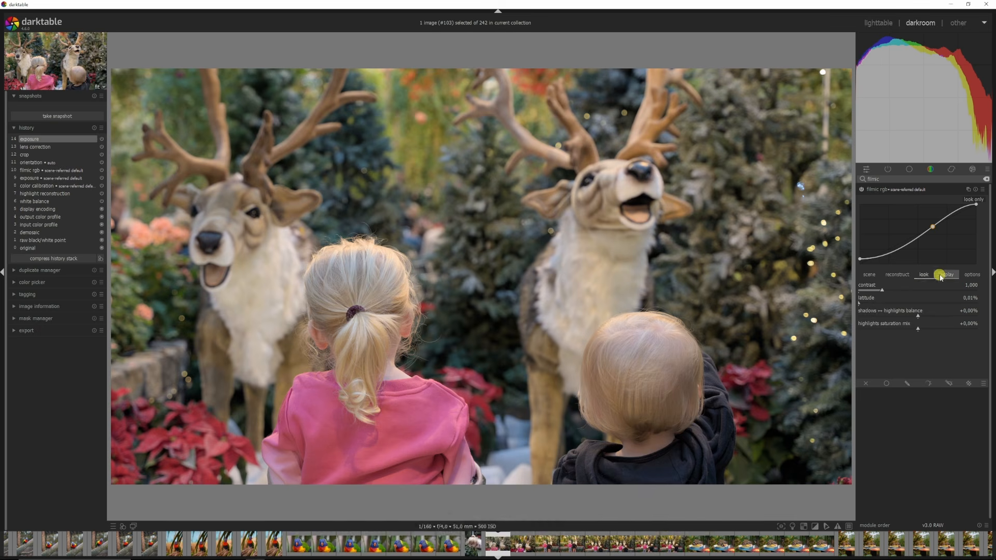
pyautogui.click(946, 275)
pyautogui.click(971, 274)
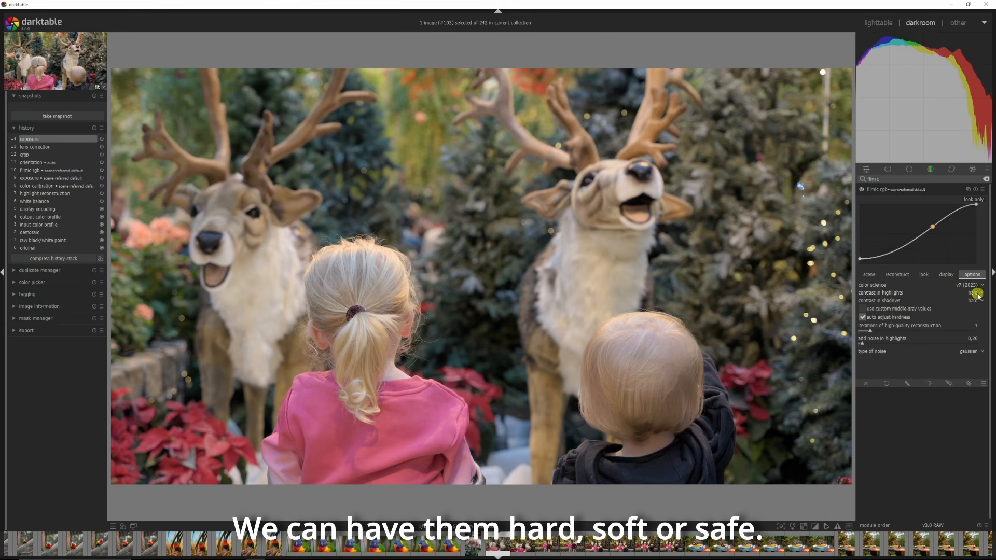
# Step: Check the contrast in highlights choices, keeping hard, and toggle the axis labels on the filmic graph
pyautogui.click(974, 293)
pyautogui.click(969, 292)
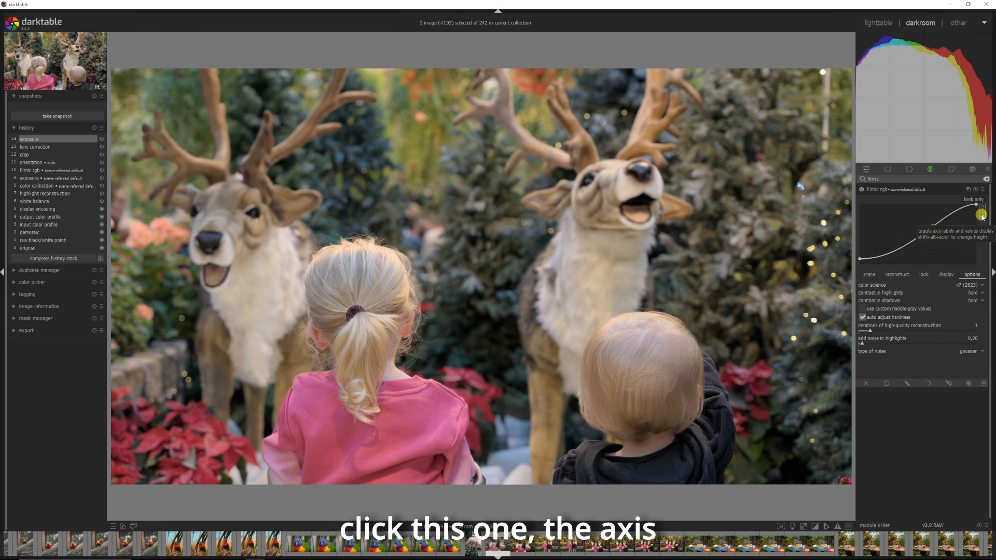
pyautogui.click(981, 215)
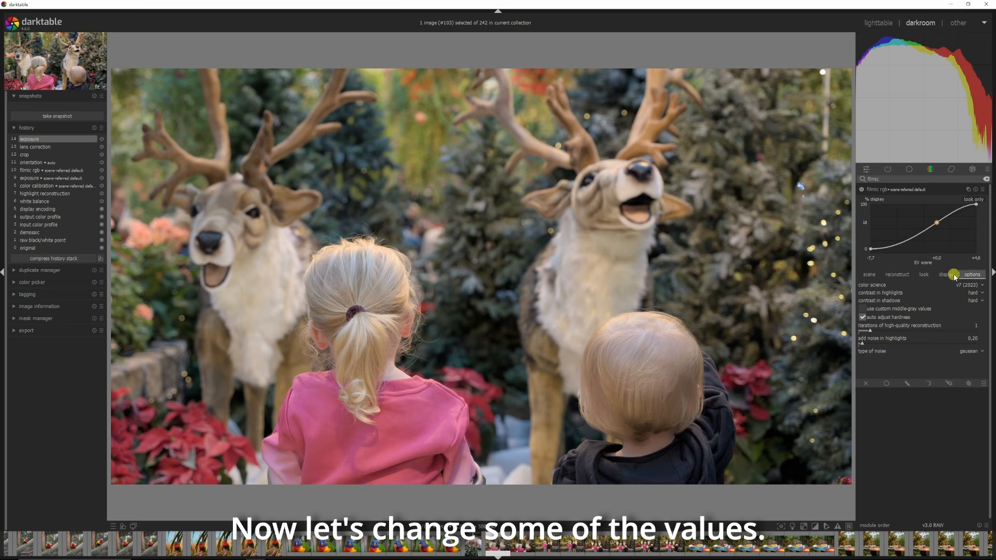
# Step: Nudge the filmic contrast up slightly in the look tab and auto-tune the scene levels with the picker
pyautogui.click(925, 274)
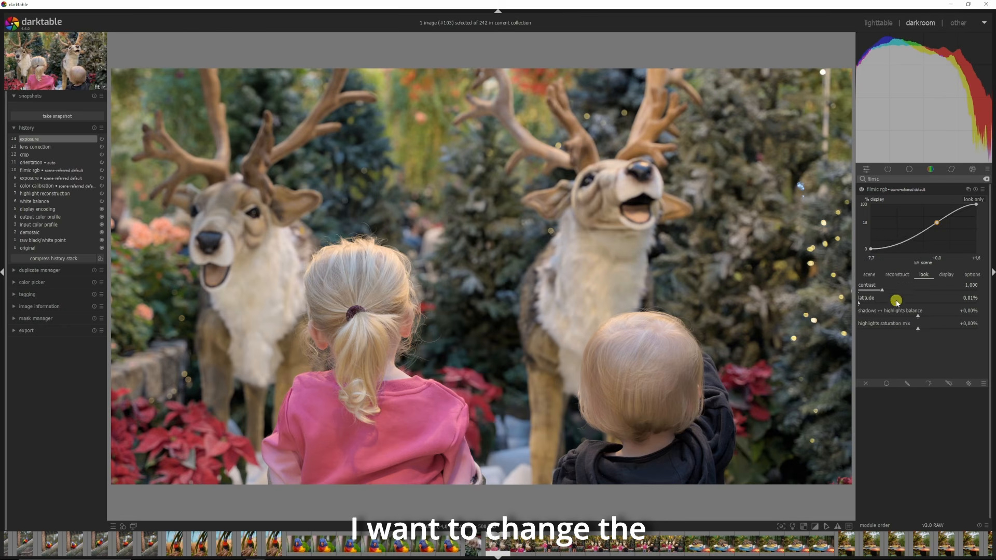
pyautogui.moveTo(881, 289); pyautogui.dragTo(885, 290)
pyautogui.click(869, 275)
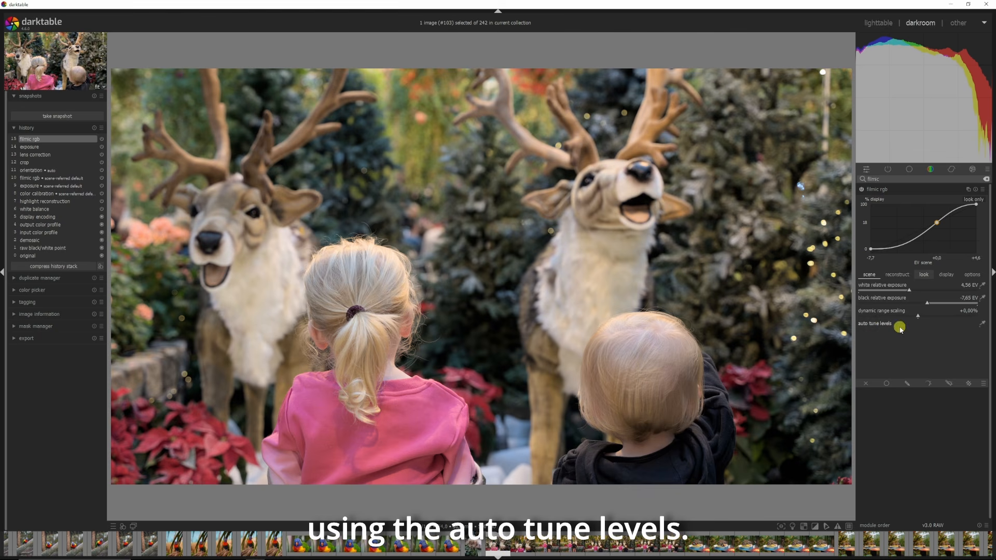
pyautogui.click(984, 324)
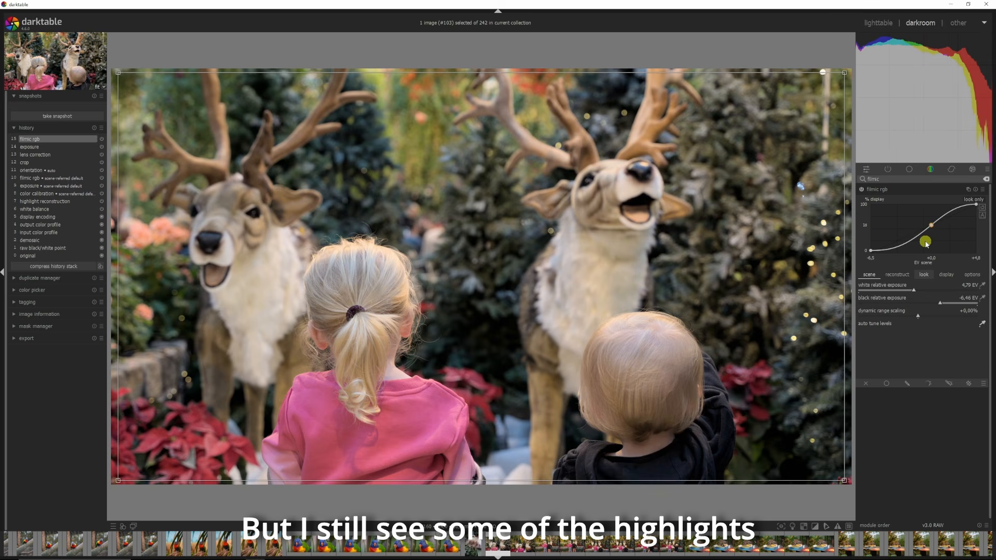
# Step: Lower the white relative exposure to about 4.62 EV and collapse the filmic rgb module
pyautogui.moveTo(913, 292); pyautogui.dragTo(911, 291)
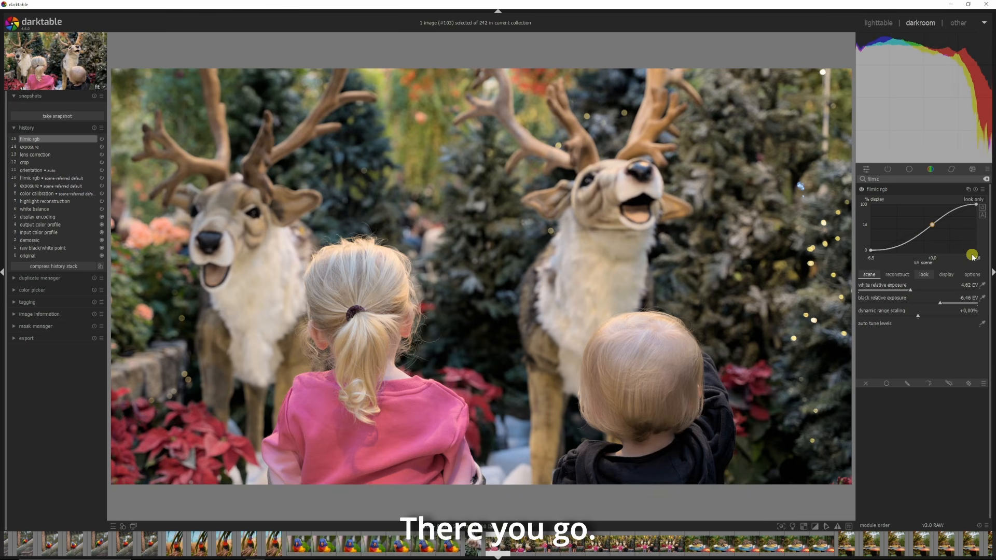
pyautogui.click(897, 190)
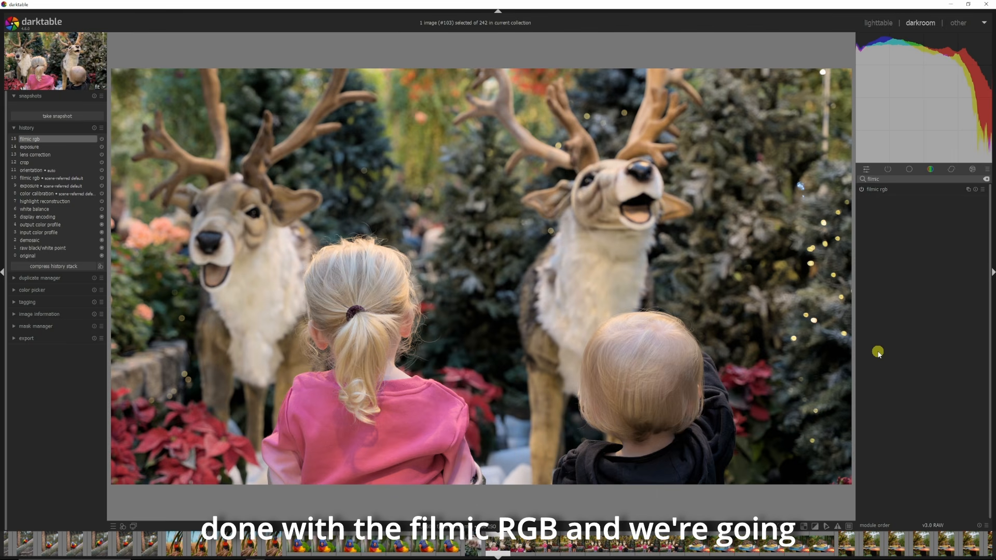
# Step: Replace the module search with color and open the color calibration module
pyautogui.moveTo(897, 179); pyautogui.dragTo(861, 179)
pyautogui.write('color')
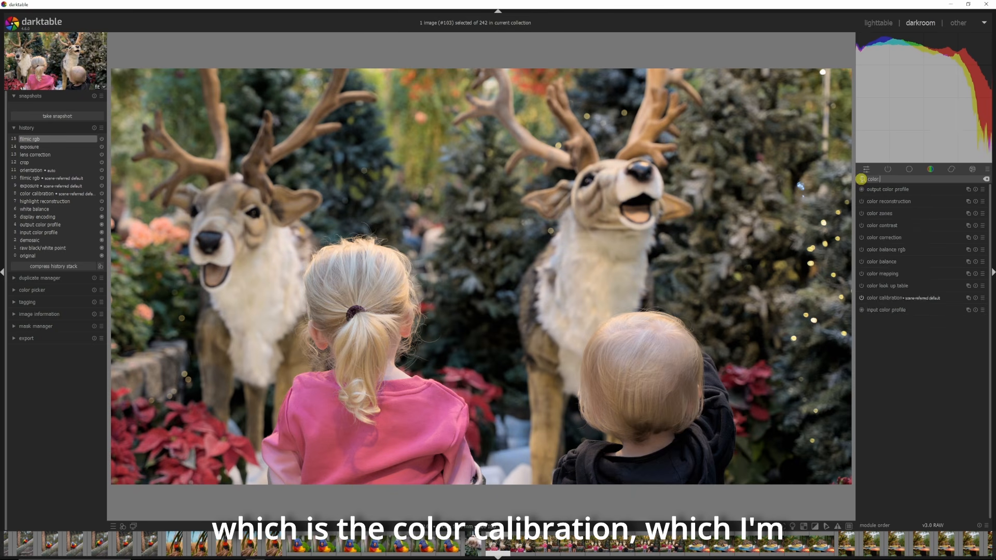
pyautogui.click(894, 190)
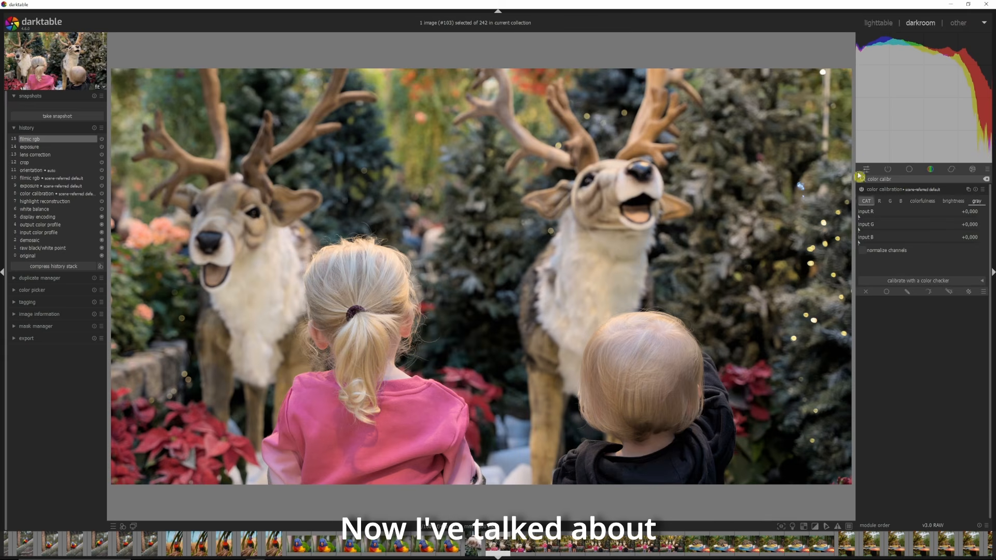
# Step: Add a new color calibration instance and show the histogram as an RGB parade
pyautogui.click(968, 190)
pyautogui.click(940, 197)
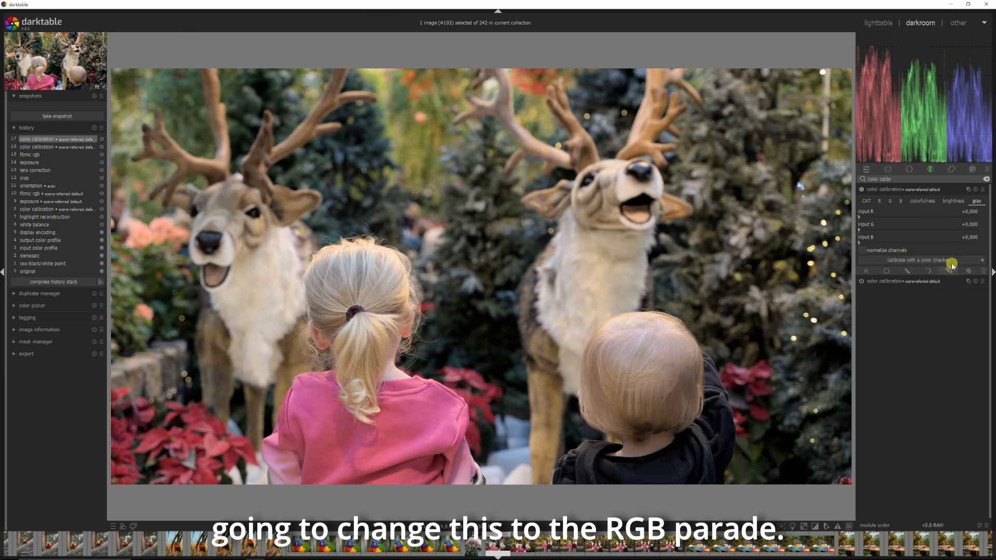
pyautogui.moveTo(869, 60)
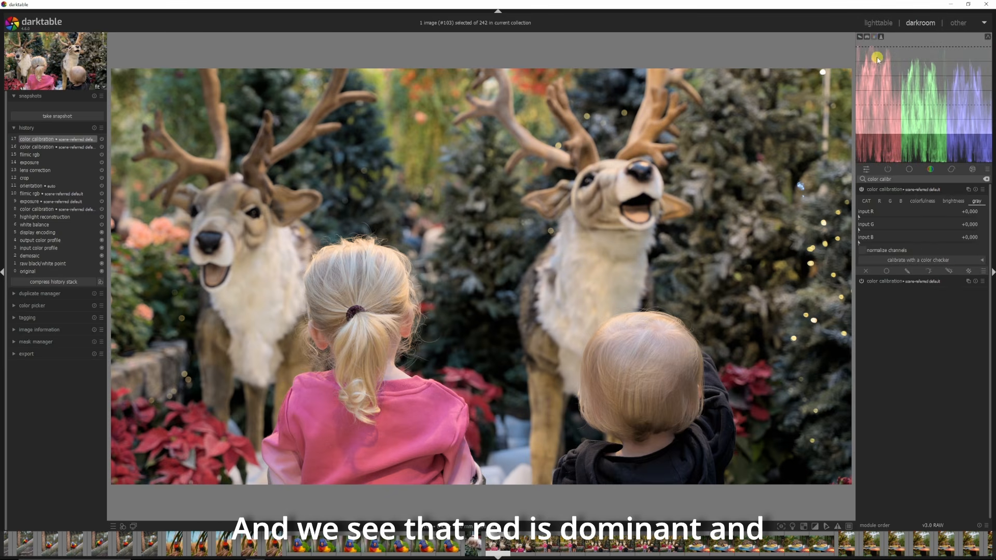
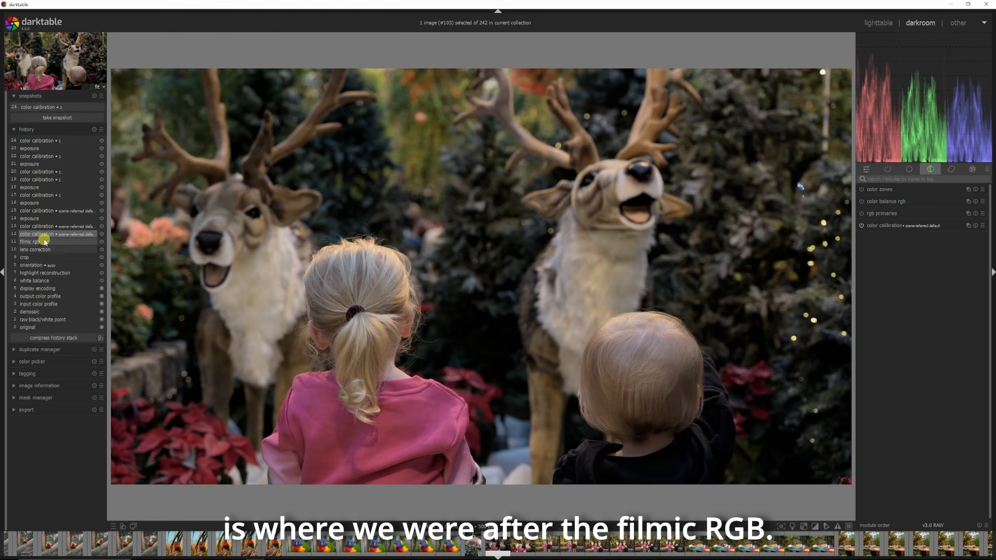
# Step: Compare the color calibration snapshot against the current edit in split view, then return to the latest history item
pyautogui.click(51, 108)
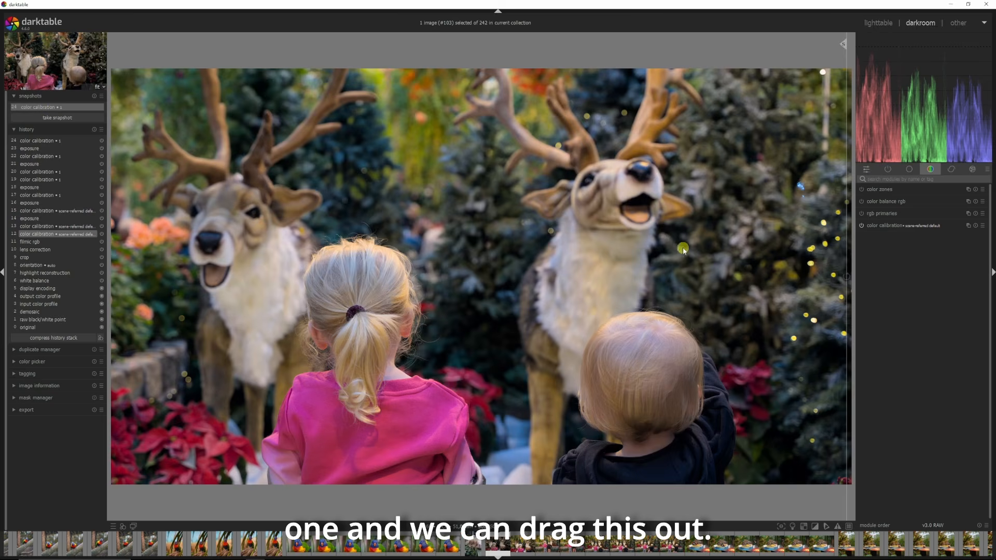
pyautogui.moveTo(848, 242); pyautogui.dragTo(873, 329)
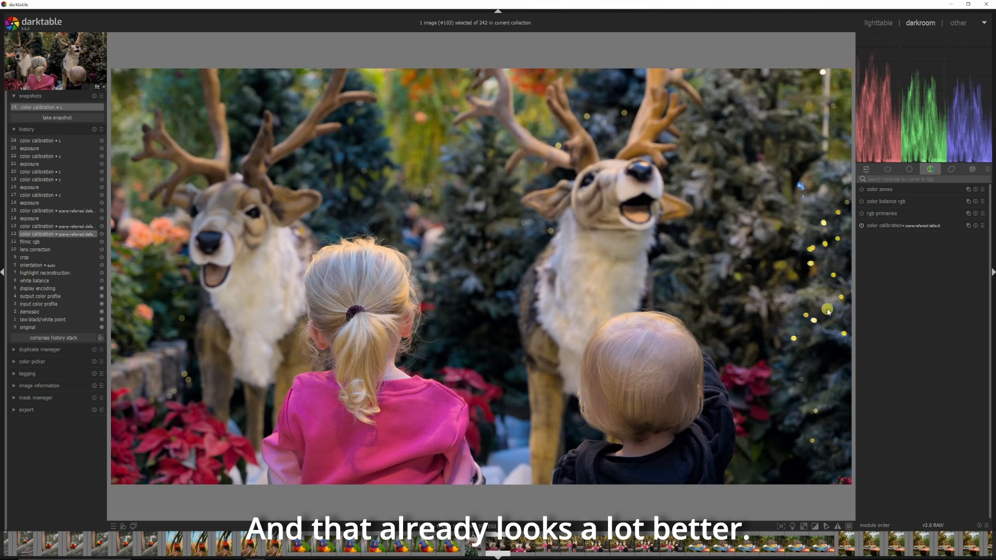
pyautogui.moveTo(851, 270); pyautogui.dragTo(905, 280)
pyautogui.click(57, 107)
pyautogui.click(42, 140)
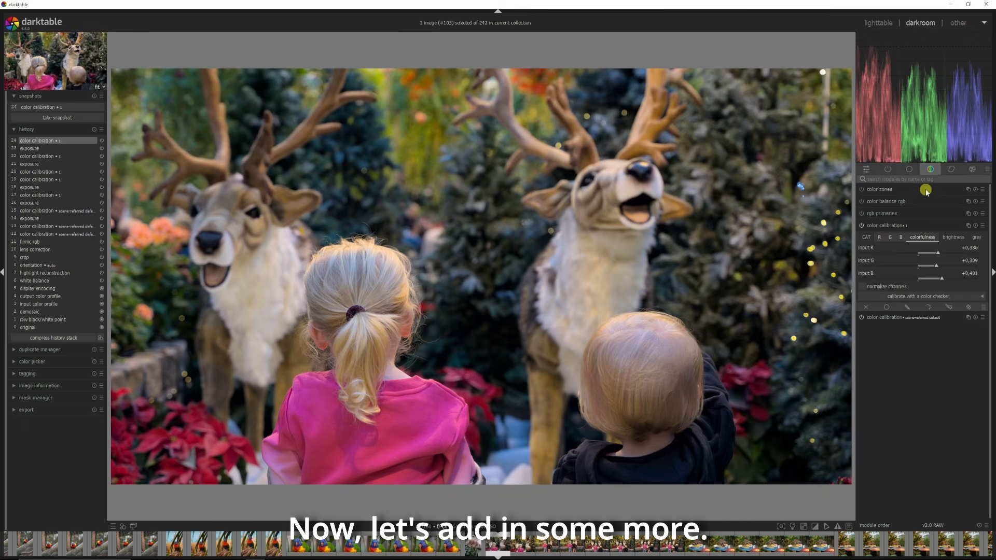
# Step: Search for color balance, open the color balance rgb module and look through its master, 4 ways and masks tabs
pyautogui.click(928, 180)
pyautogui.write('color bal')
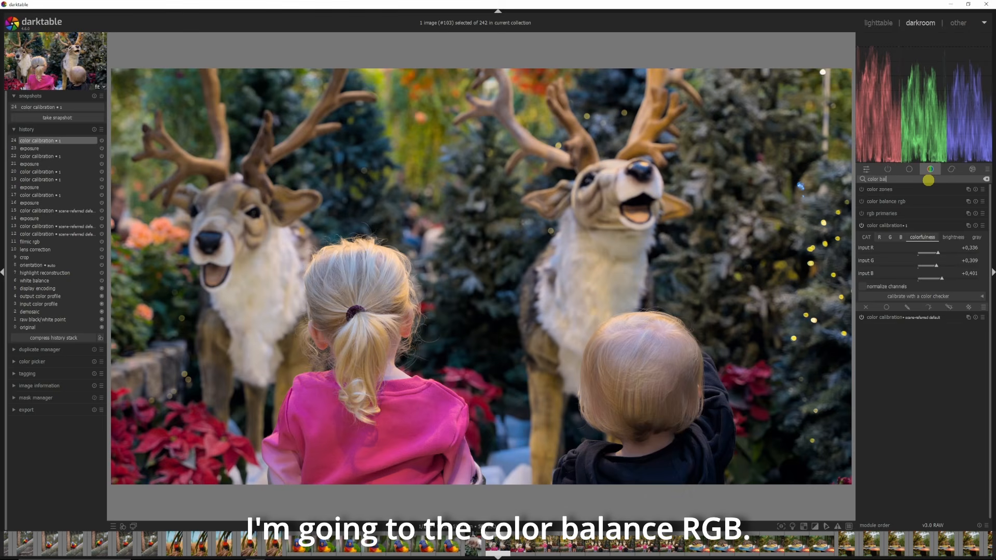
pyautogui.write('ance')
pyautogui.click(875, 190)
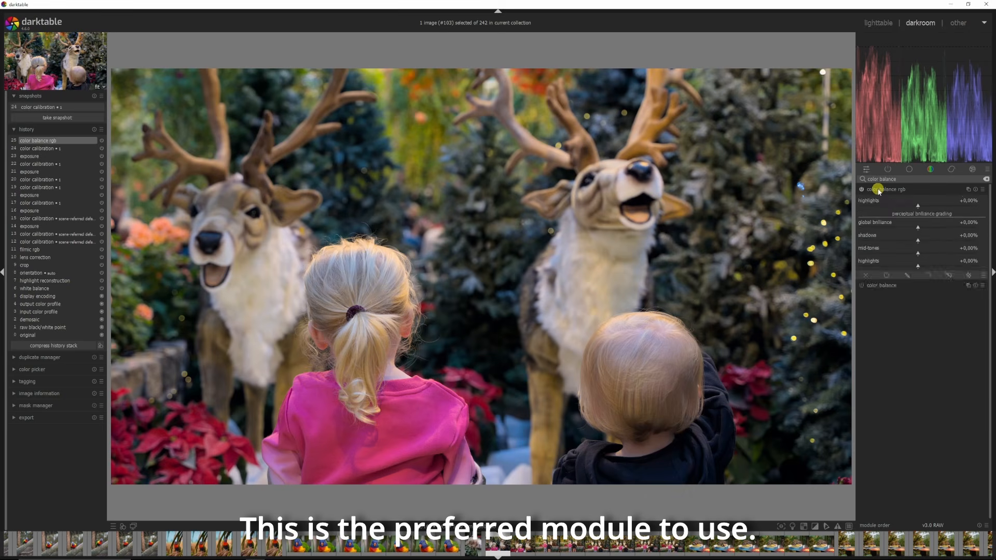
pyautogui.click(922, 200)
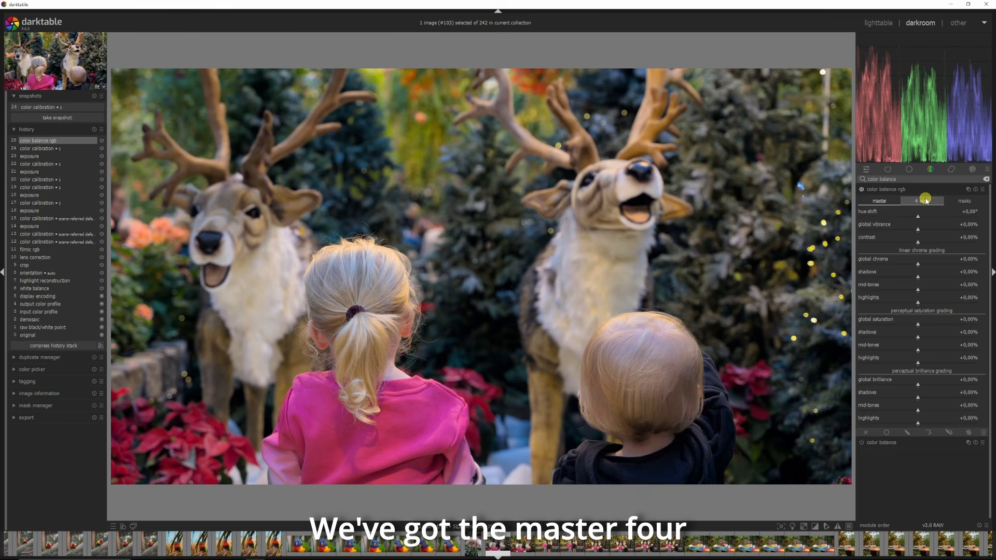
pyautogui.click(962, 201)
pyautogui.click(878, 201)
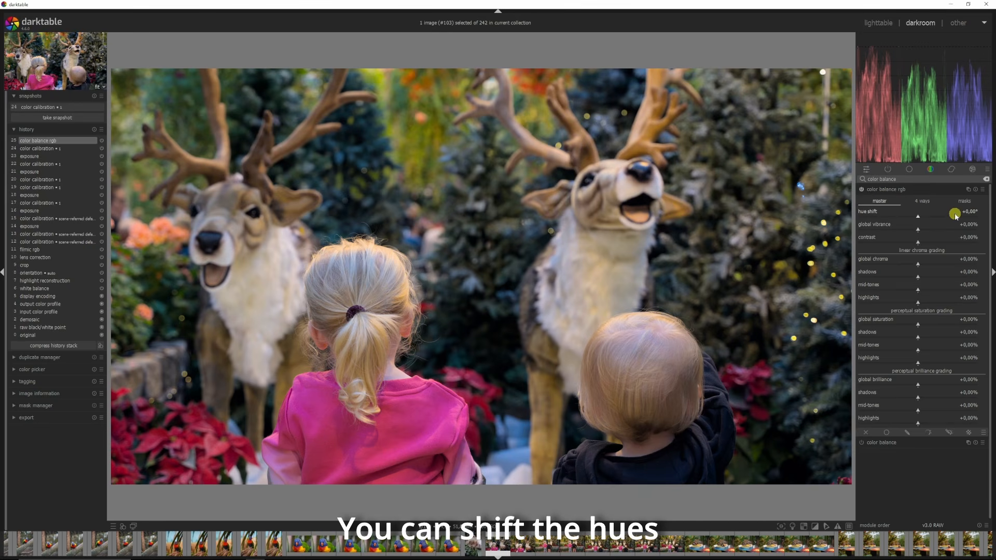
# Step: Try shifting the hue by 180° and reset the hue shift to its default
pyautogui.moveTo(918, 216); pyautogui.dragTo(992, 224)
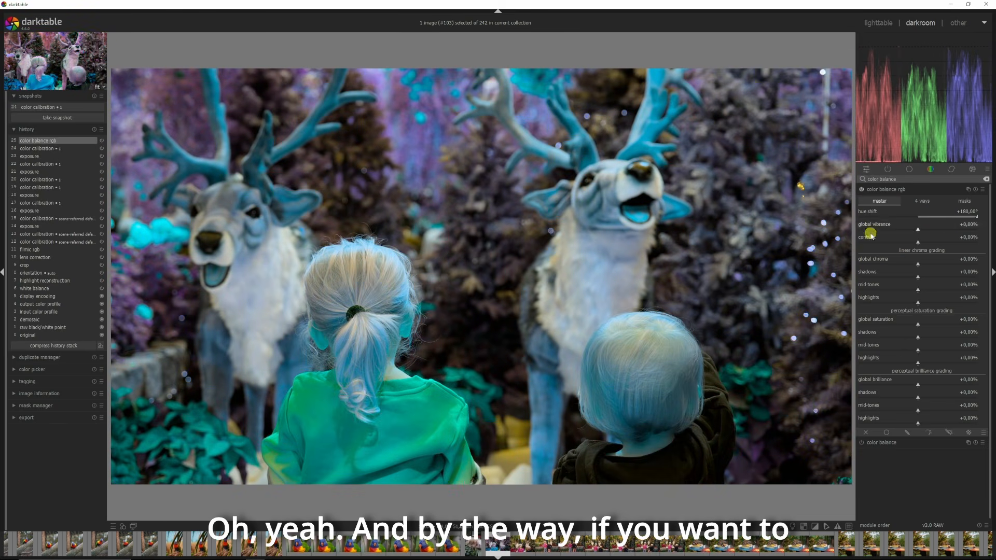
pyautogui.click(919, 216)
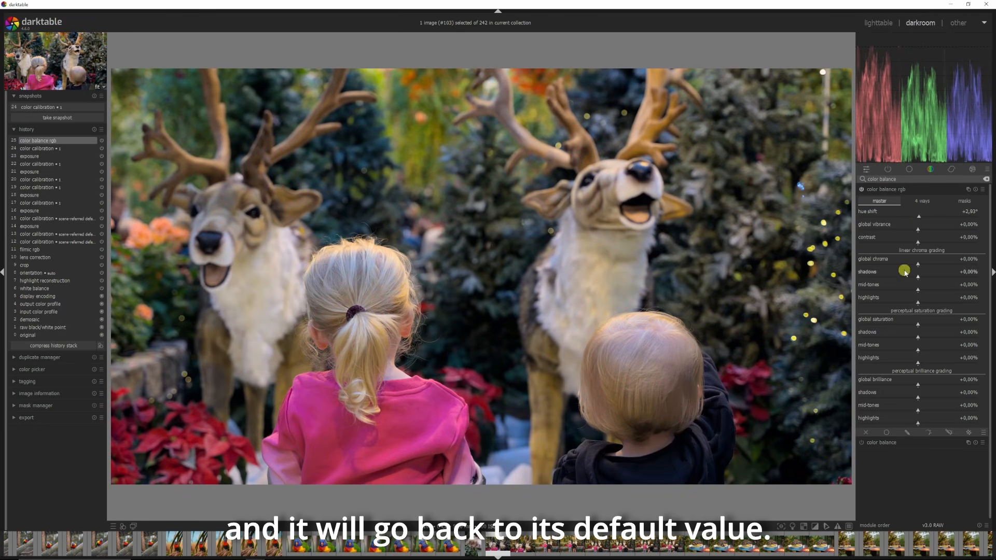
pyautogui.doubleClick(941, 218)
# Step: Try adjusting global vibrance, contrast and global chroma, resetting each slider to its default
pyautogui.moveTo(917, 225); pyautogui.dragTo(992, 228)
pyautogui.moveTo(928, 230); pyautogui.dragTo(852, 245)
pyautogui.doubleClick(929, 226)
pyautogui.doubleClick(917, 242)
pyautogui.moveTo(960, 262); pyautogui.dragTo(898, 262)
pyautogui.doubleClick(898, 263)
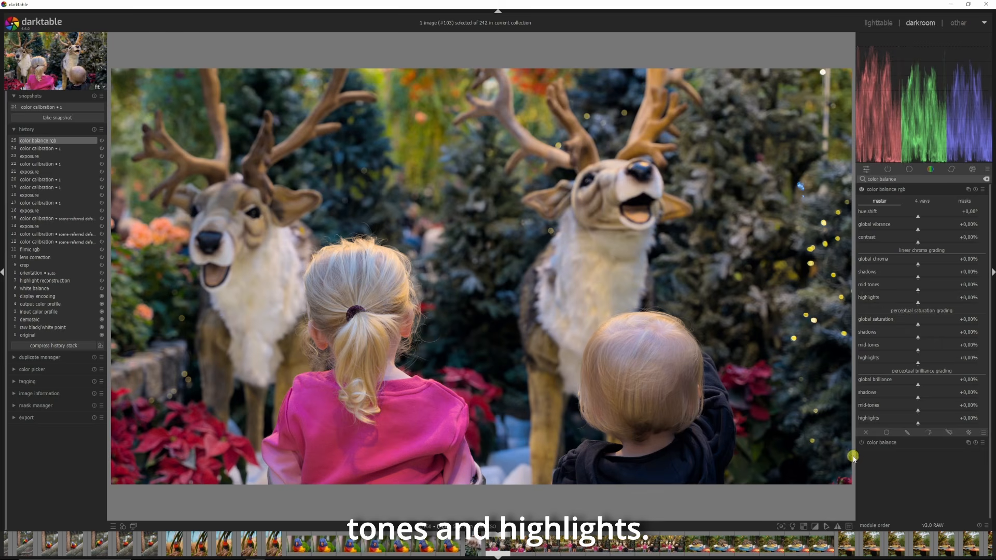
# Step: Try extreme global, shadows and mid-tones saturation values, resetting each slider to its default
pyautogui.moveTo(917, 325); pyautogui.dragTo(760, 330)
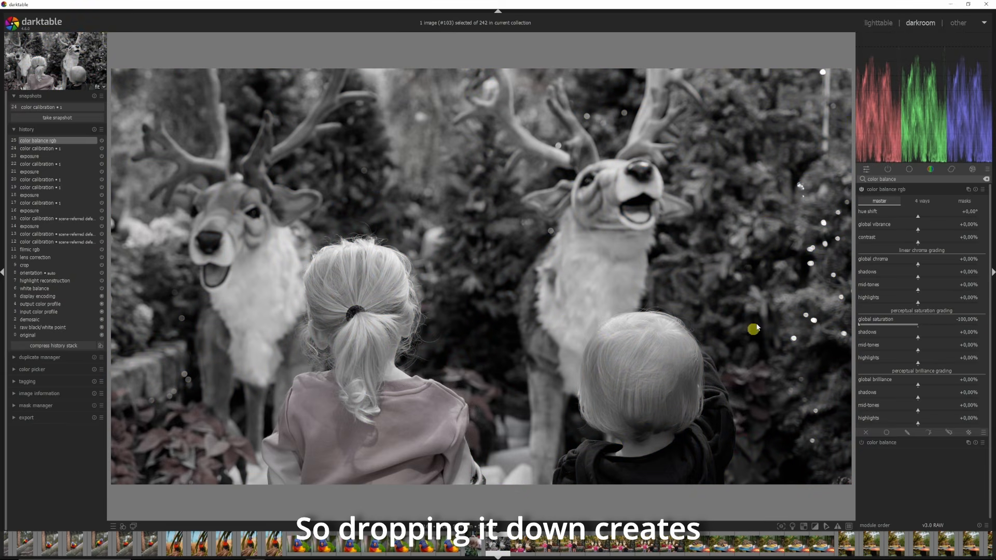
pyautogui.doubleClick(915, 325)
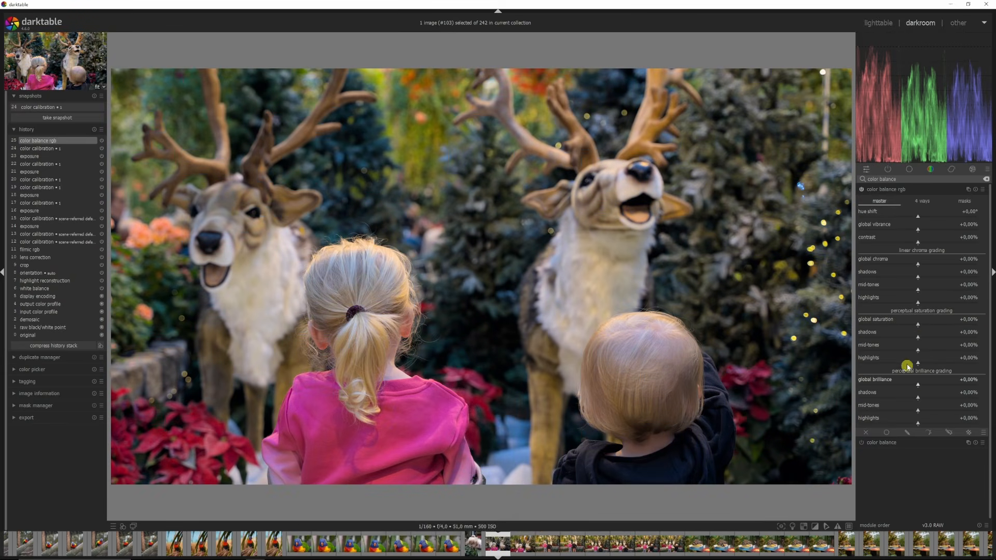
pyautogui.moveTo(918, 338); pyautogui.dragTo(898, 339)
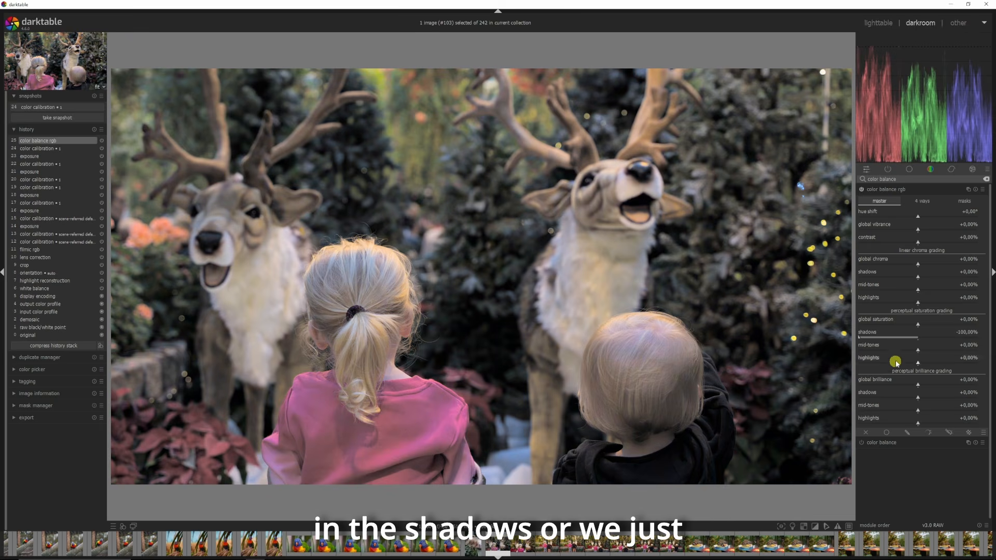
pyautogui.doubleClick(916, 337)
pyautogui.moveTo(918, 351); pyautogui.dragTo(992, 347)
pyautogui.doubleClick(912, 351)
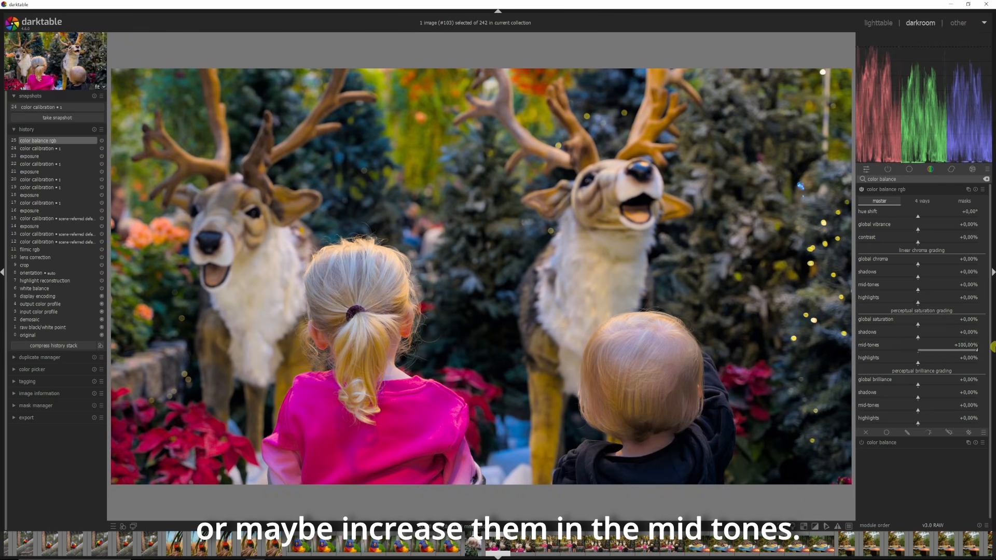
pyautogui.doubleClick(912, 350)
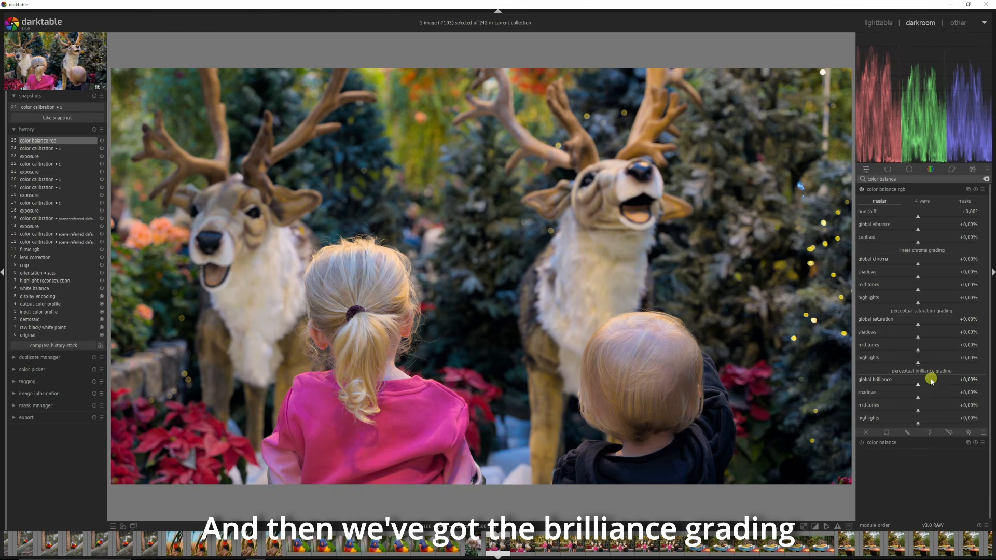
# Step: Try lowering global and shadows brilliance, resetting each brilliance slider to its default
pyautogui.moveTo(917, 384); pyautogui.dragTo(824, 382)
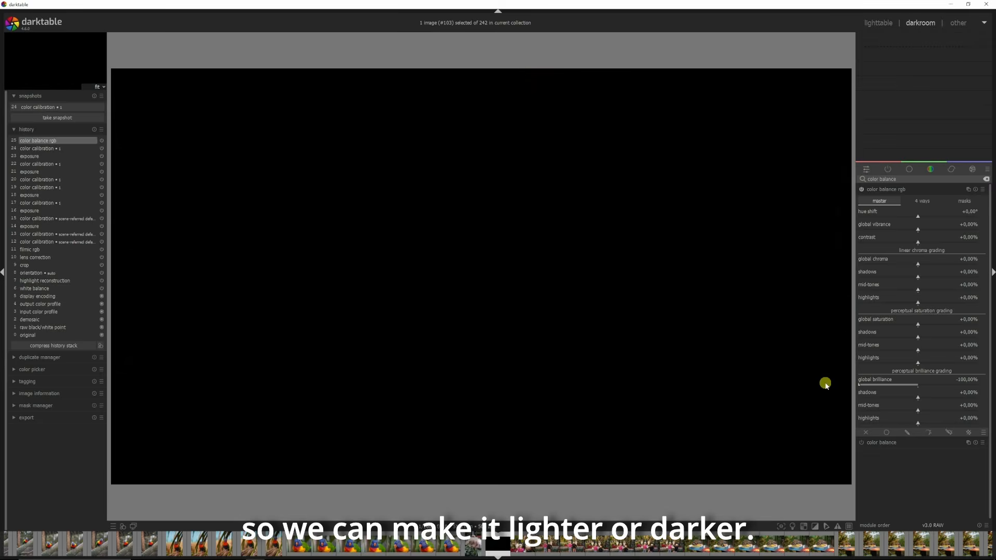
pyautogui.doubleClick(909, 385)
pyautogui.moveTo(918, 397); pyautogui.dragTo(927, 422)
pyautogui.doubleClick(927, 419)
pyautogui.doubleClick(918, 408)
pyautogui.doubleClick(915, 396)
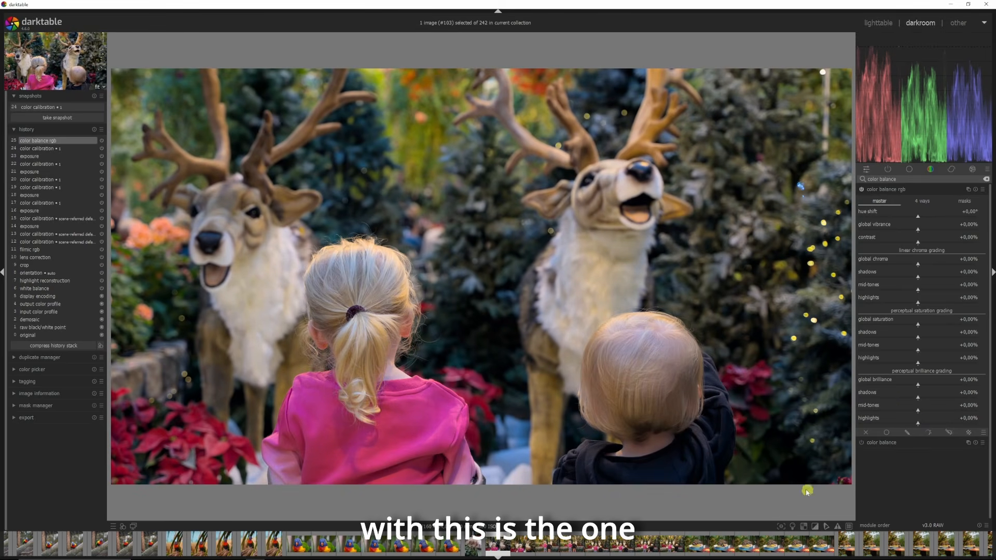
# Step: Turn on clipping indication and raise global brilliance to about +13.36%
pyautogui.click(815, 526)
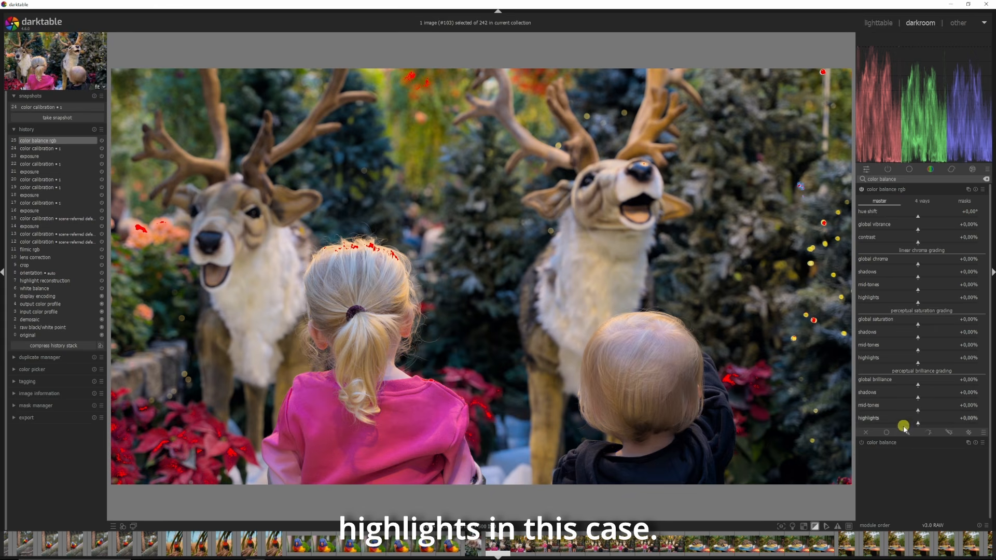
pyautogui.moveTo(918, 424); pyautogui.dragTo(661, 426)
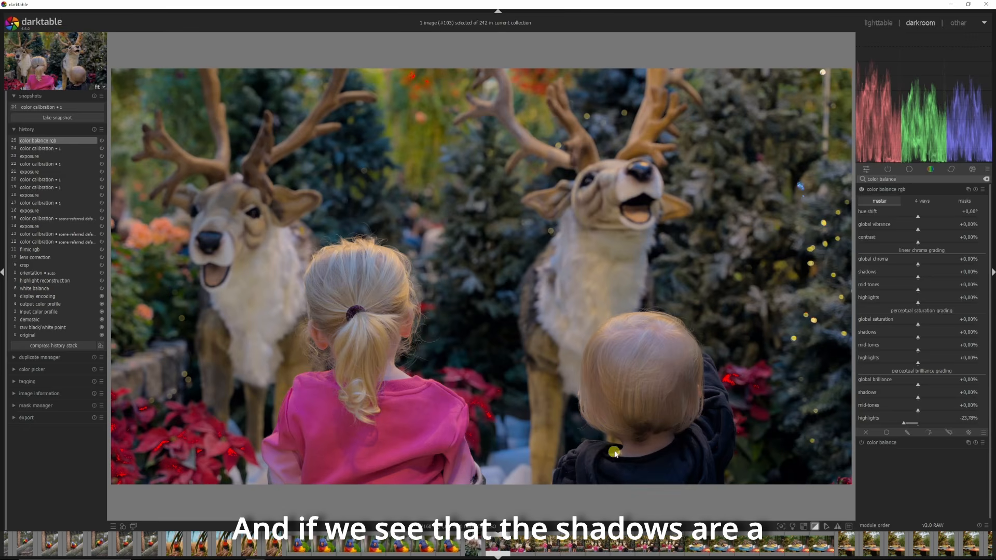
pyautogui.moveTo(919, 396); pyautogui.dragTo(924, 398)
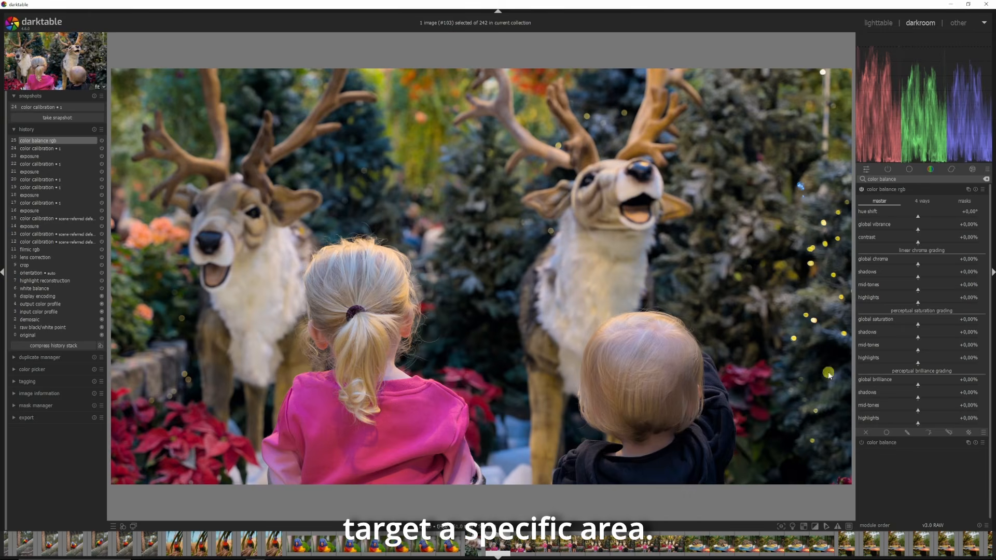
pyautogui.moveTo(919, 381); pyautogui.dragTo(925, 382)
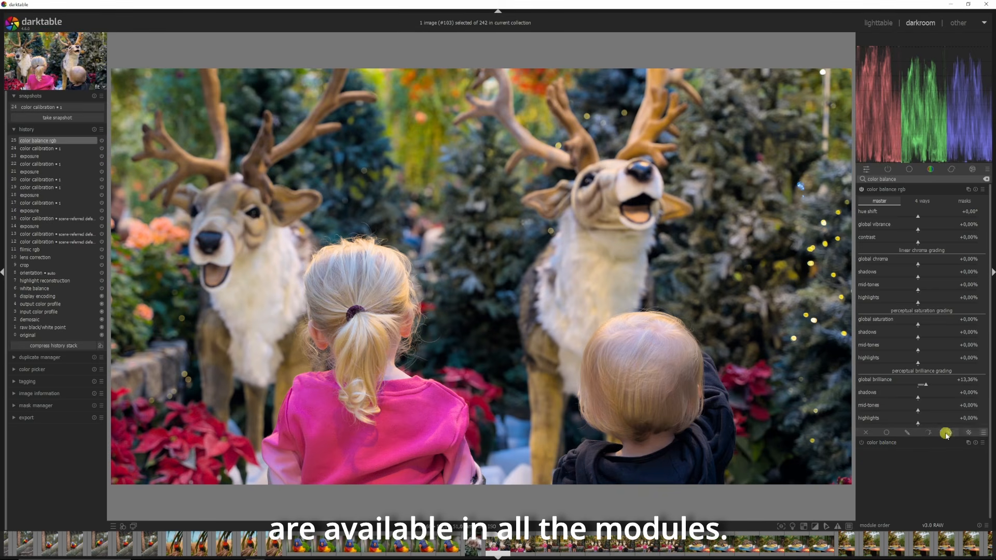
# Step: Browse the module's blending options and blend modes, then choose the drawn & parametric mask
pyautogui.click(886, 434)
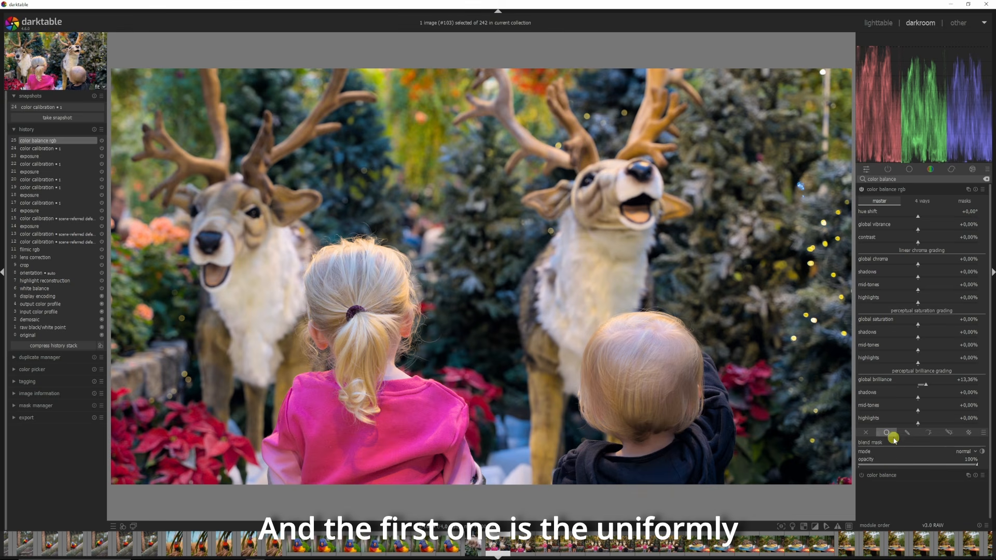
pyautogui.click(962, 452)
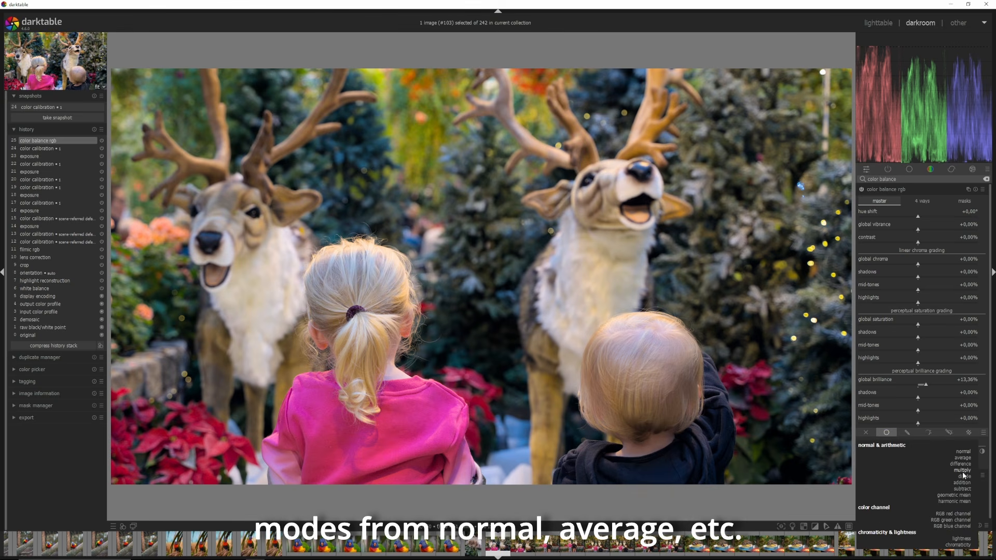
pyautogui.click(907, 432)
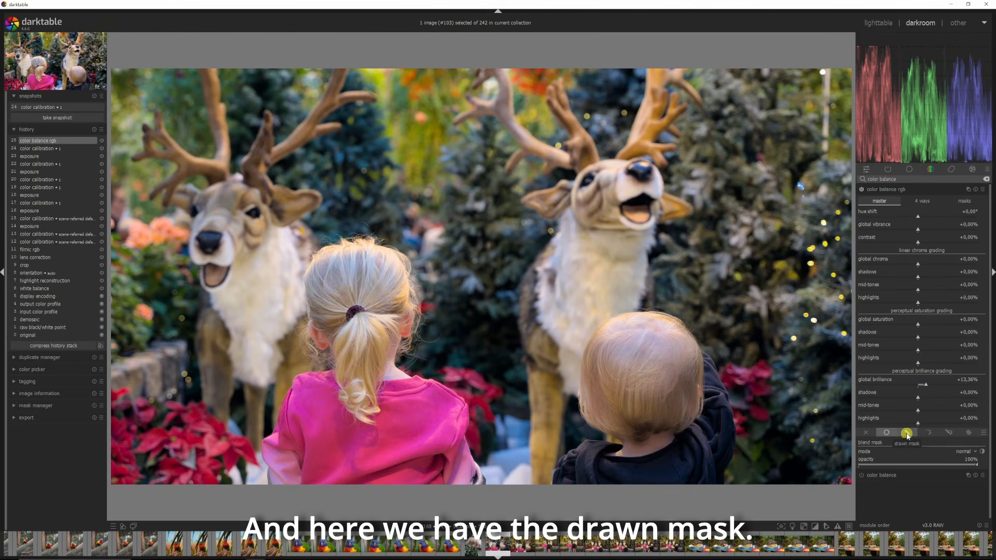
pyautogui.click(929, 433)
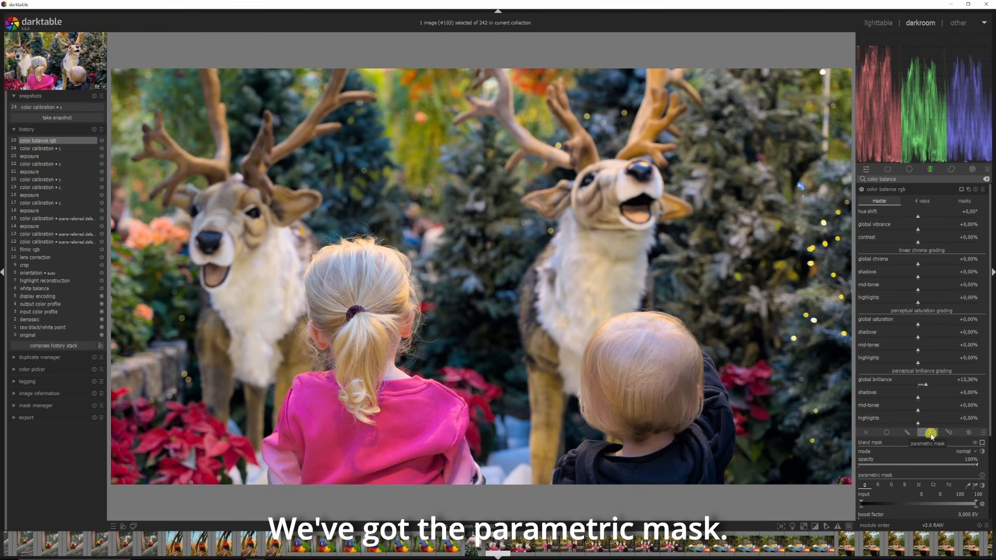
pyautogui.click(949, 433)
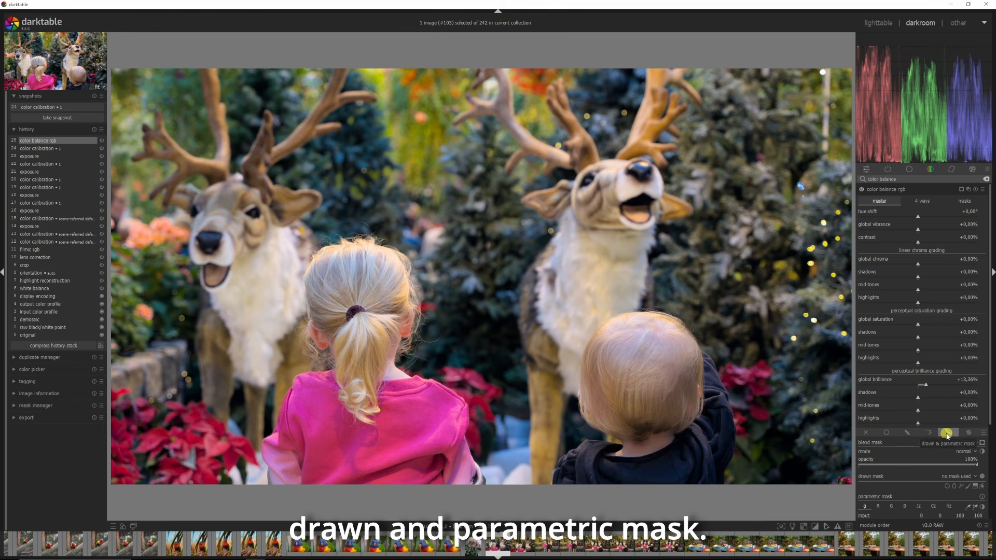
pyautogui.click(969, 434)
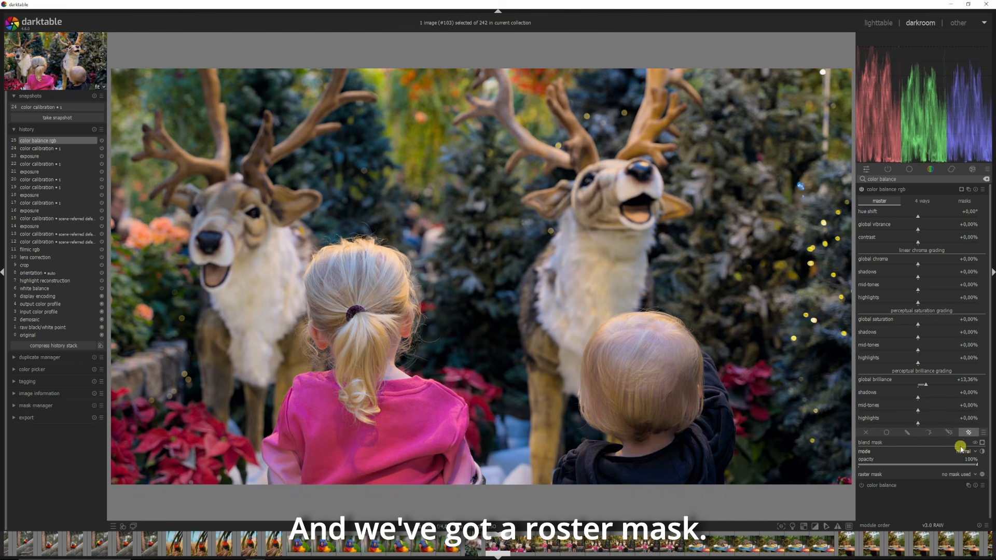
pyautogui.click(951, 433)
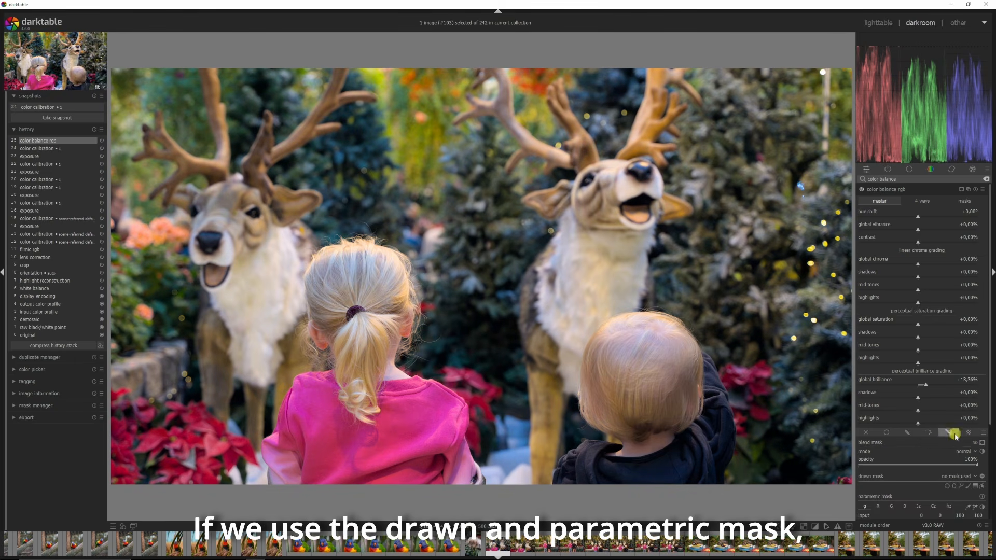
# Step: Draw a closed path mask around the girl in the pink jacket
pyautogui.scroll(-3, 991, 408)
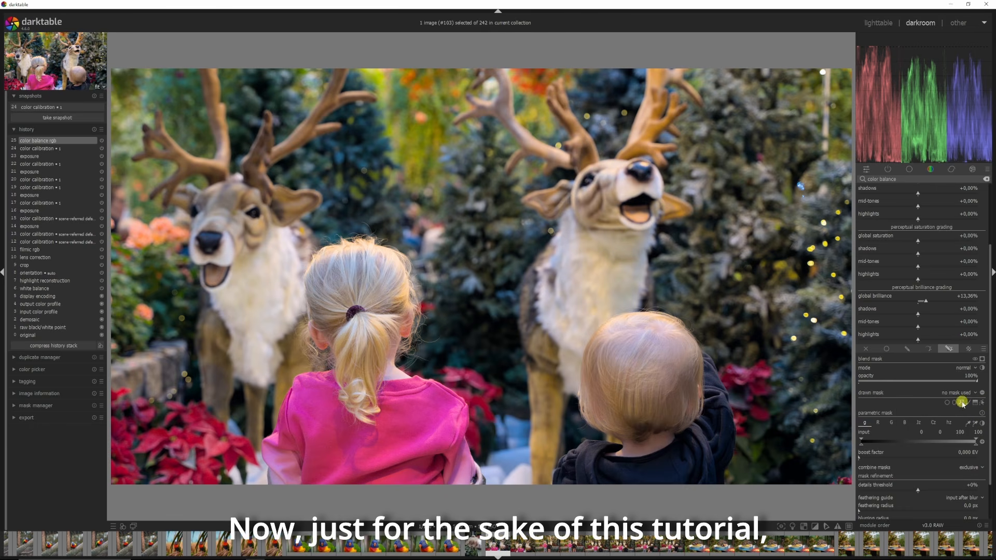
pyautogui.click(962, 403)
pyautogui.click(474, 435)
pyautogui.click(469, 379)
pyautogui.click(417, 349)
pyautogui.click(423, 263)
pyautogui.click(358, 219)
pyautogui.click(288, 242)
pyautogui.click(277, 329)
pyautogui.click(299, 362)
pyautogui.click(240, 457)
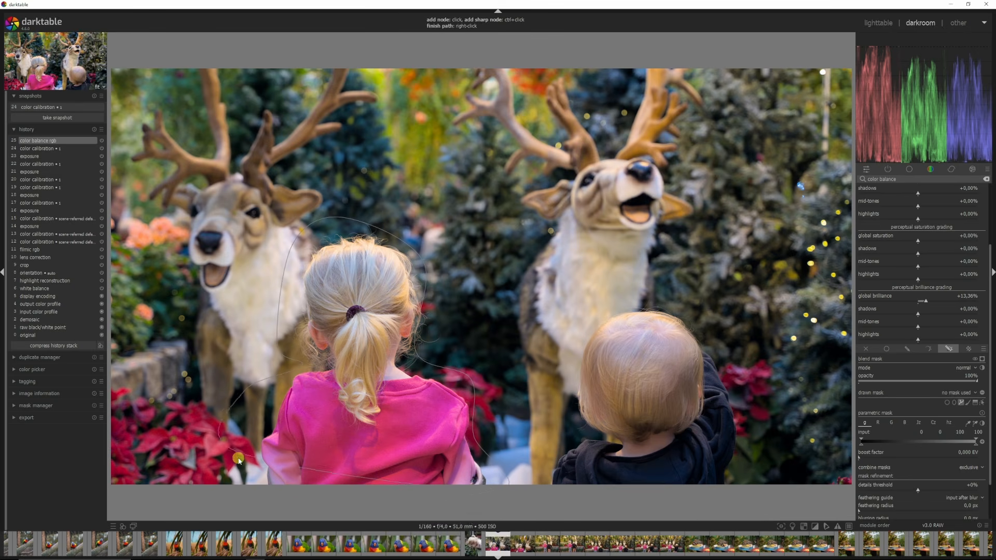
pyautogui.click(257, 511)
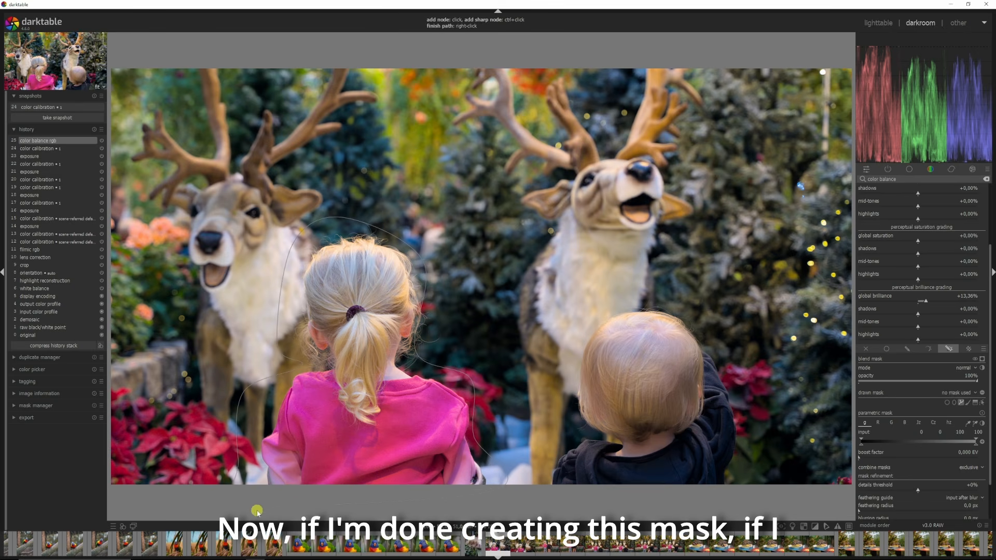
pyautogui.rightClick(353, 506)
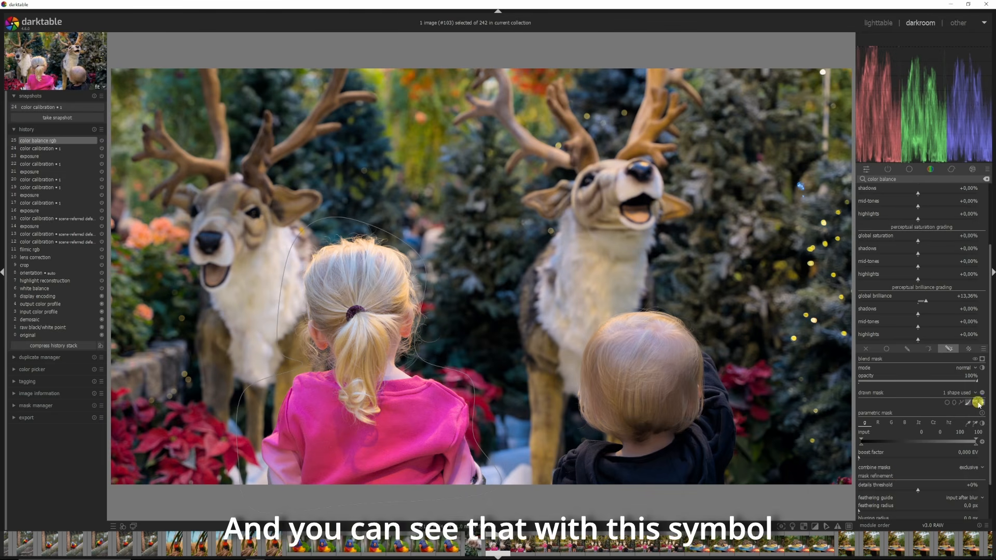
# Step: Show and hide the mask overlay, then delete the drawn path
pyautogui.click(981, 359)
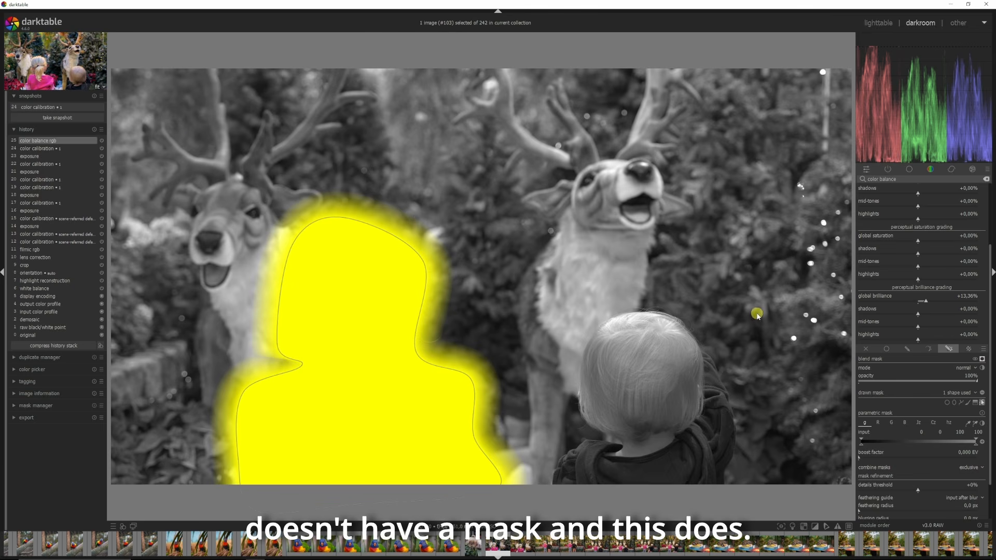
pyautogui.click(982, 359)
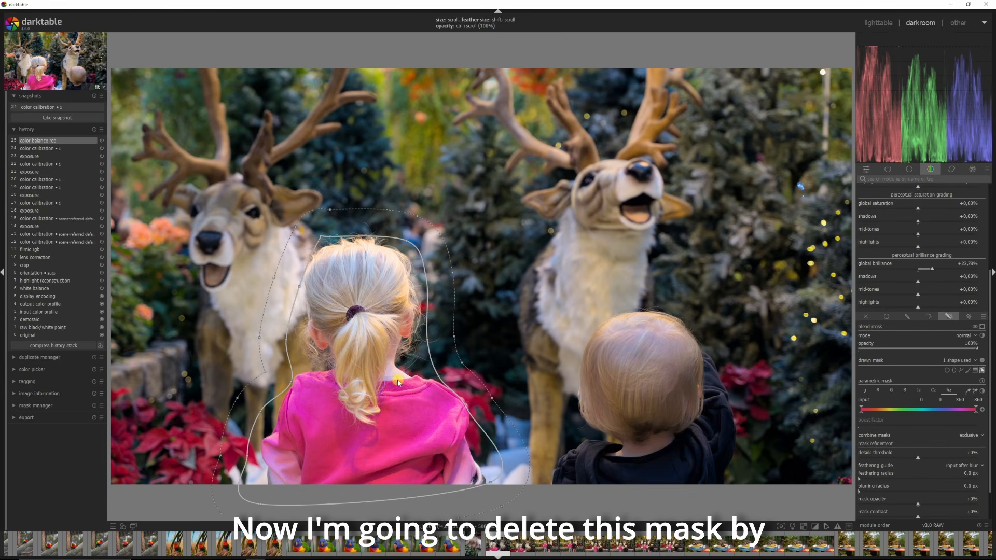
pyautogui.rightClick(397, 393)
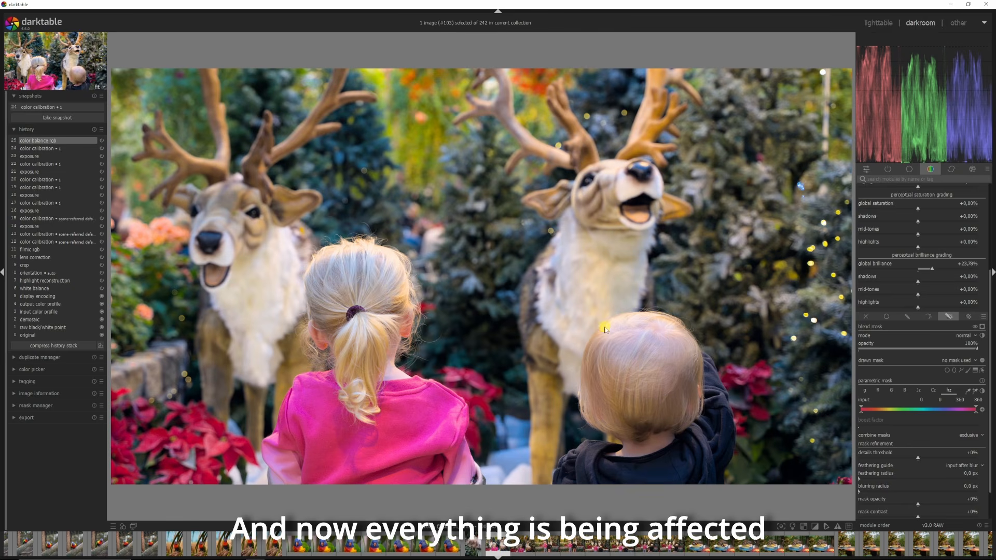
# Step: Draw a new closed path mask around the girl's pink jacket
pyautogui.click(962, 370)
pyautogui.click(486, 478)
pyautogui.click(407, 379)
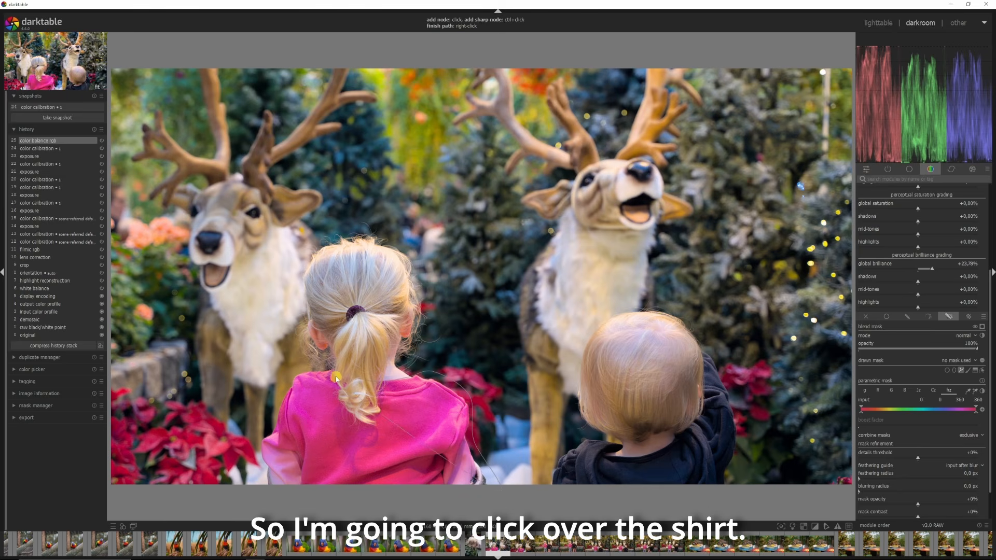
pyautogui.click(320, 373)
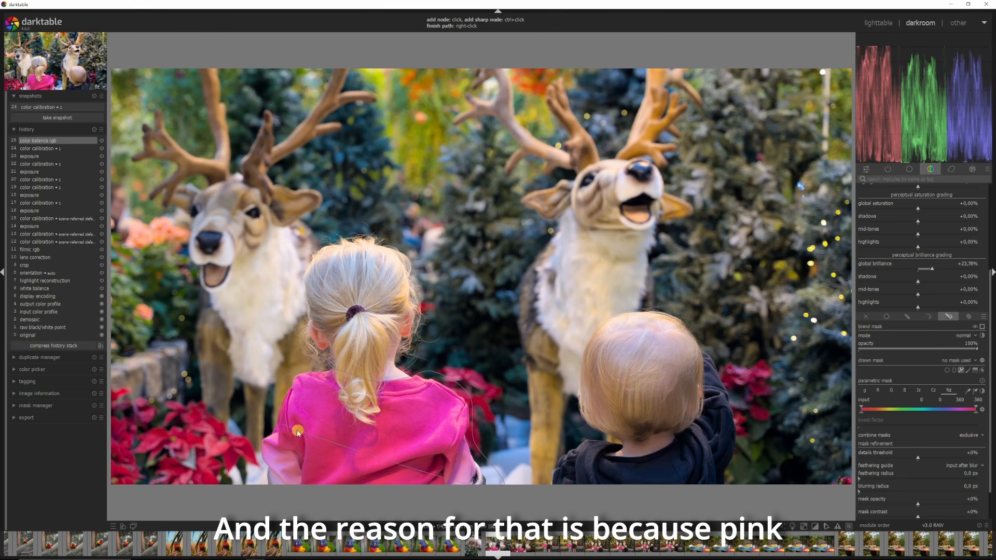
pyautogui.click(255, 486)
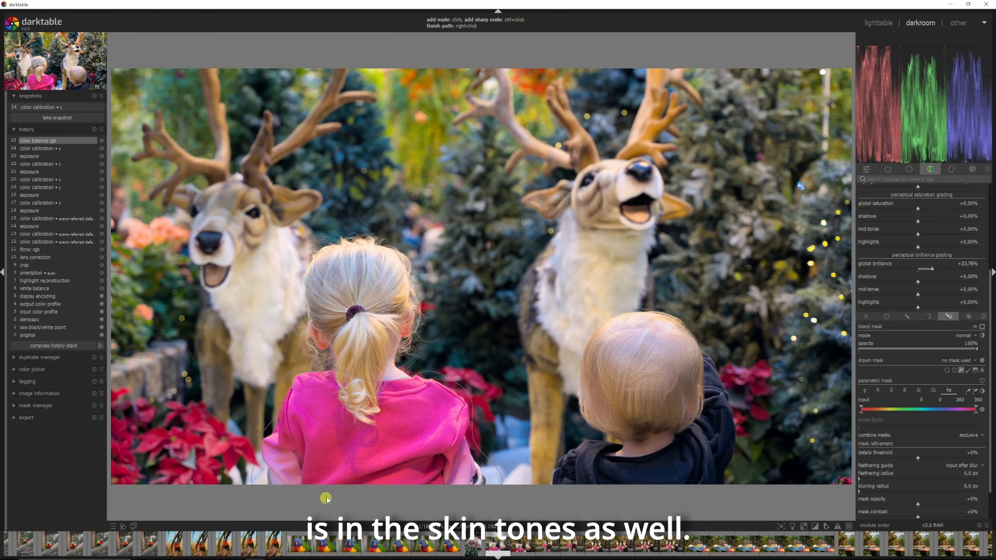
pyautogui.rightClick(404, 494)
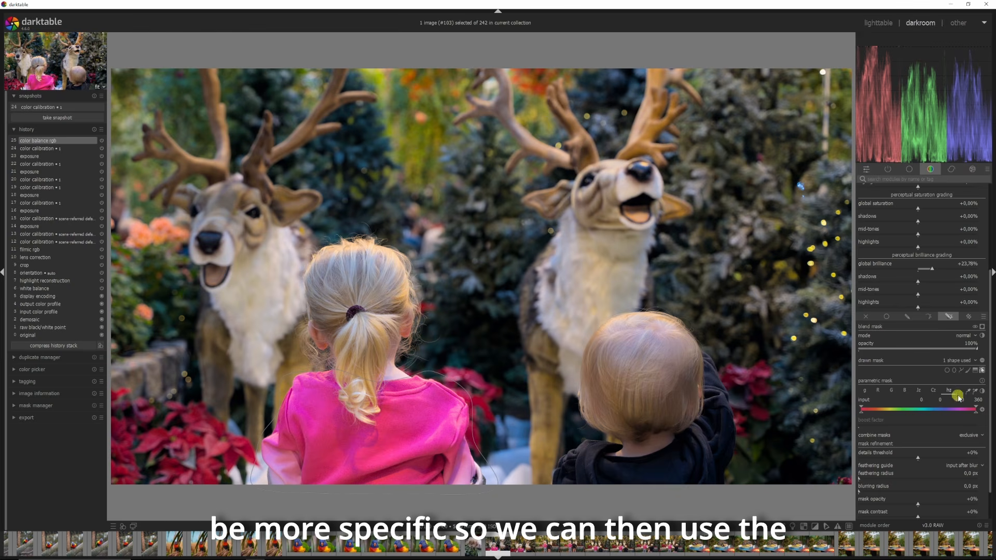
# Step: Browse the parametric mask channels and select the hue (hz) channel
pyautogui.click(865, 391)
pyautogui.click(877, 391)
pyautogui.click(891, 391)
pyautogui.click(904, 391)
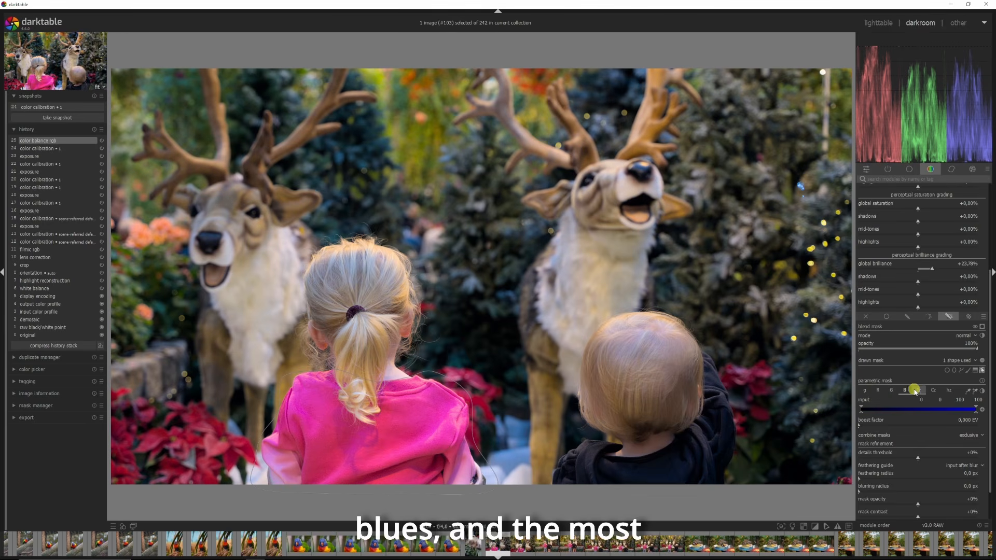
pyautogui.click(948, 391)
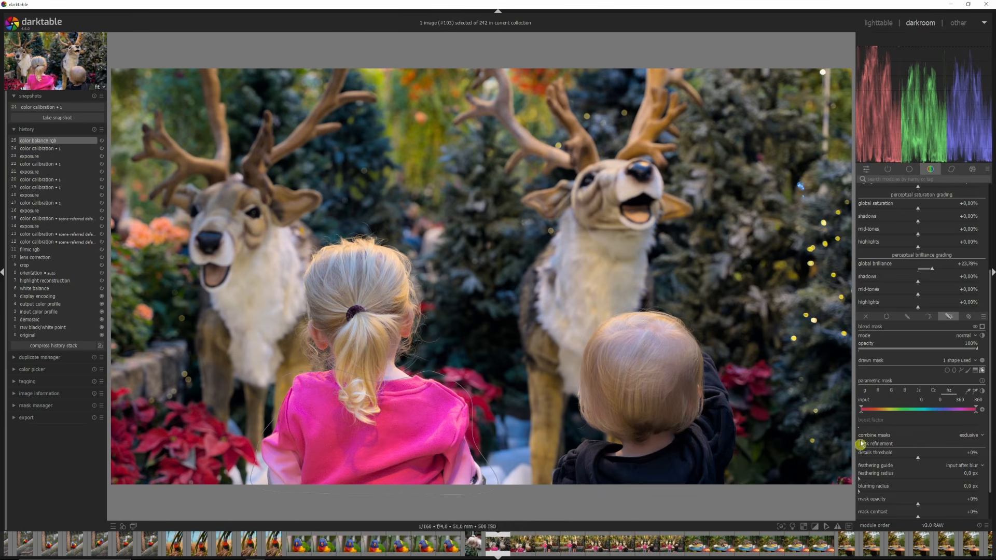
# Step: Sample the pink jacket with the color picker to set the parametric hue range
pyautogui.click(973, 392)
pyautogui.moveTo(421, 414); pyautogui.dragTo(364, 421)
pyautogui.moveTo(364, 421); pyautogui.dragTo(357, 398)
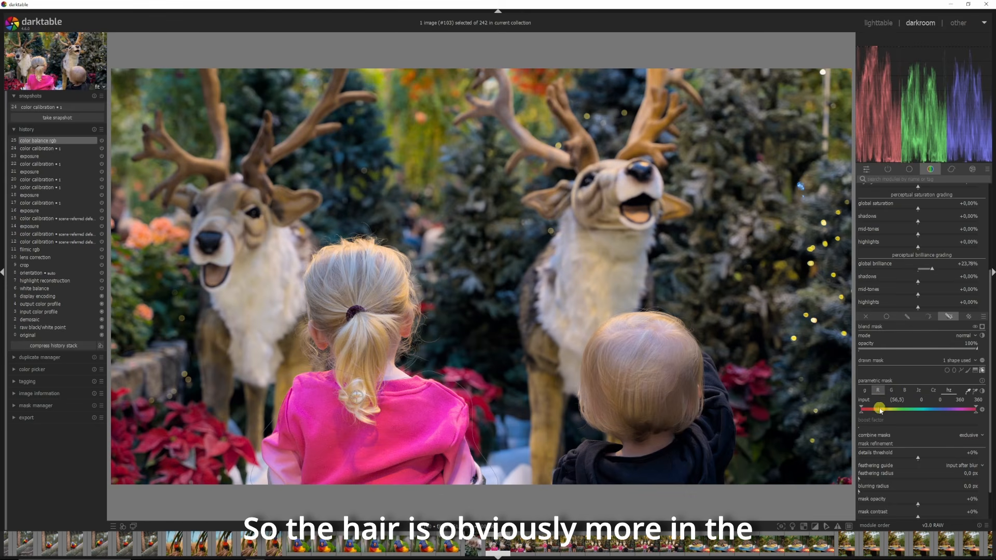
pyautogui.moveTo(362, 416); pyautogui.dragTo(429, 428)
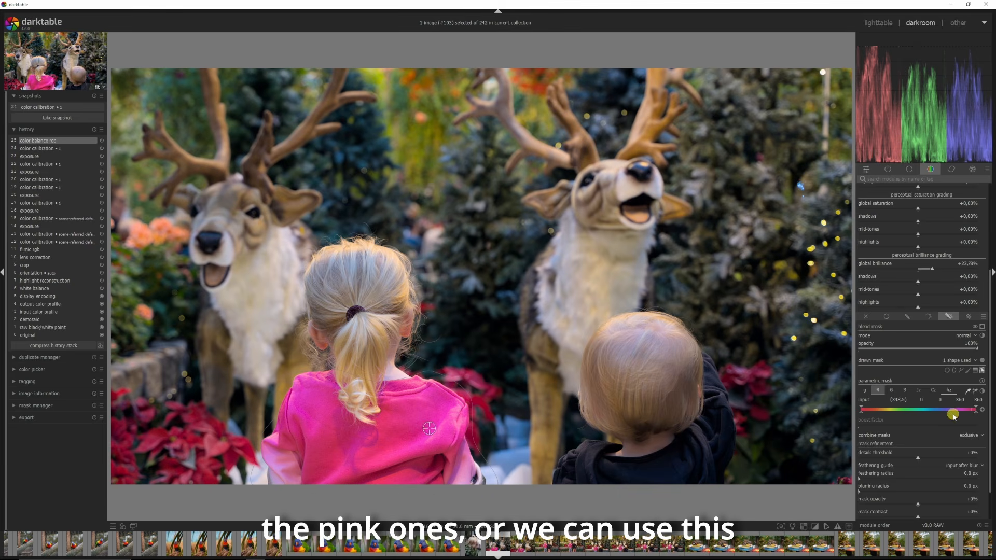
pyautogui.rightClick(977, 393)
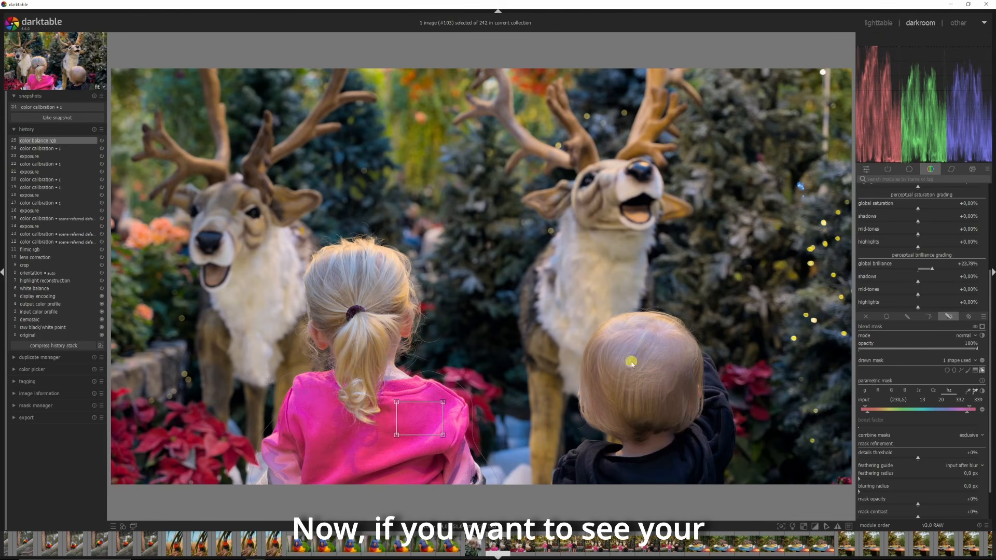
# Step: Show the mask overlay and tighten the hue range markers to 13, 31, 260 and 339
pyautogui.click(981, 326)
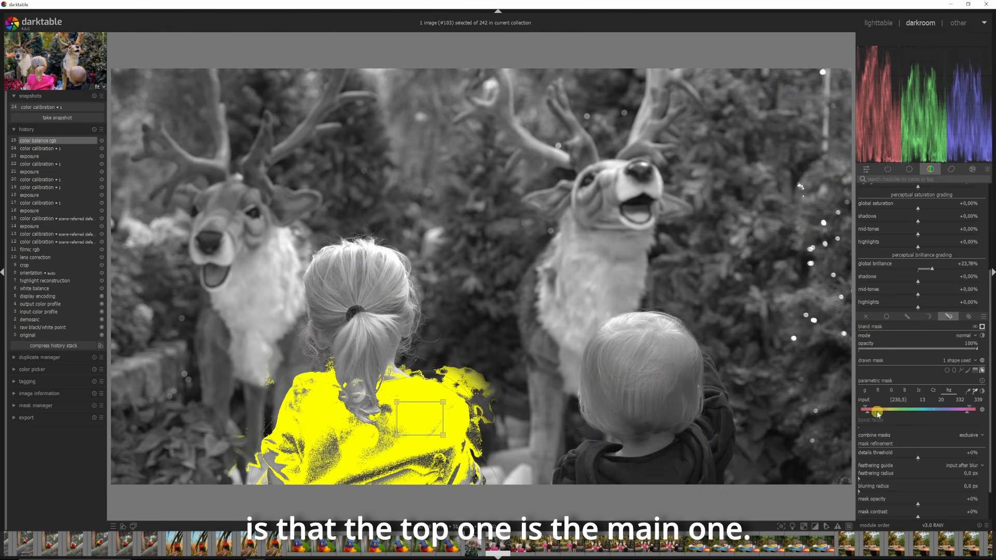
pyautogui.moveTo(968, 414); pyautogui.dragTo(941, 415)
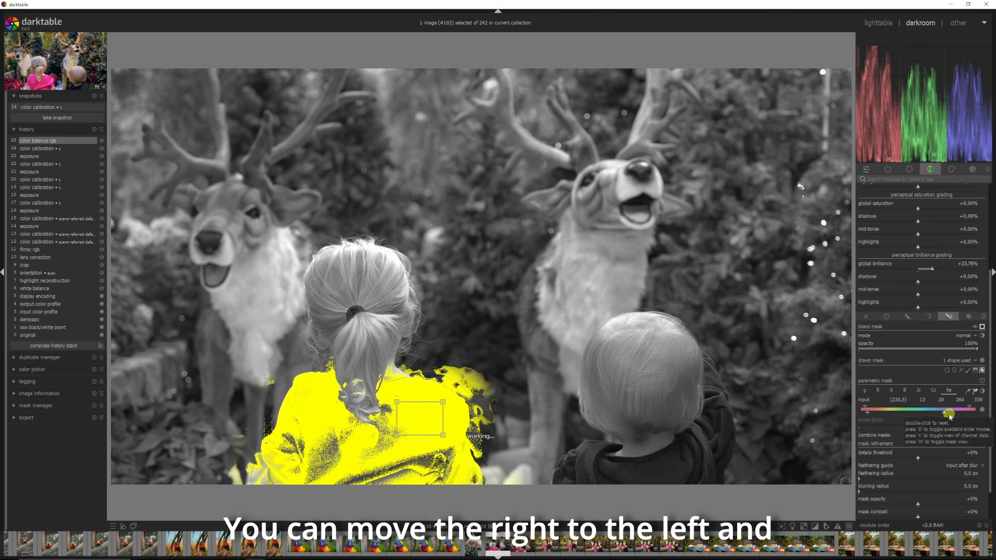
pyautogui.moveTo(869, 415)
pyautogui.mouseDown()
pyautogui.moveTo(890, 415)
pyautogui.moveTo(876, 414)
pyautogui.mouseUp()
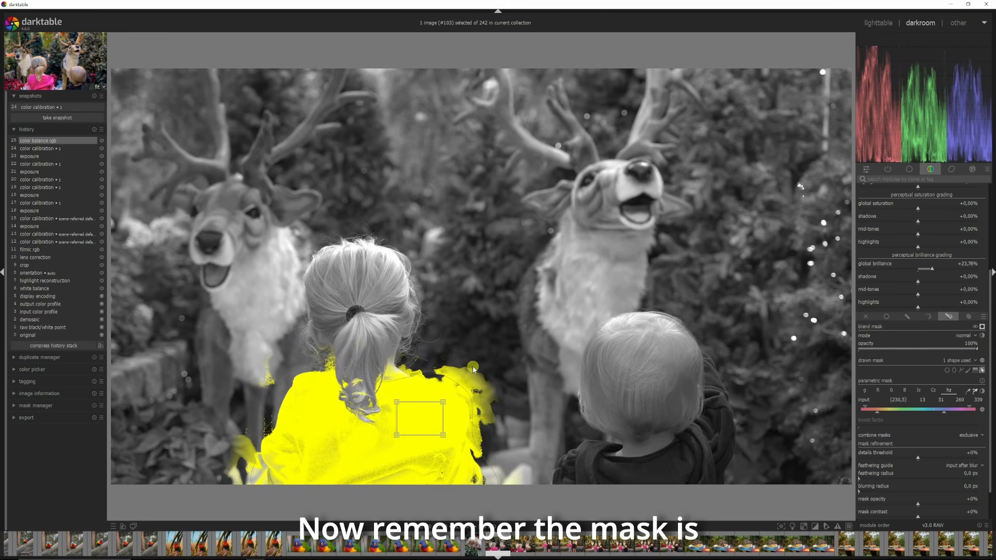
# Step: Refine the hue range markers to 0, 55, 311 and 339, then hide the mask overlay
pyautogui.click(981, 327)
pyautogui.click(981, 328)
pyautogui.moveTo(878, 409)
pyautogui.mouseDown()
pyautogui.moveTo(858, 412)
pyautogui.moveTo(879, 414)
pyautogui.mouseUp()
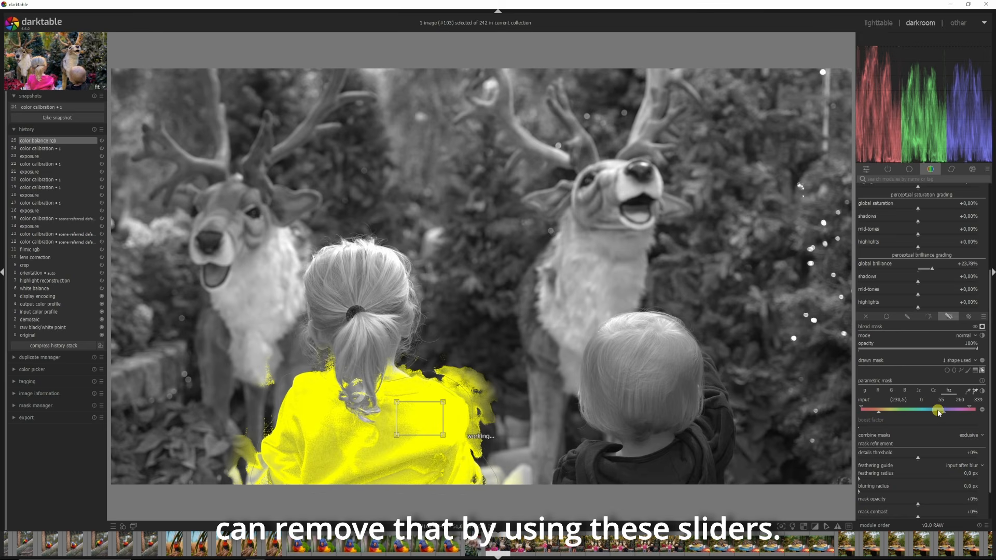
pyautogui.moveTo(939, 413); pyautogui.dragTo(963, 415)
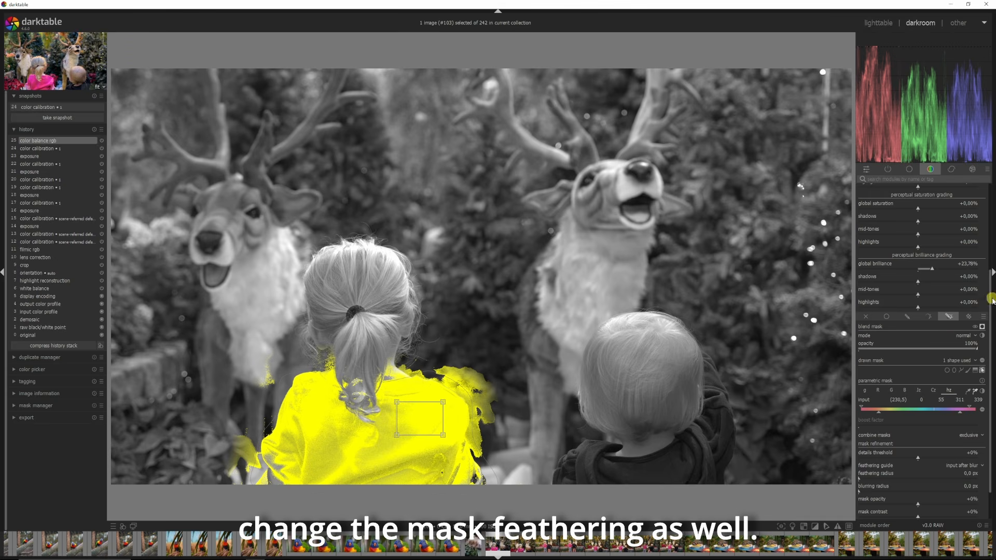
pyautogui.click(981, 327)
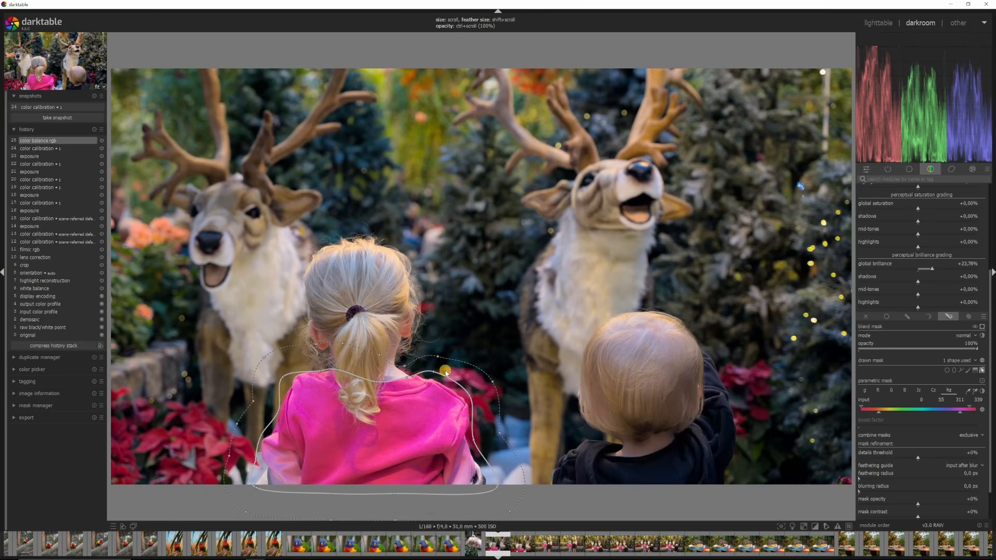
# Step: Adjust the drawn path's size and feather size on the image
pyautogui.scroll(5, 445, 373)
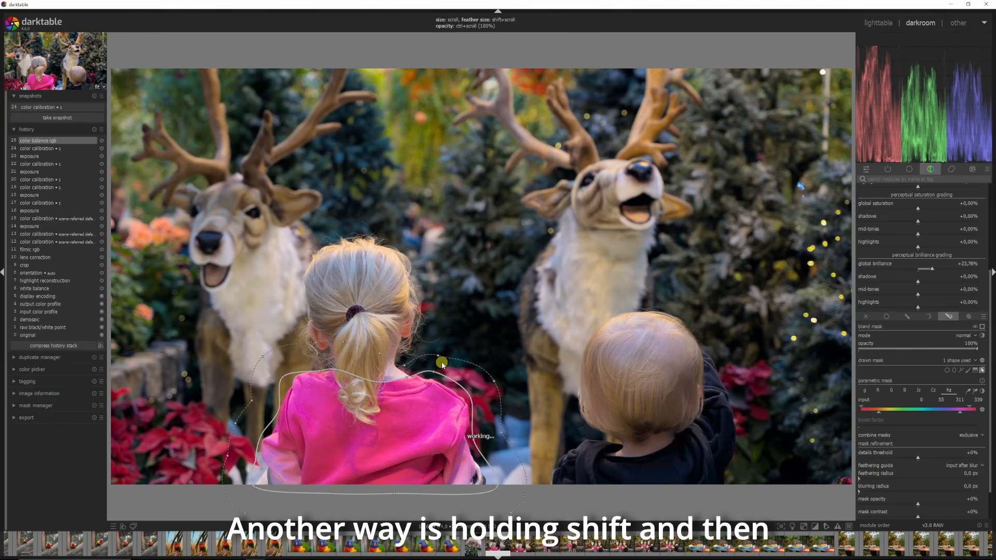
pyautogui.scroll(-5, 441, 365)
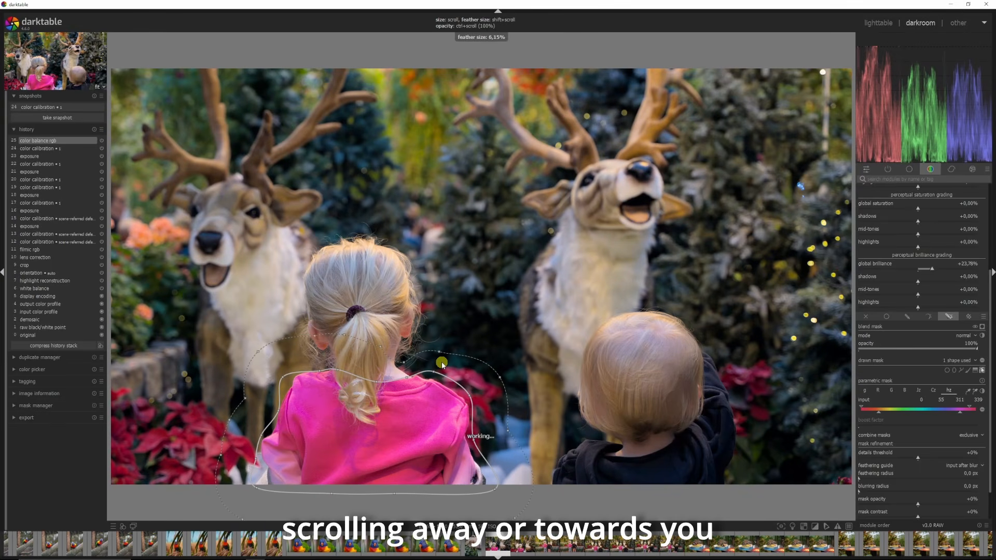
pyautogui.scroll(-3, 441, 365)
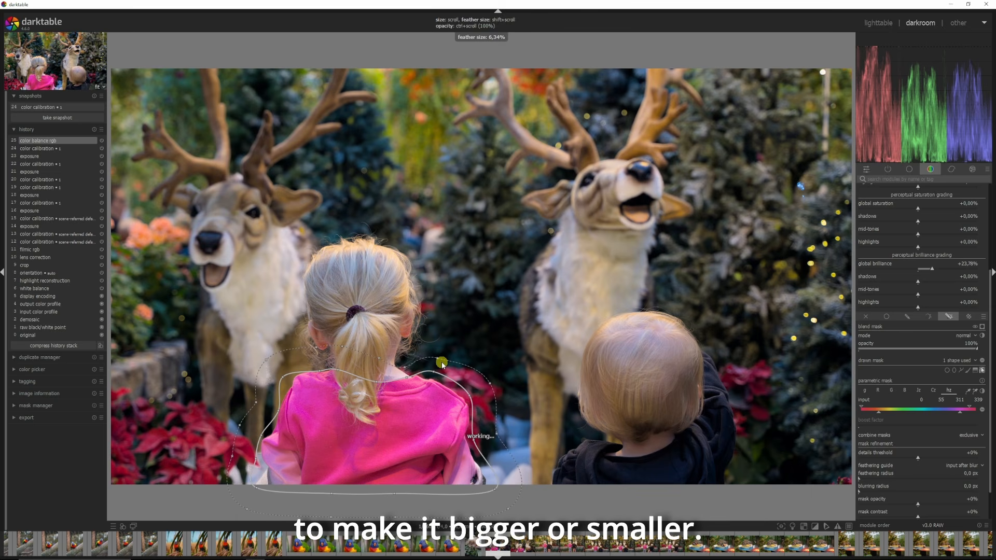
pyautogui.scroll(-2, 442, 365)
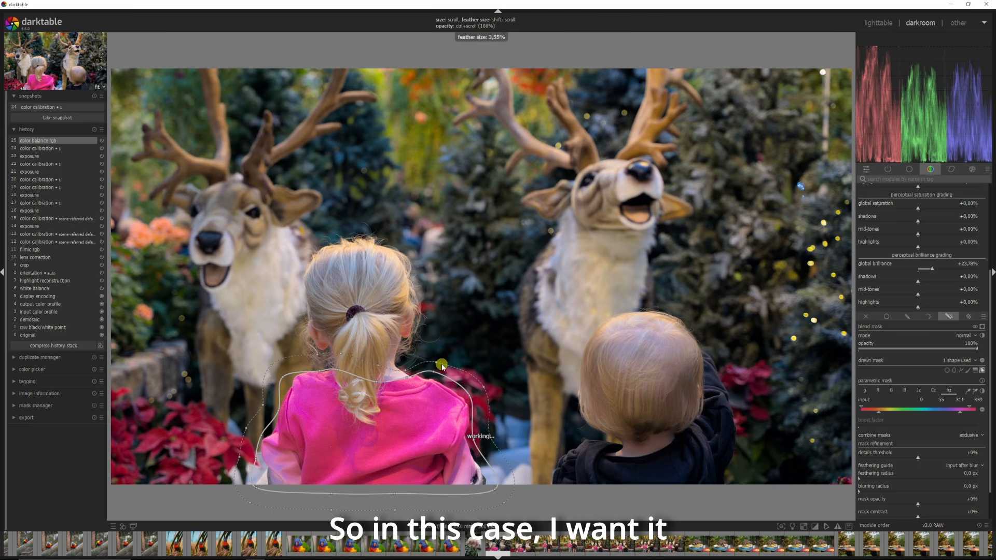
pyautogui.scroll(-5, 442, 365)
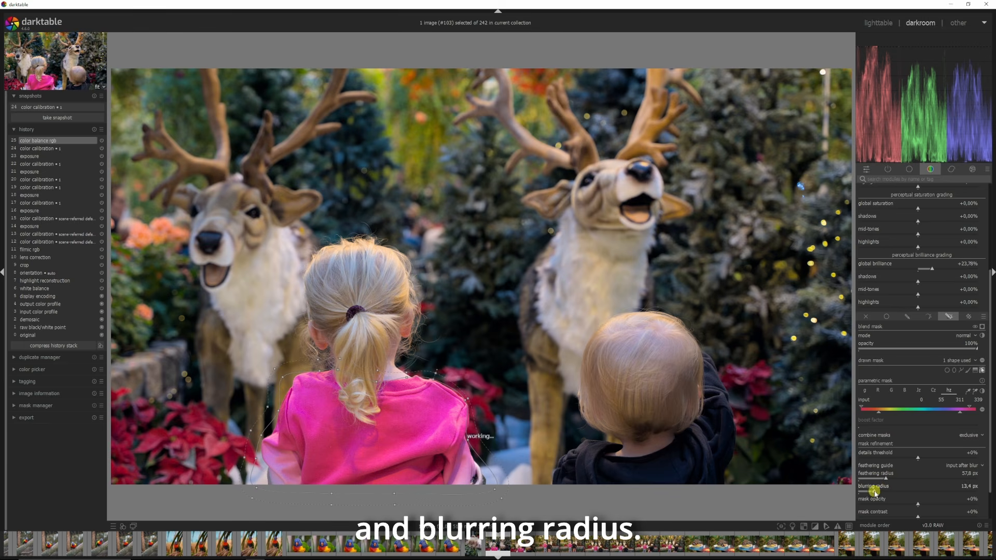
# Step: Show the mask overlay and set mask opacity to -26% and mask contrast to -14%
pyautogui.click(981, 327)
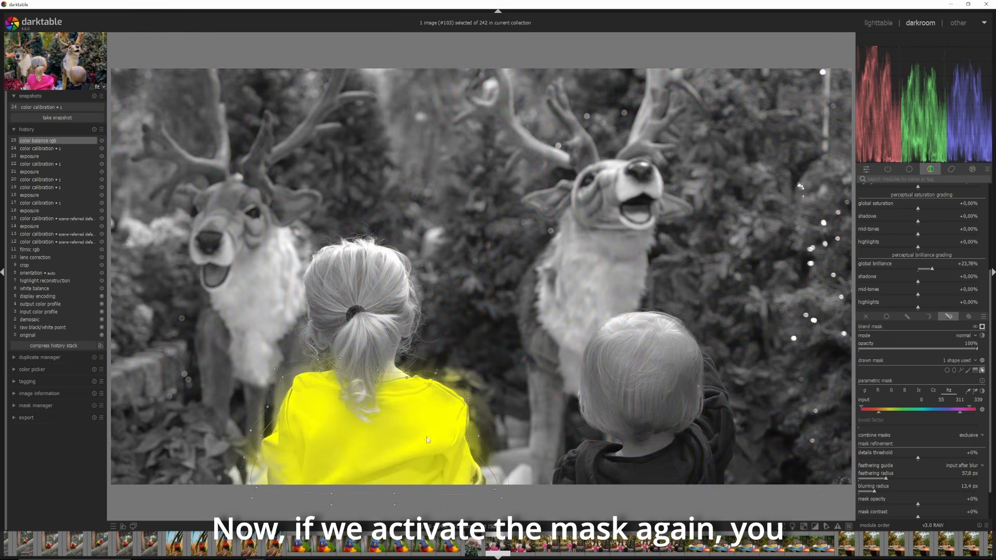
pyautogui.moveTo(882, 478)
pyautogui.mouseDown()
pyautogui.moveTo(864, 493)
pyautogui.moveTo(938, 507)
pyautogui.moveTo(905, 508)
pyautogui.mouseUp()
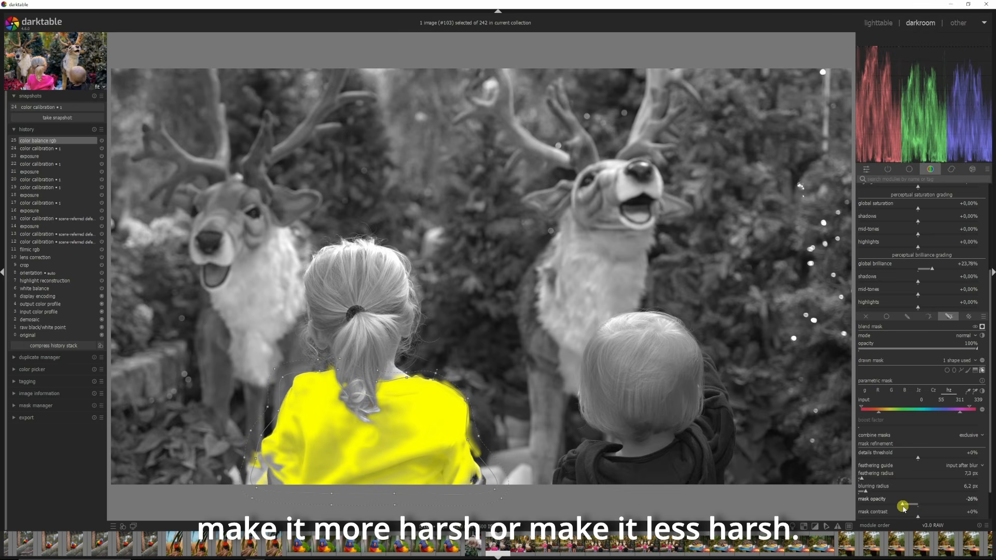
pyautogui.moveTo(905, 515)
pyautogui.mouseDown()
pyautogui.moveTo(952, 516)
pyautogui.moveTo(882, 516)
pyautogui.moveTo(910, 516)
pyautogui.mouseUp()
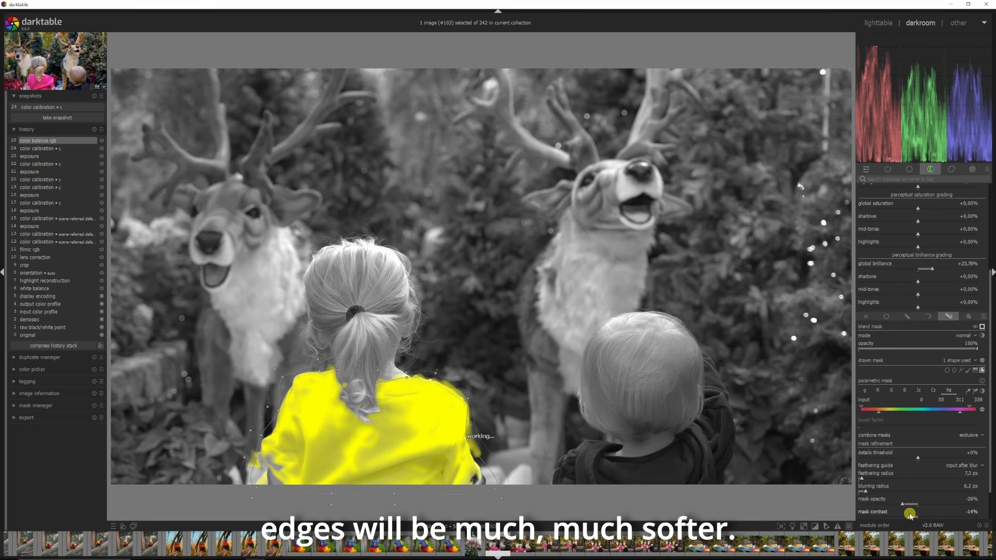
# Step: Lower the masked global brilliance to -1.63%
pyautogui.scroll(3, 985, 328)
pyautogui.moveTo(931, 347); pyautogui.dragTo(911, 345)
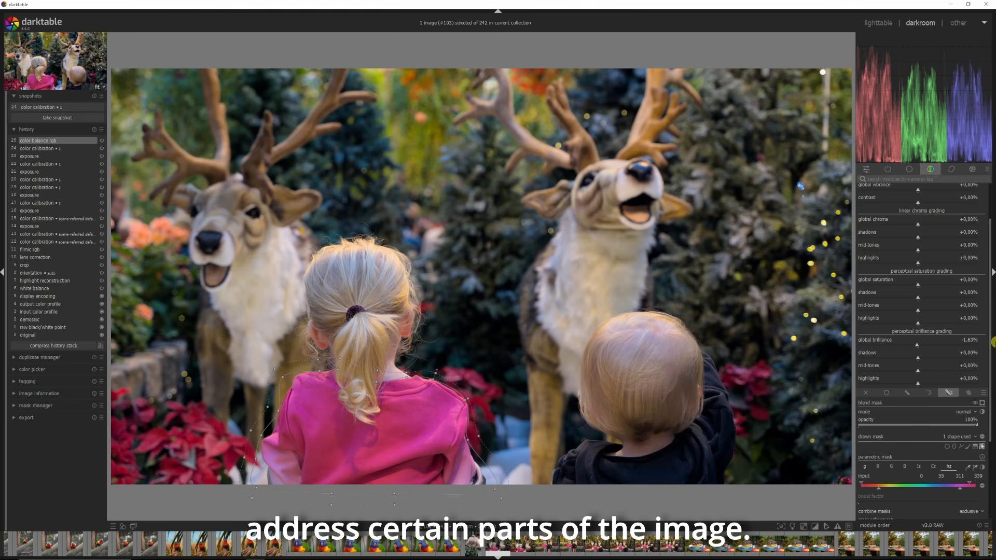
# Step: Reset the color balance rgb module and set global brilliance to +16.61%
pyautogui.moveTo(990, 235); pyautogui.dragTo(991, 196)
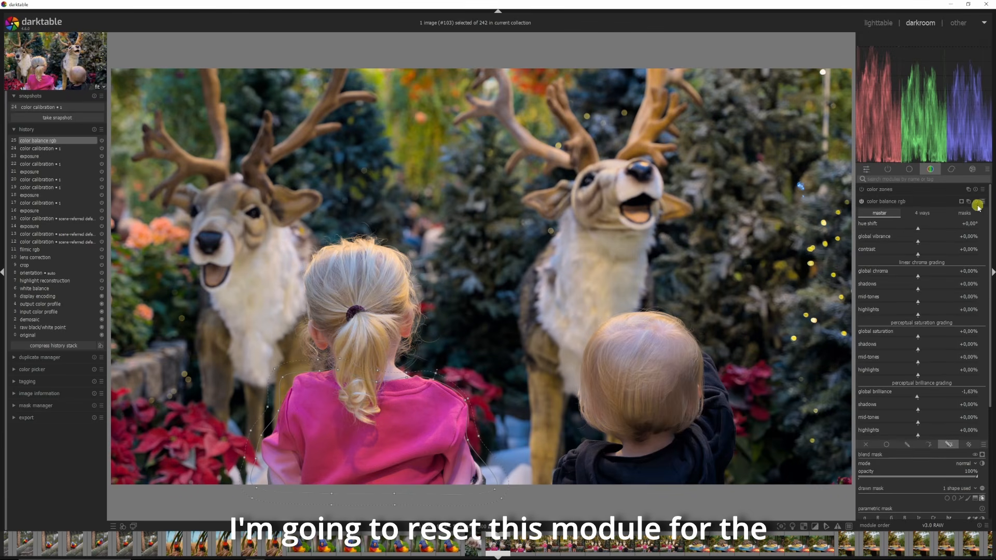
pyautogui.click(976, 202)
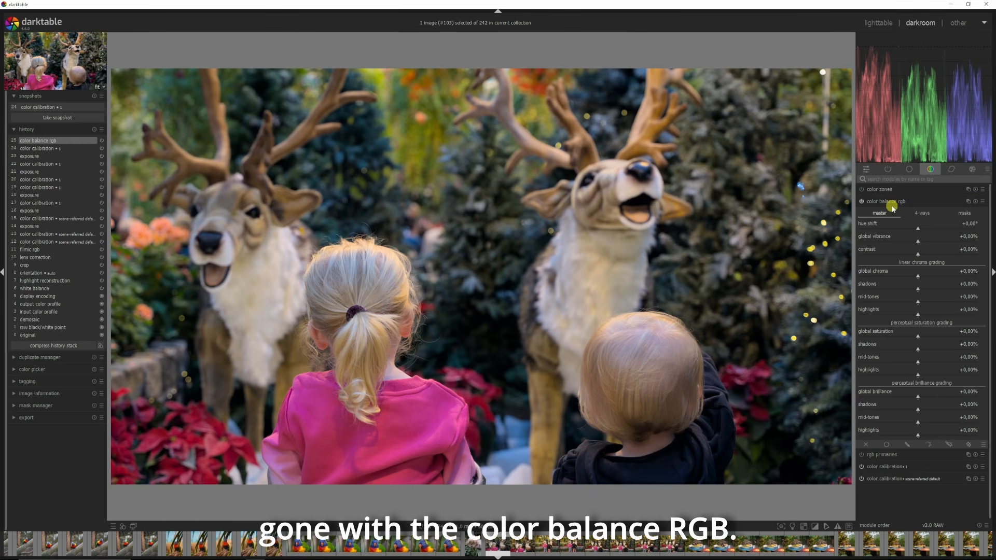
pyautogui.moveTo(920, 400); pyautogui.dragTo(928, 398)
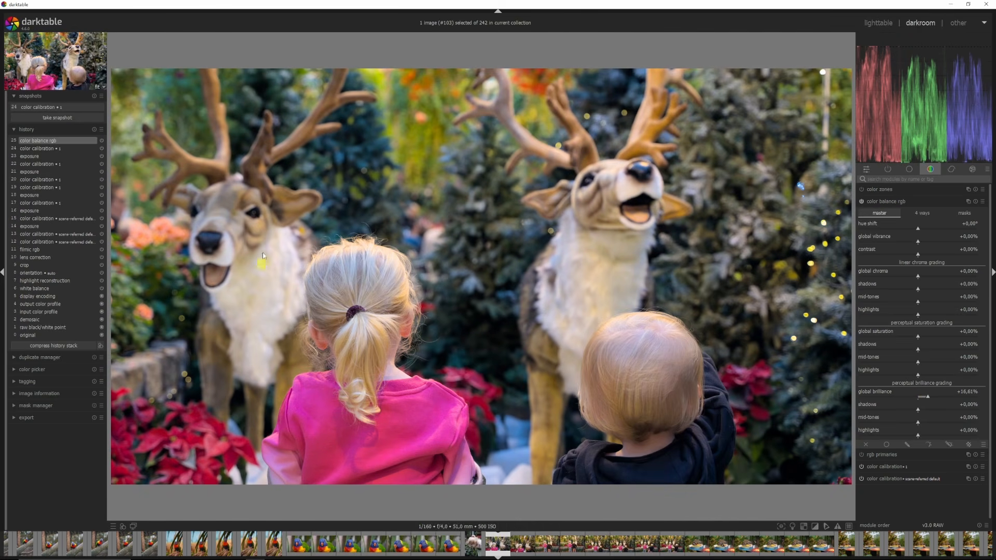
# Step: Take a snapshot and step back in history to item 12, color calibration
pyautogui.click(70, 118)
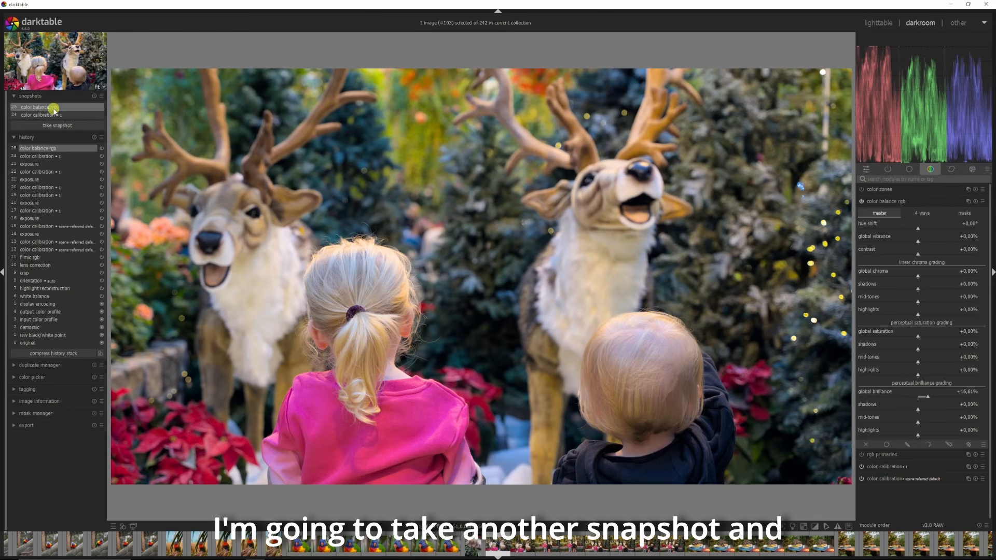
pyautogui.click(40, 249)
pyautogui.moveTo(845, 205); pyautogui.dragTo(894, 268)
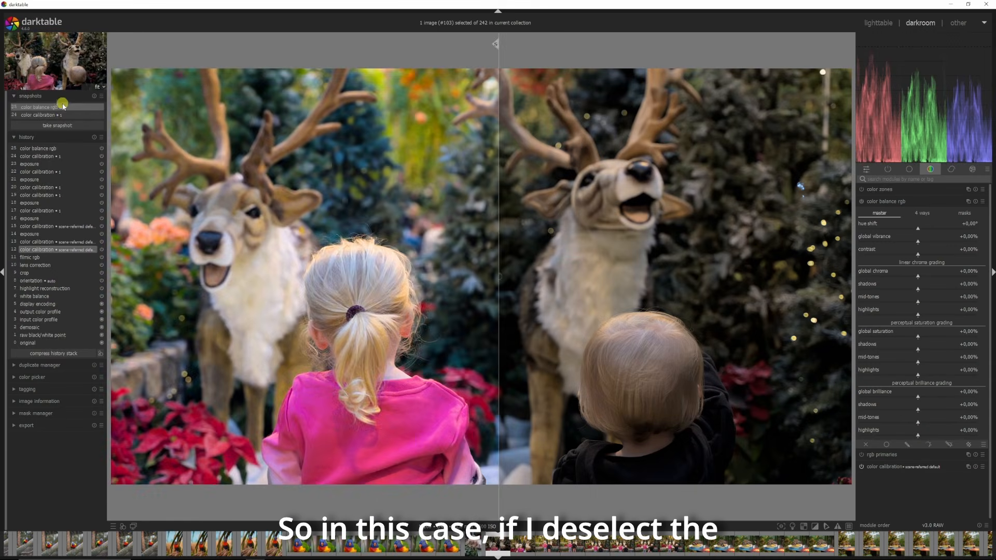
# Step: Toggle the snapshot comparison on and off, then clear the snapshot list
pyautogui.click(61, 108)
pyautogui.click(61, 107)
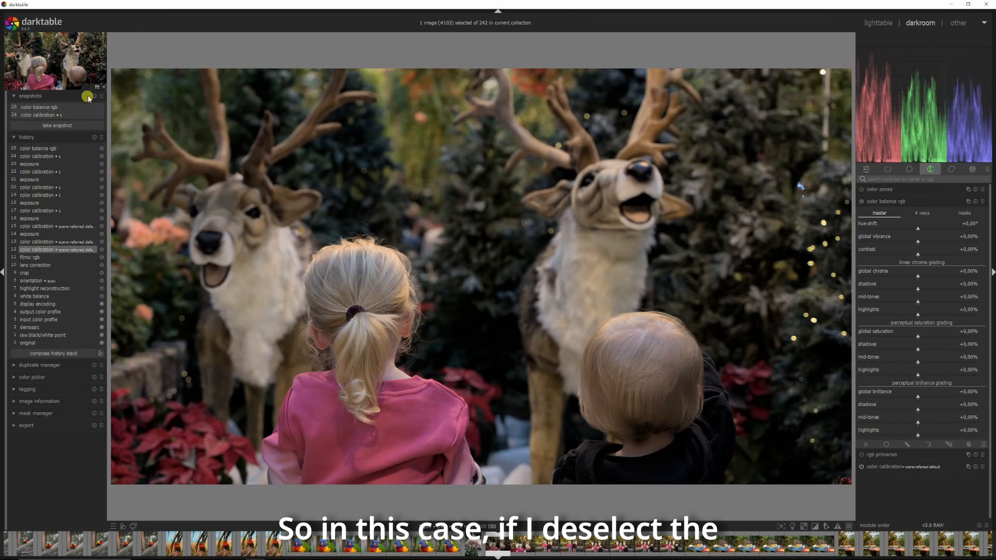
pyautogui.click(93, 96)
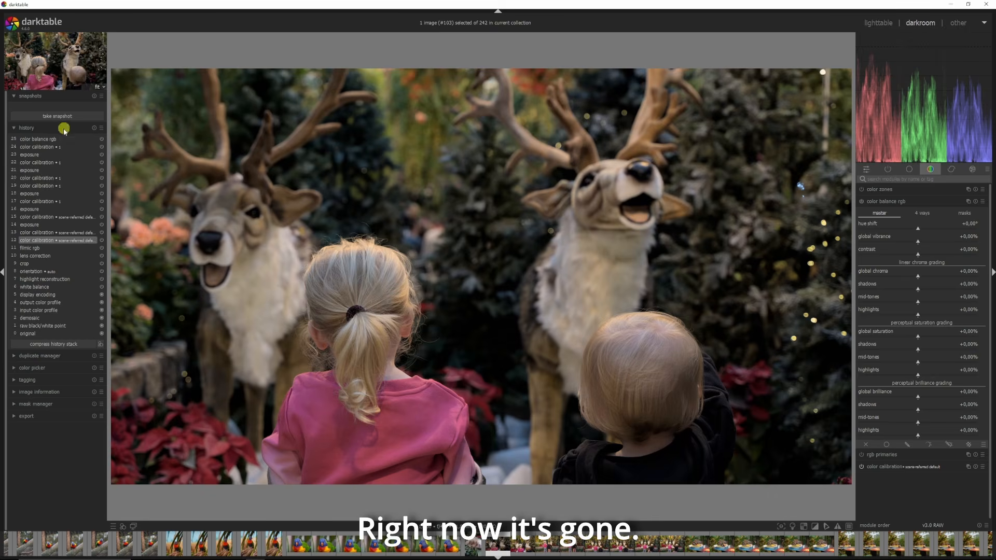
# Step: Return to the latest history item and create a duplicate of the image in the duplicate manager
pyautogui.click(46, 139)
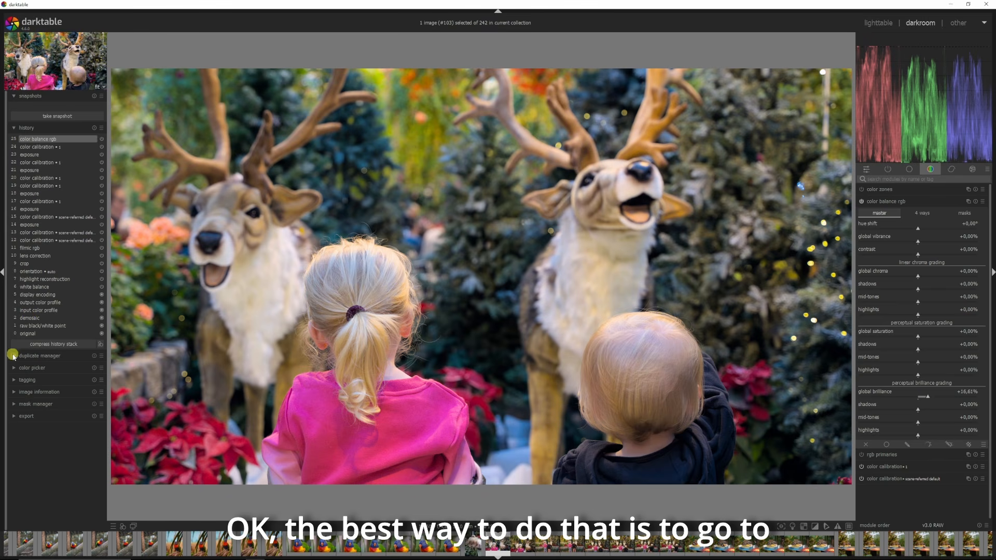
pyautogui.click(13, 356)
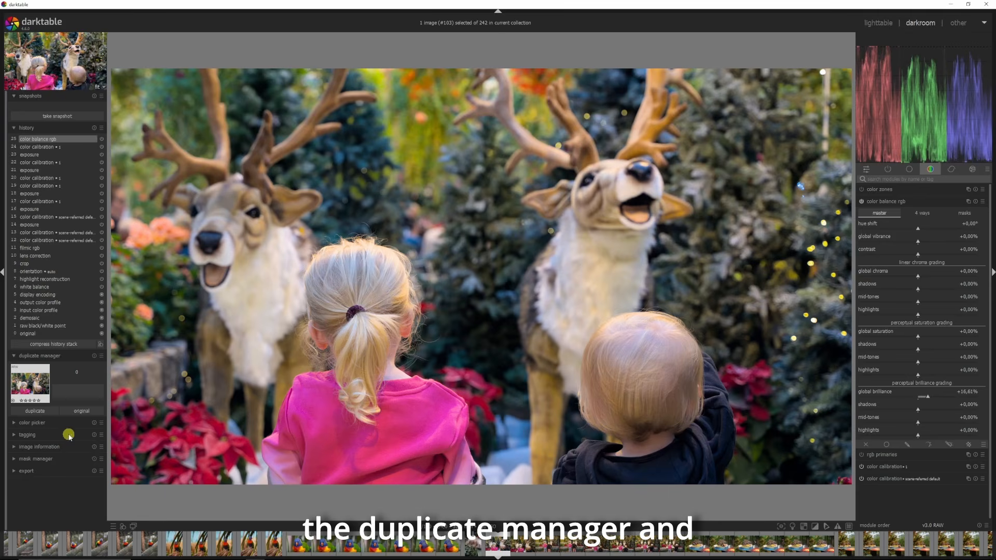
pyautogui.click(32, 410)
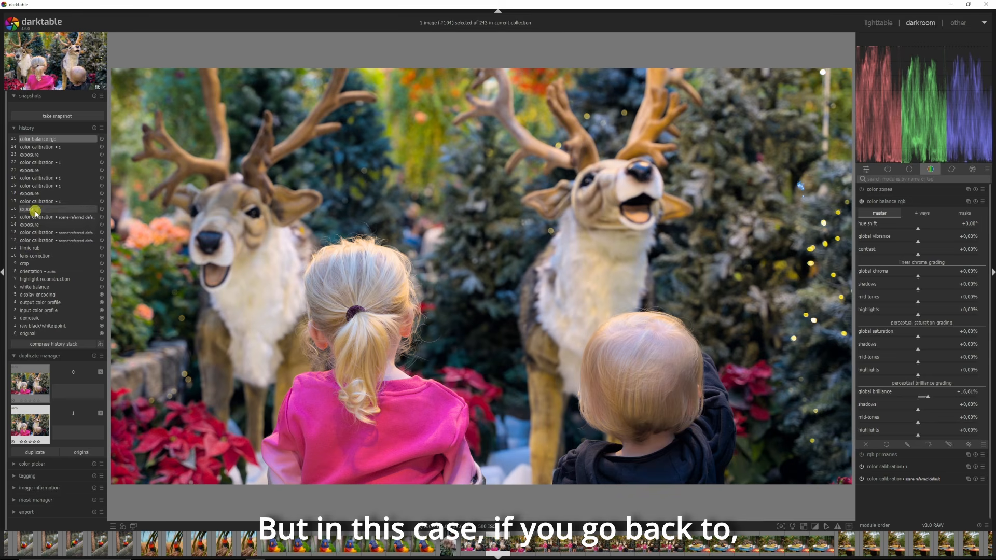
# Step: Select the exposure step in the duplicate's history stack
pyautogui.click(32, 224)
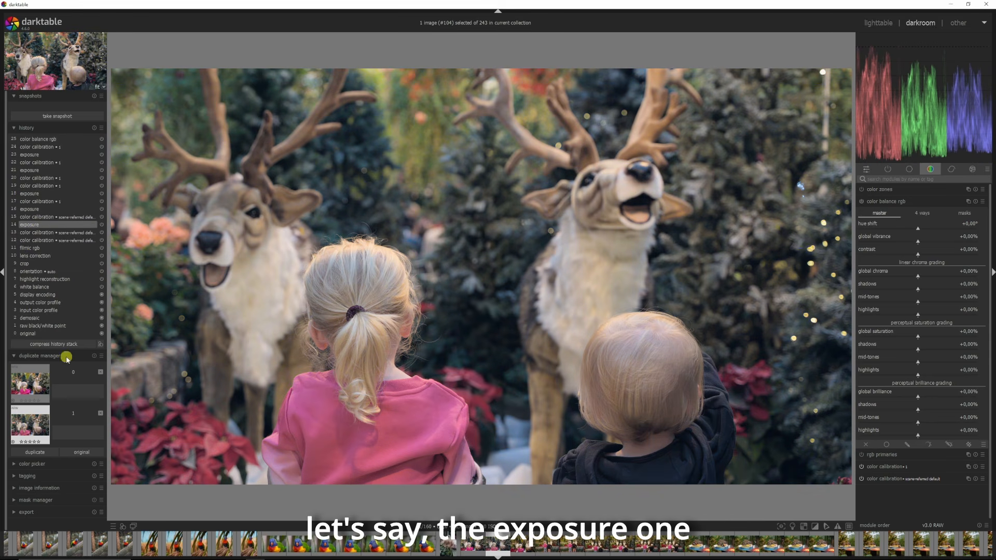
# Step: Compress the duplicate's history stack at the exposure step, then switch to the original version and back to the duplicate
pyautogui.click(60, 344)
pyautogui.moveTo(25, 358)
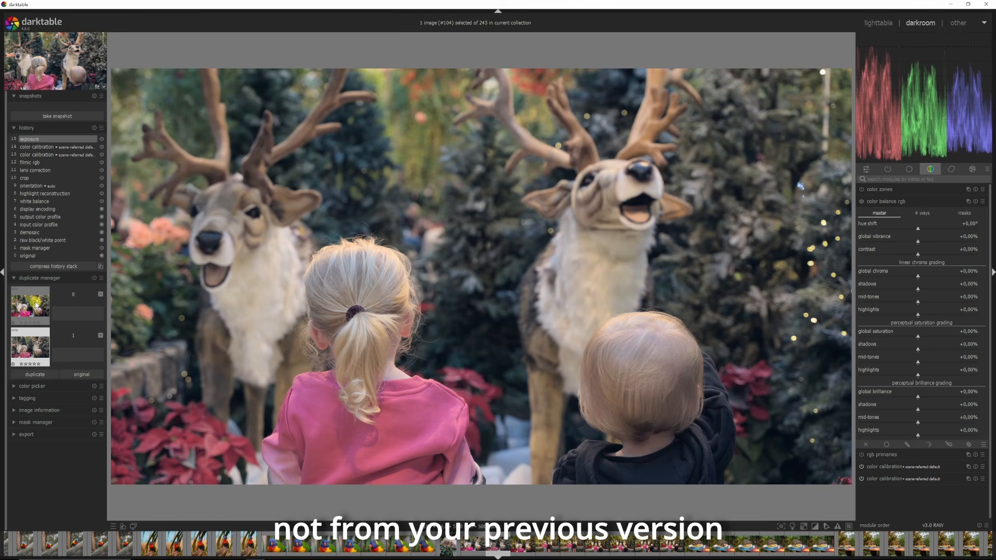
pyautogui.click(35, 305)
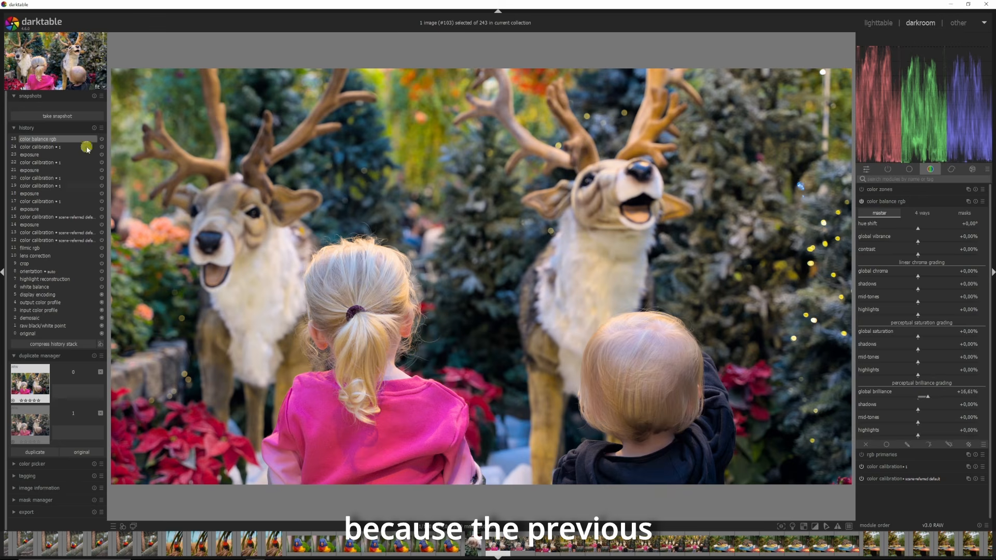
pyautogui.click(25, 428)
# Step: Search for the color calibration module, expand it and open its gray tab
pyautogui.click(895, 180)
pyautogui.write('color c')
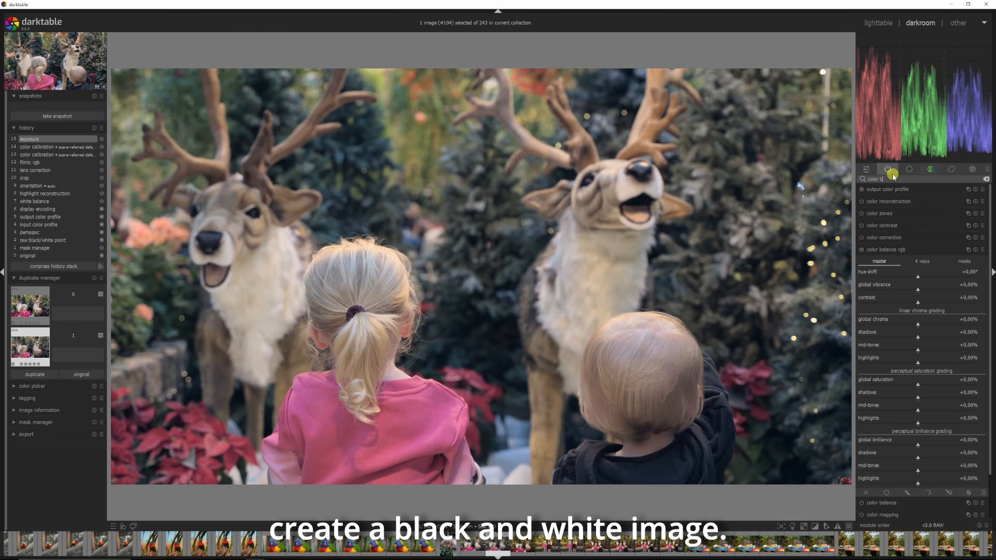
pyautogui.write('alibr')
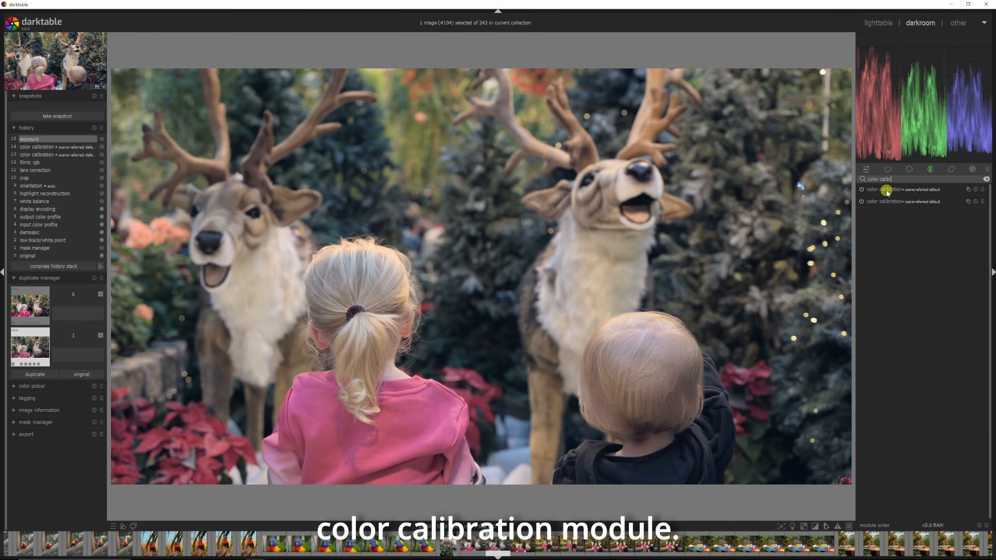
pyautogui.click(869, 190)
pyautogui.click(977, 201)
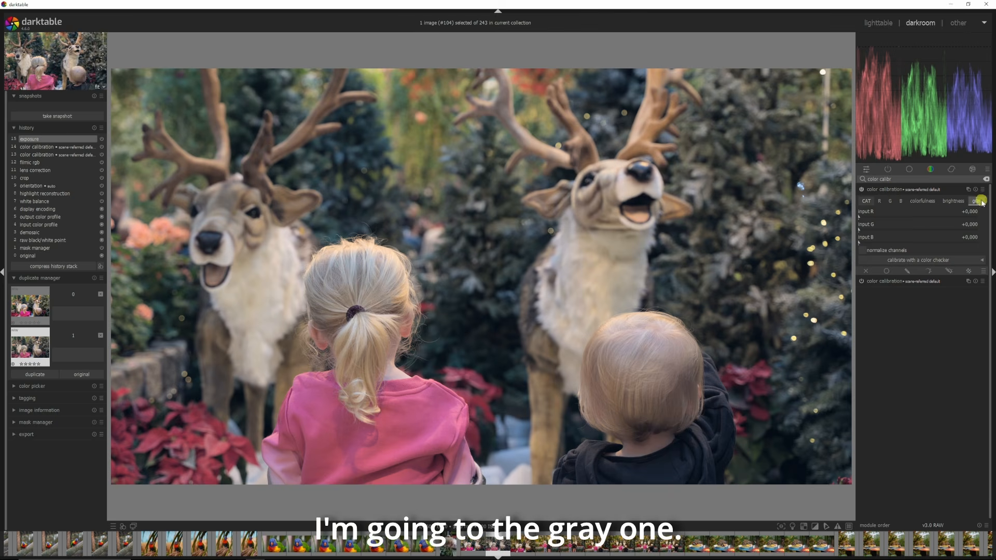
# Step: Set the gray channel mix to about 0.42 input R and 0.74 input G, adjusting input B as well
pyautogui.click(908, 214)
pyautogui.click(938, 229)
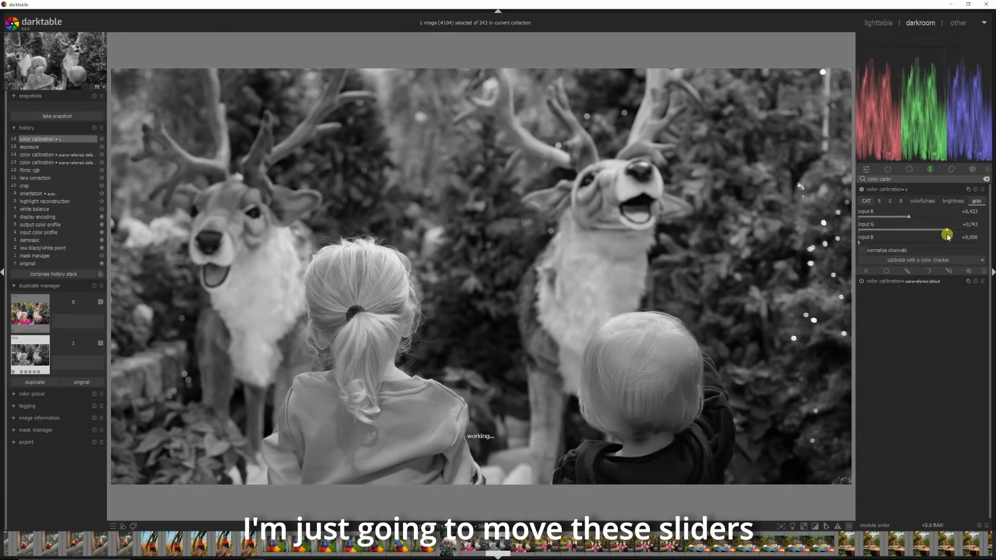
pyautogui.click(921, 240)
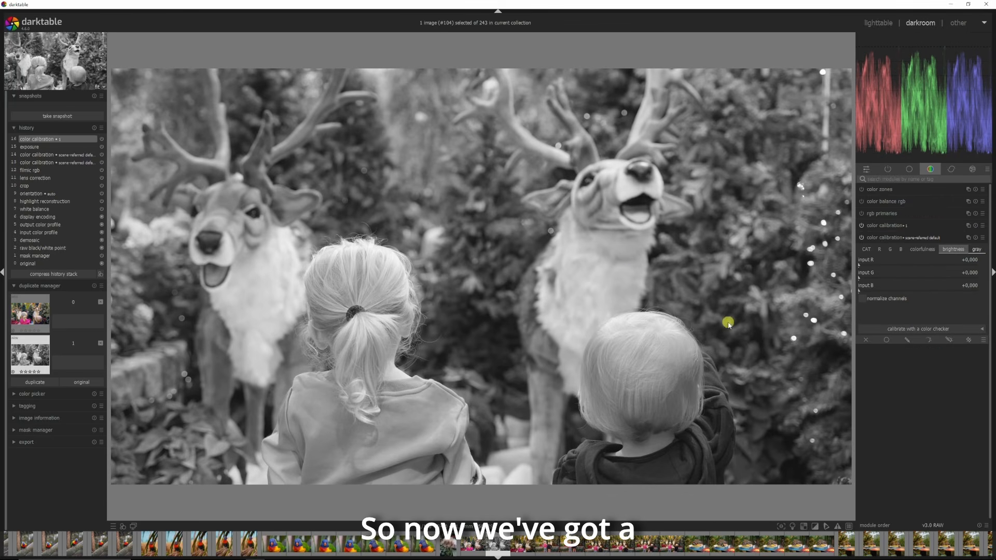
# Step: Switch between the original and the black-and-white duplicate to compare them
pyautogui.click(25, 314)
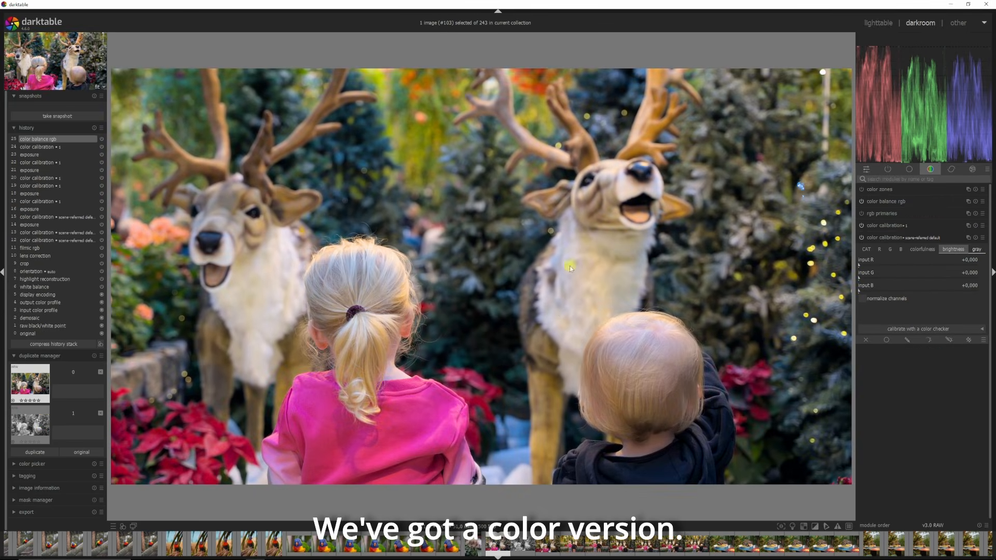
pyautogui.click(28, 425)
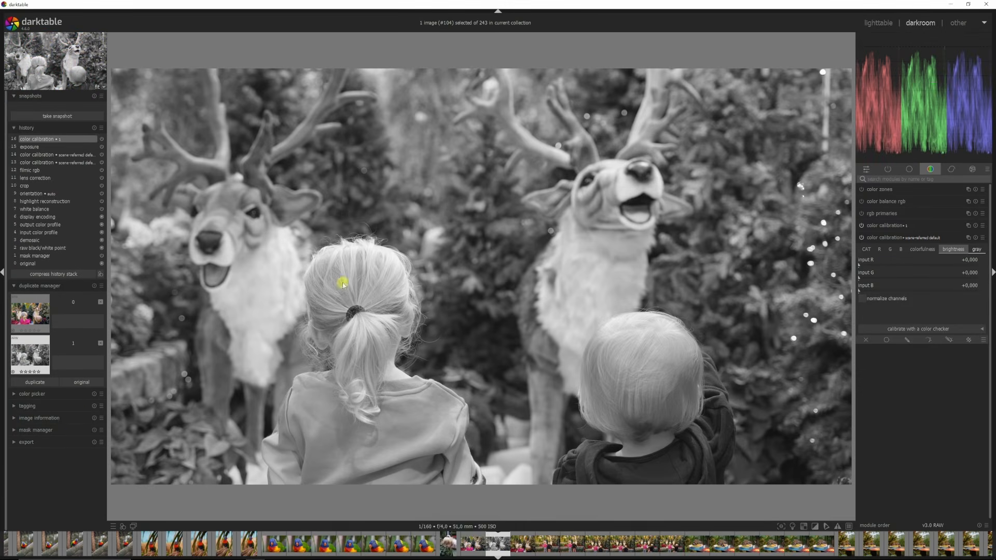
# Step: Expand the export module and set the file format to JPEG (8-bit) and the profile to sRGB (web-safe)
pyautogui.click(14, 448)
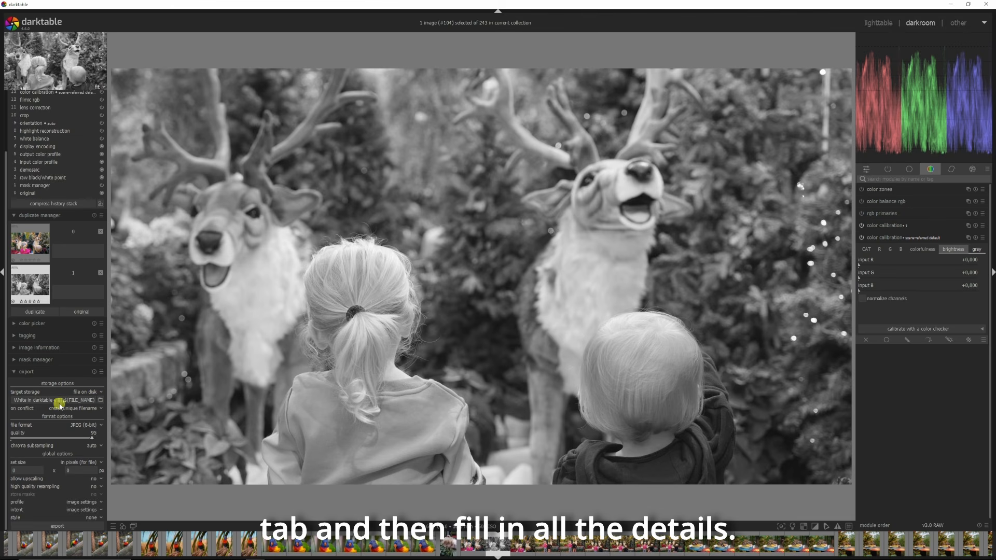
pyautogui.click(85, 426)
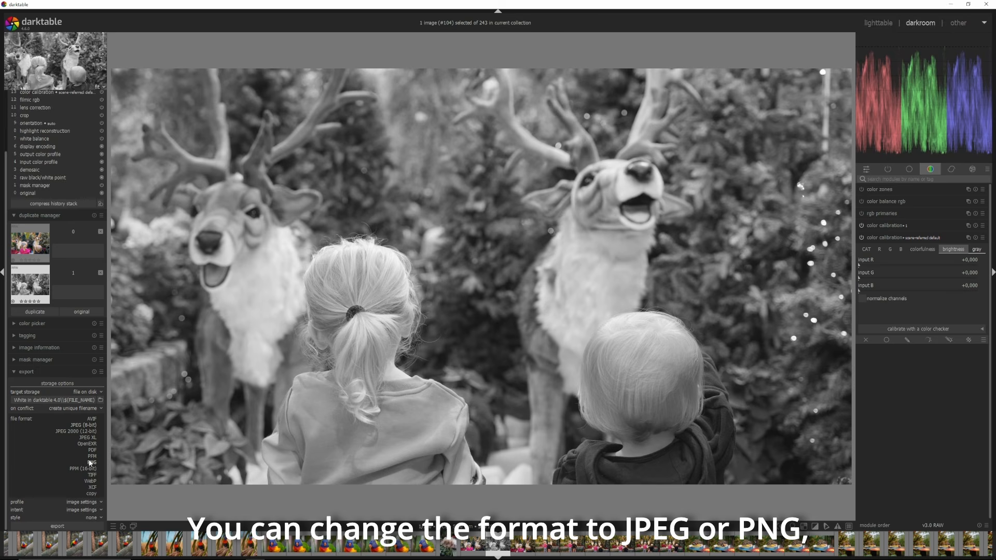
pyautogui.click(82, 424)
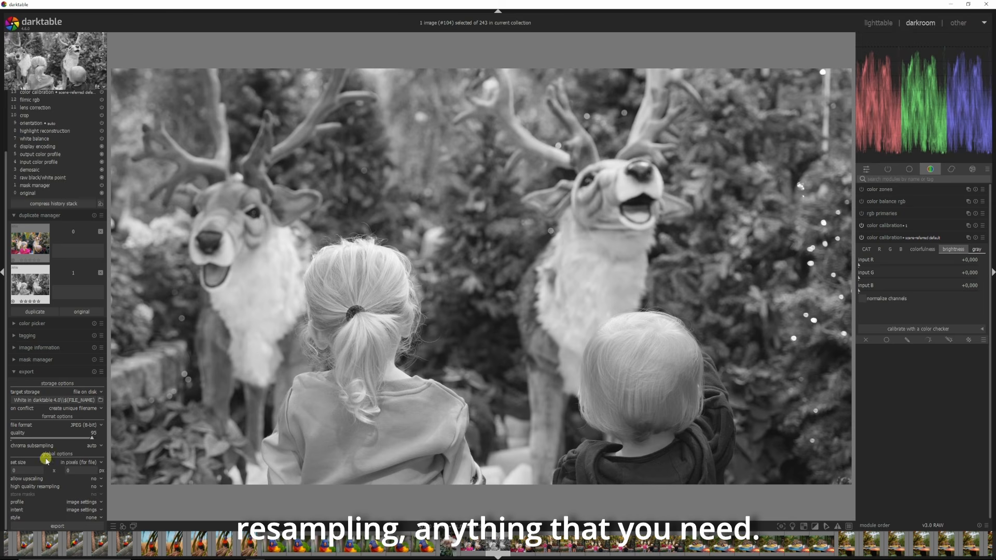
pyautogui.click(74, 501)
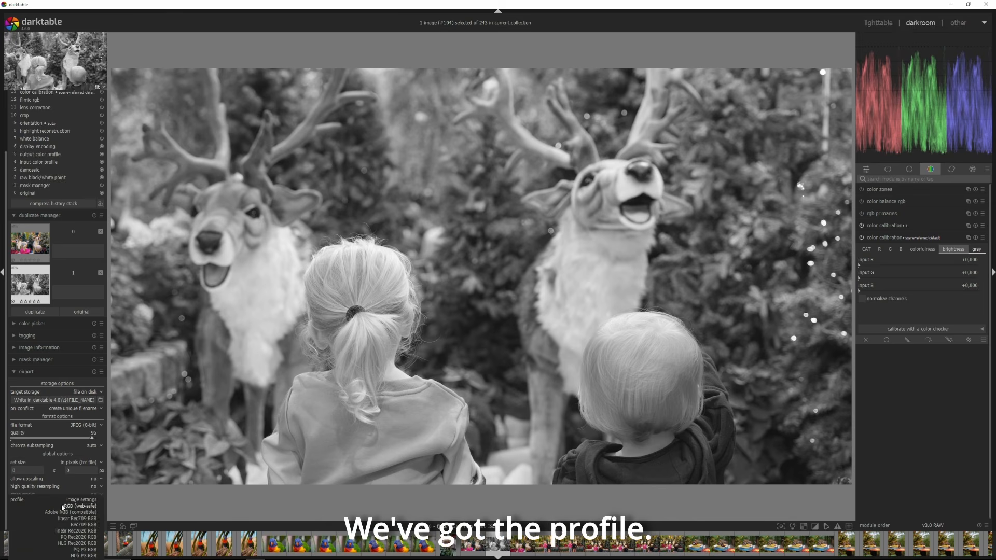
pyautogui.click(74, 498)
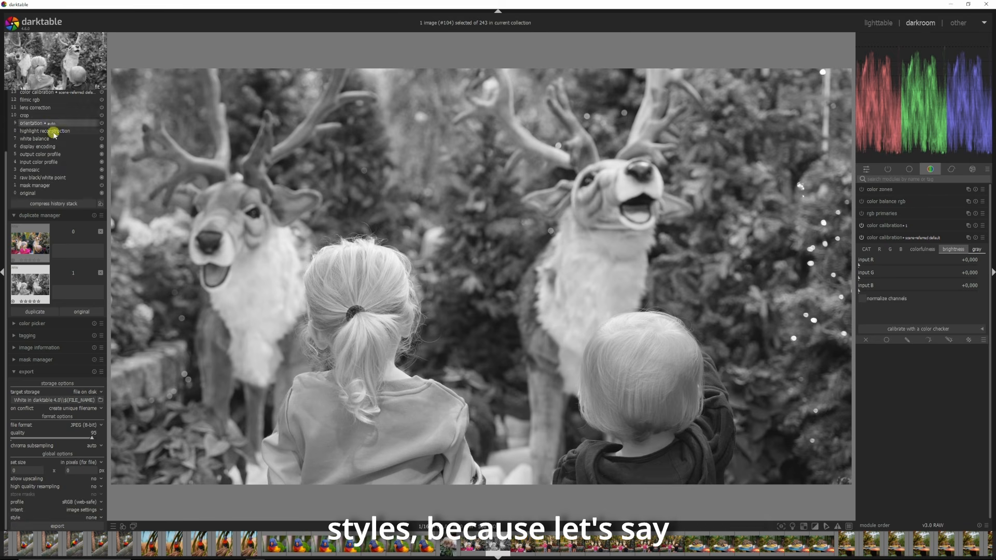
# Step: Switch to the original color version and open the create new style dialog from its history stack, then close it
pyautogui.click(39, 249)
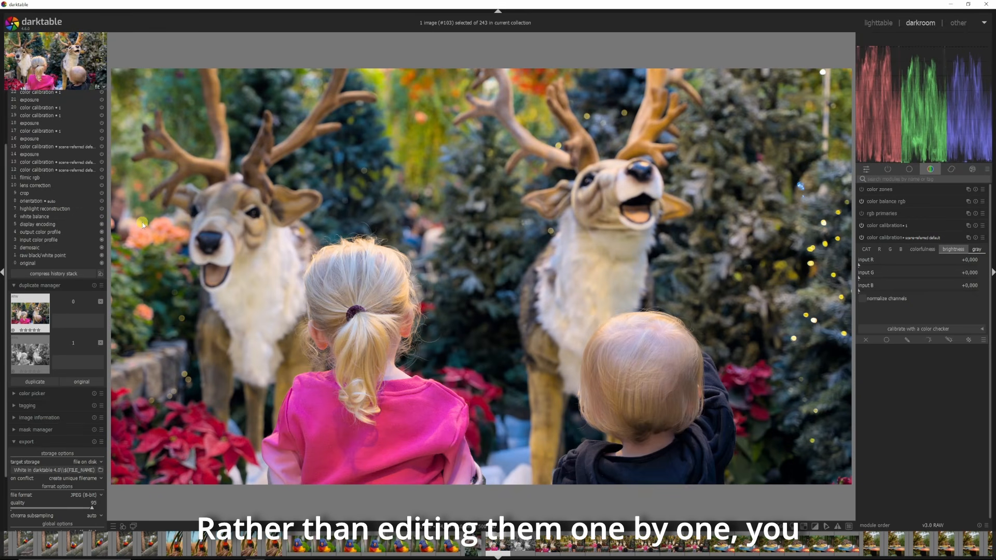
pyautogui.click(101, 274)
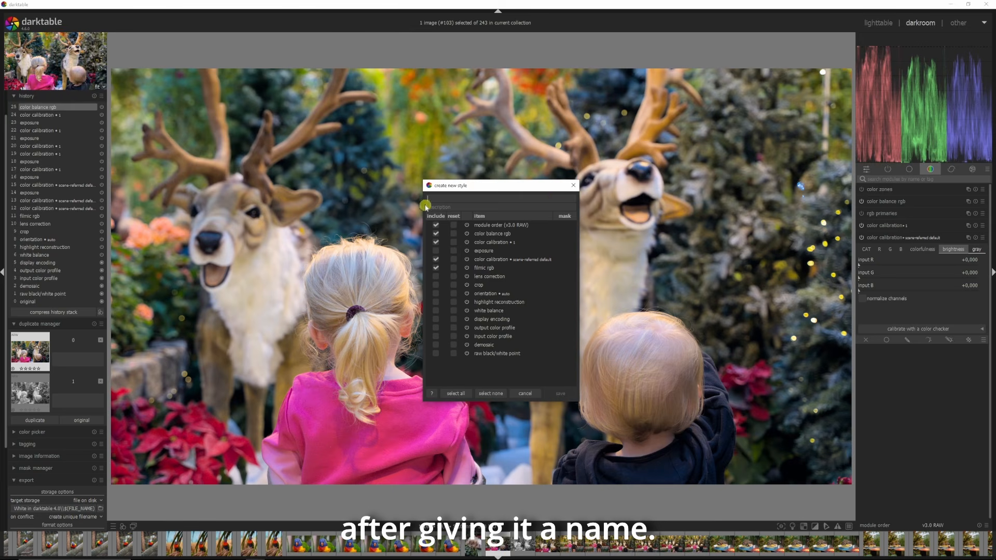
pyautogui.click(574, 184)
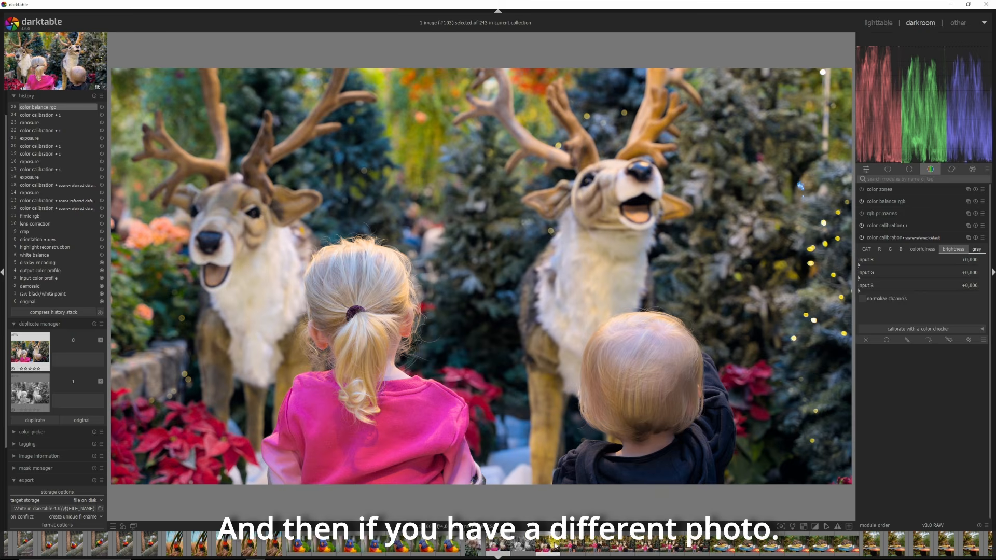
# Step: Open a different reindeer photo from the filmstrip, then return to the edited image
pyautogui.click(561, 547)
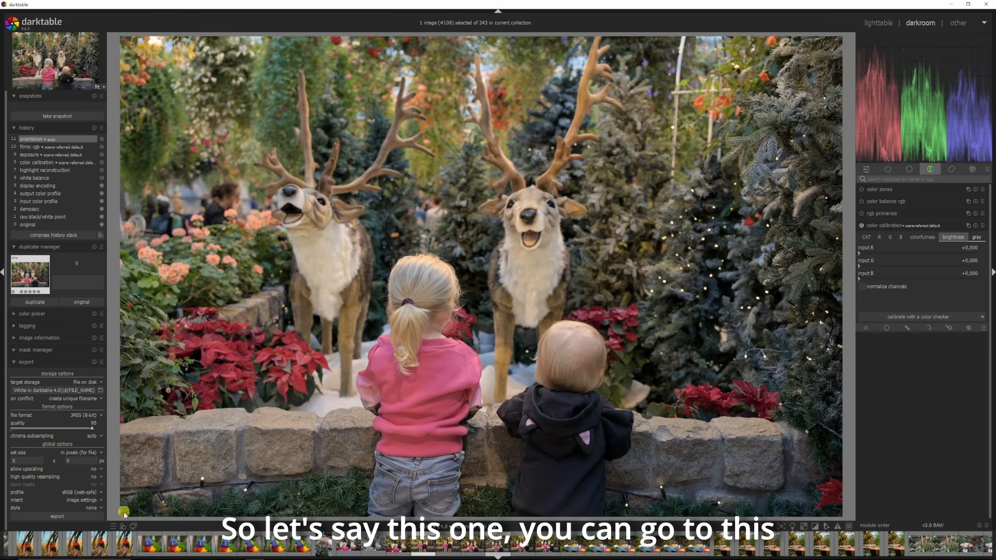
pyautogui.click(123, 526)
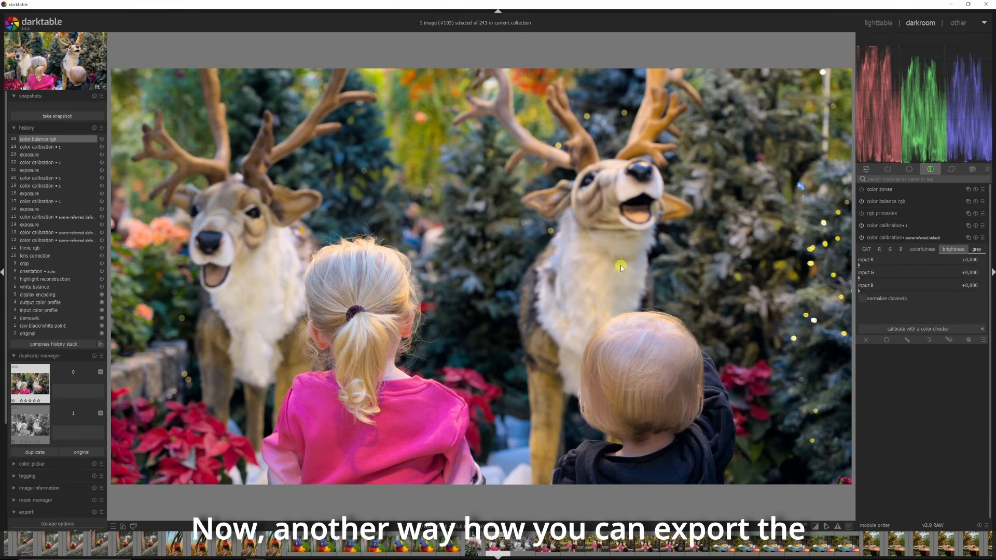
# Step: Switch to the lighttable view and expand its export module
pyautogui.click(879, 24)
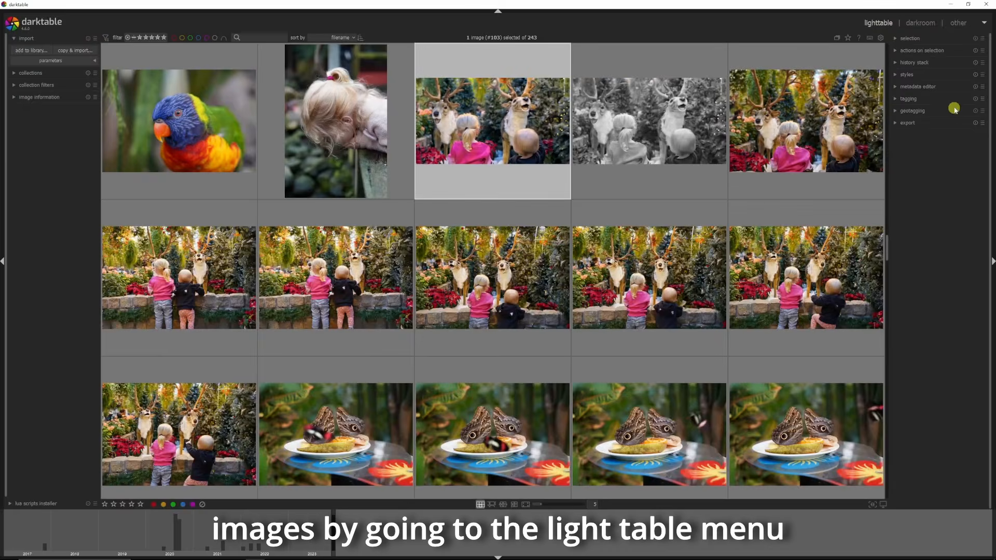
pyautogui.click(897, 123)
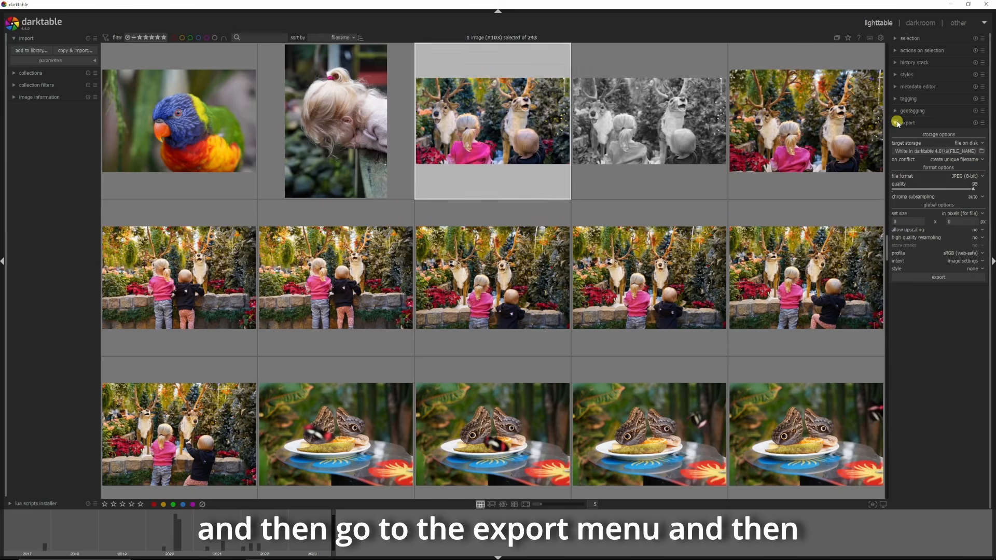